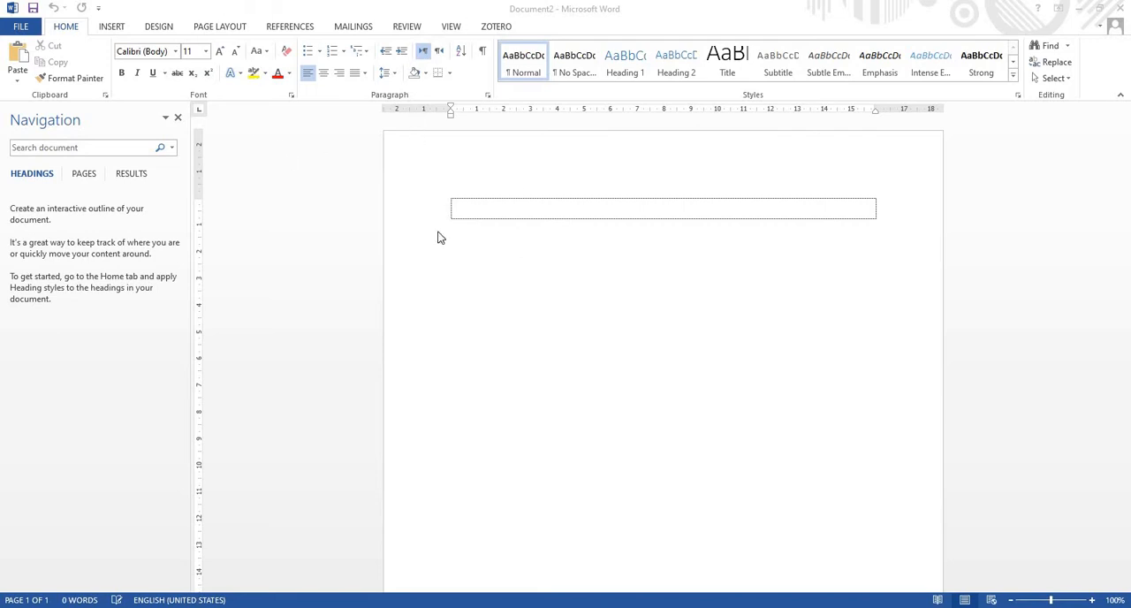
Open the page setup settings of the blank document and set the top margin to 1,5 cm
click(232, 27)
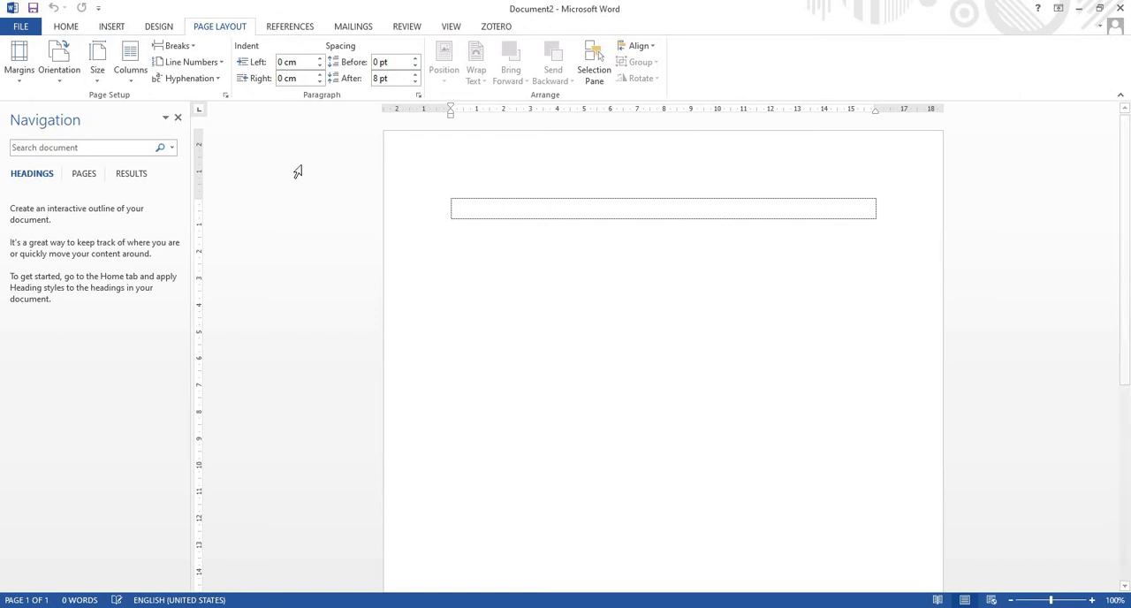
click(227, 96)
drag(853, 227, 820, 206)
click(772, 262)
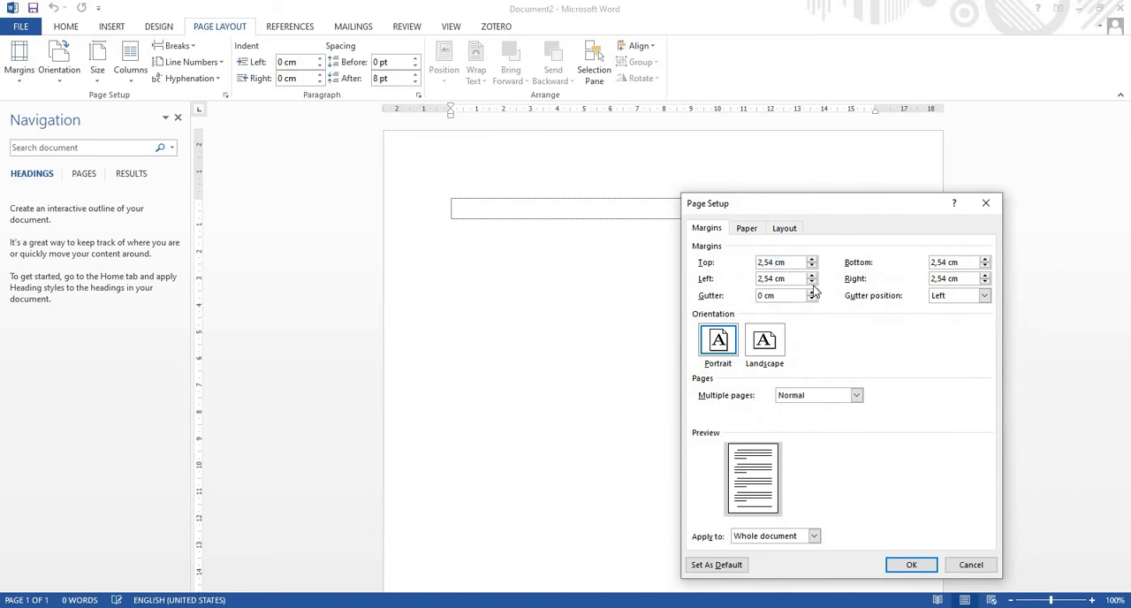
key(BackSpace)
key(BackSpace)
key(BackSpace)
key(BackSpace)
text(1,5)
Set the bottom page margin to 1,5 cm
click(946, 262)
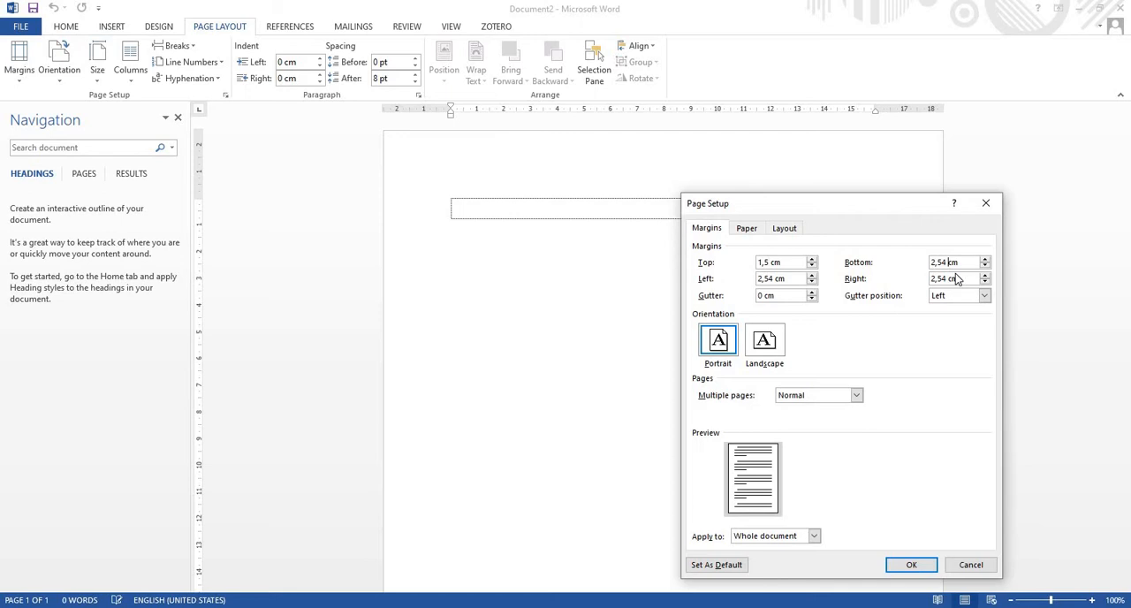
key(BackSpace)
key(BackSpace)
key(BackSpace)
key(BackSpace)
key(BackSpace)
text(1,5)
Set the right margin to 1,5 cm and the left margin to 2,5 cm, and apply them to the whole document
click(948, 279)
key(BackSpace)
key(BackSpace)
key(BackSpace)
key(BackSpace)
text(1,5)
click(774, 279)
key(BackSpace)
click(916, 565)
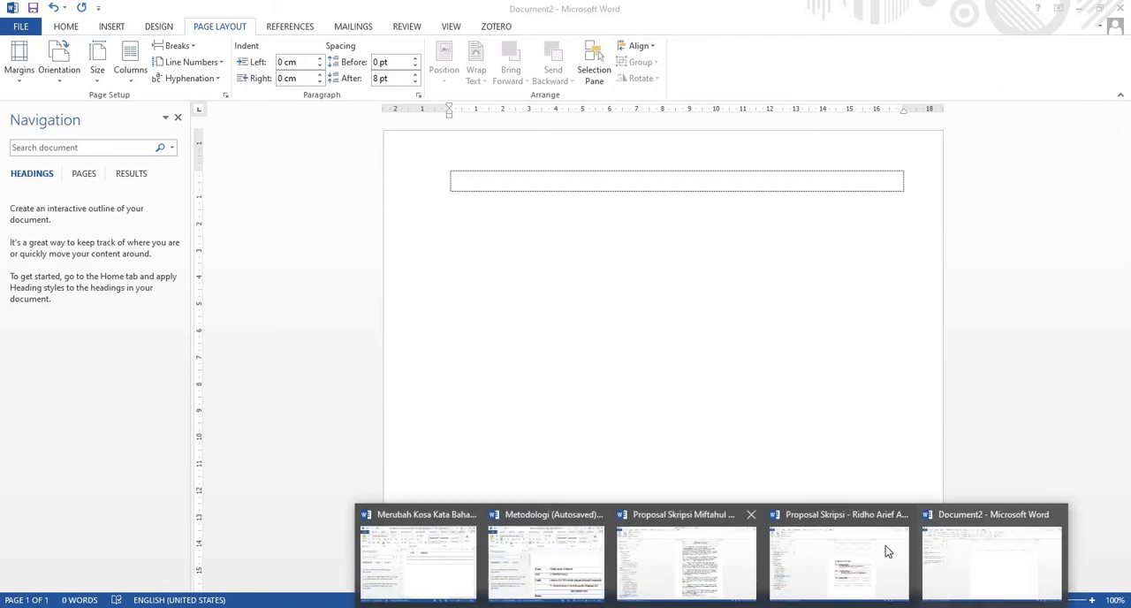
Check the page margins in the existing thesis proposal document and compare them with those of the new document
mouse_move(894, 545)
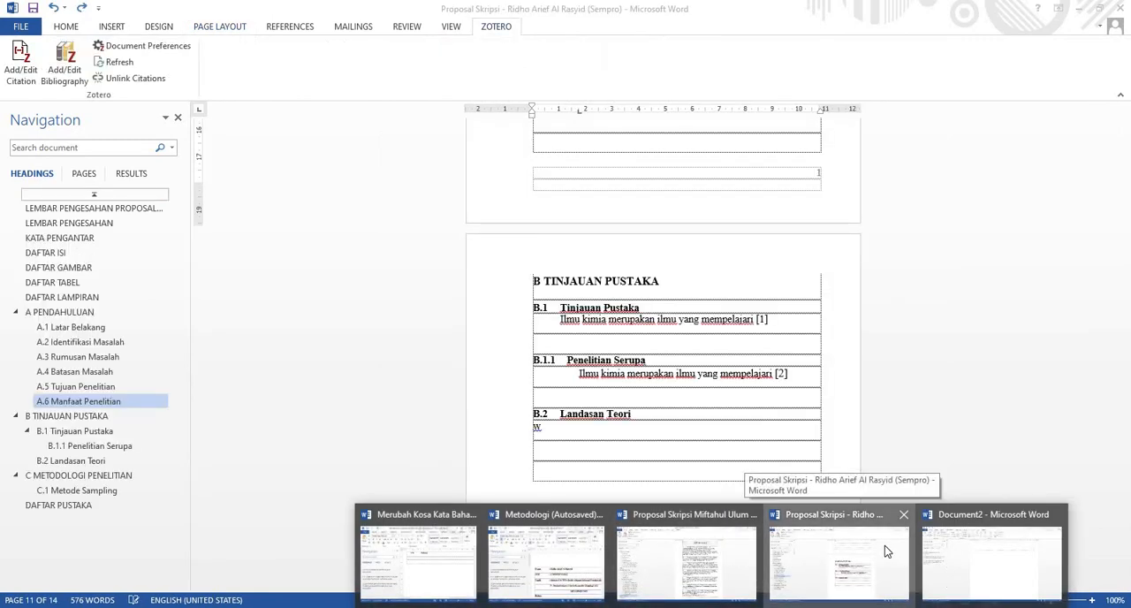
click(884, 545)
click(228, 28)
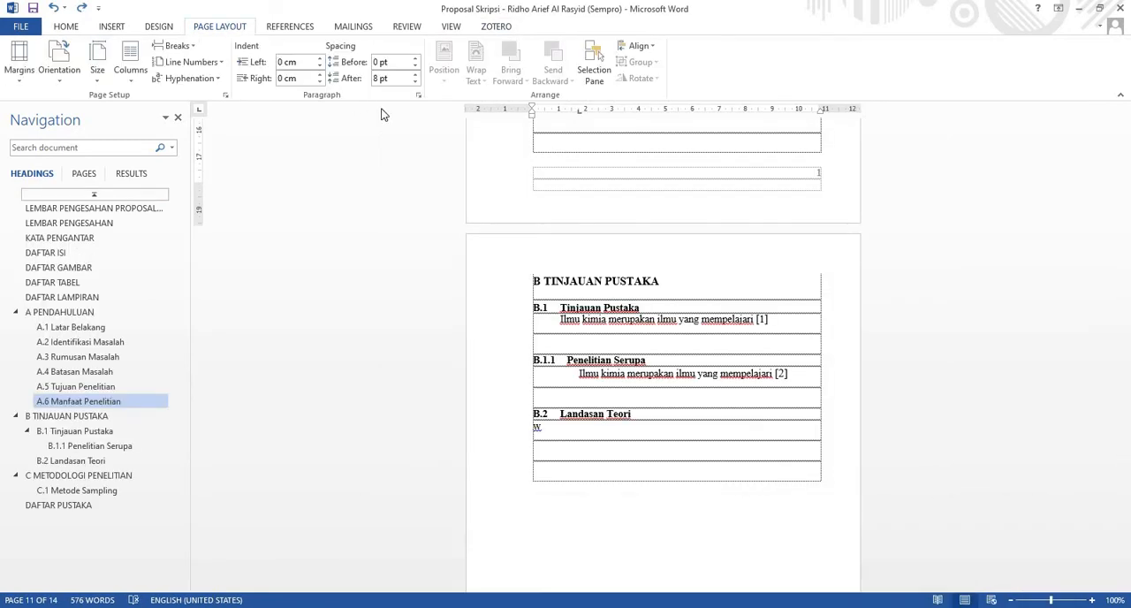
click(223, 95)
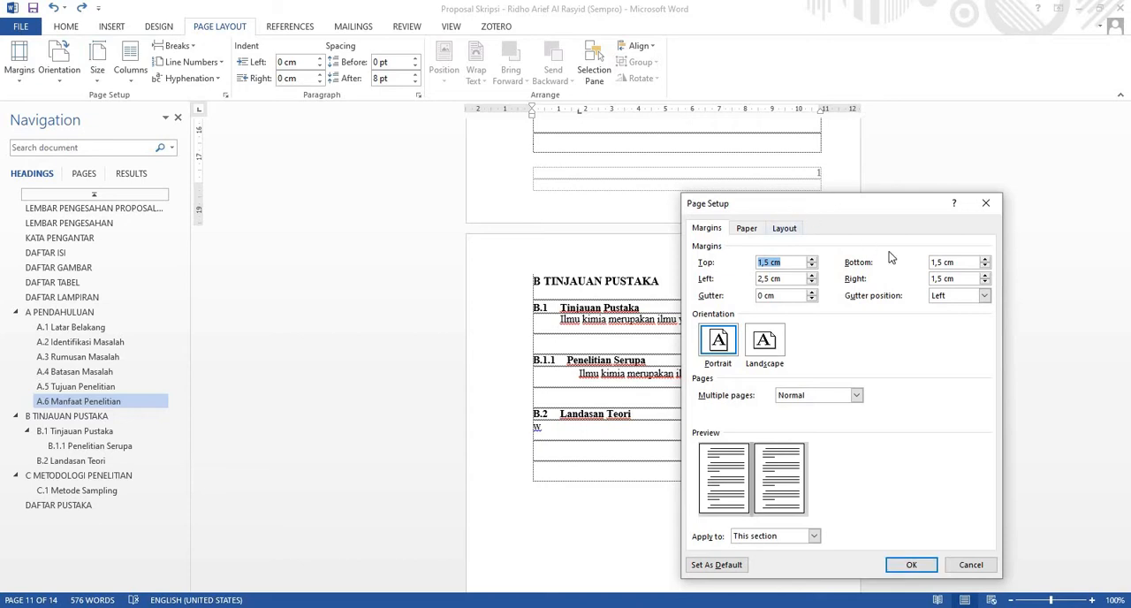
click(916, 565)
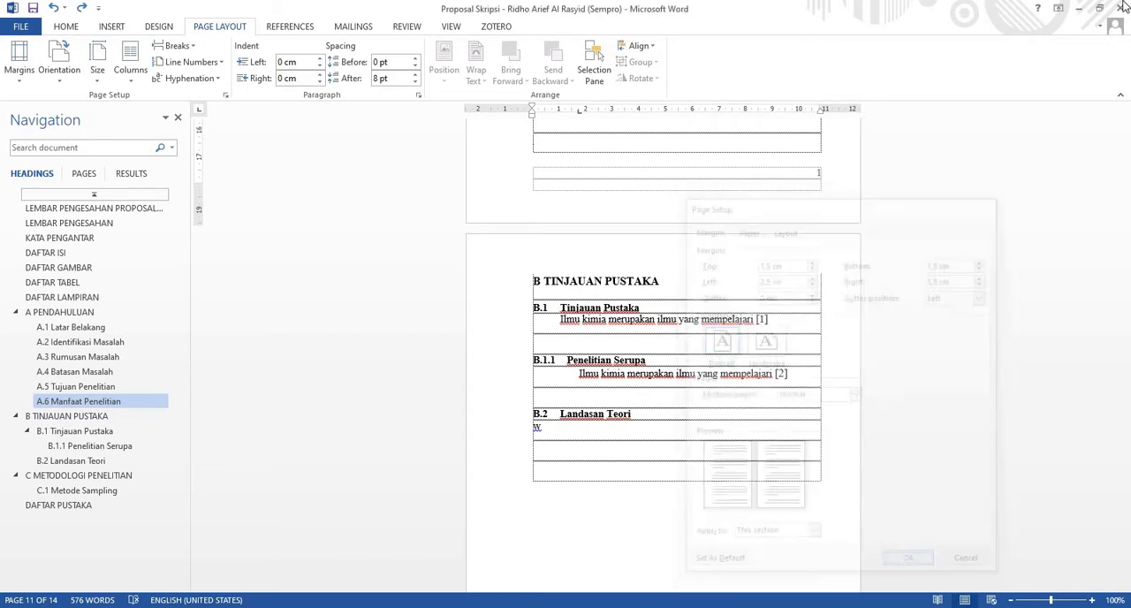
click(1079, 8)
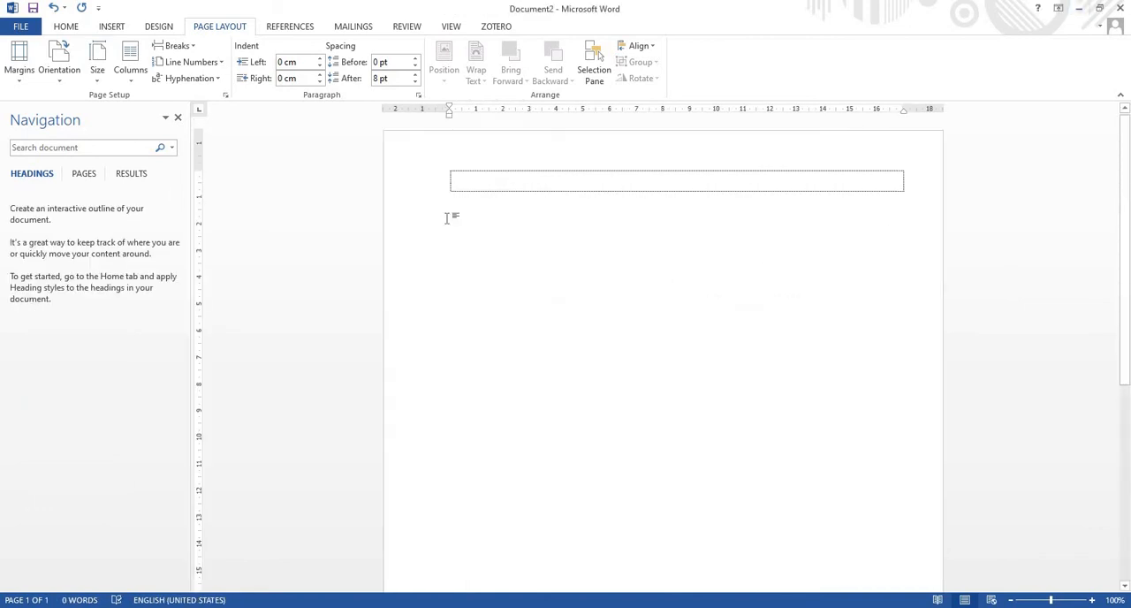
click(225, 94)
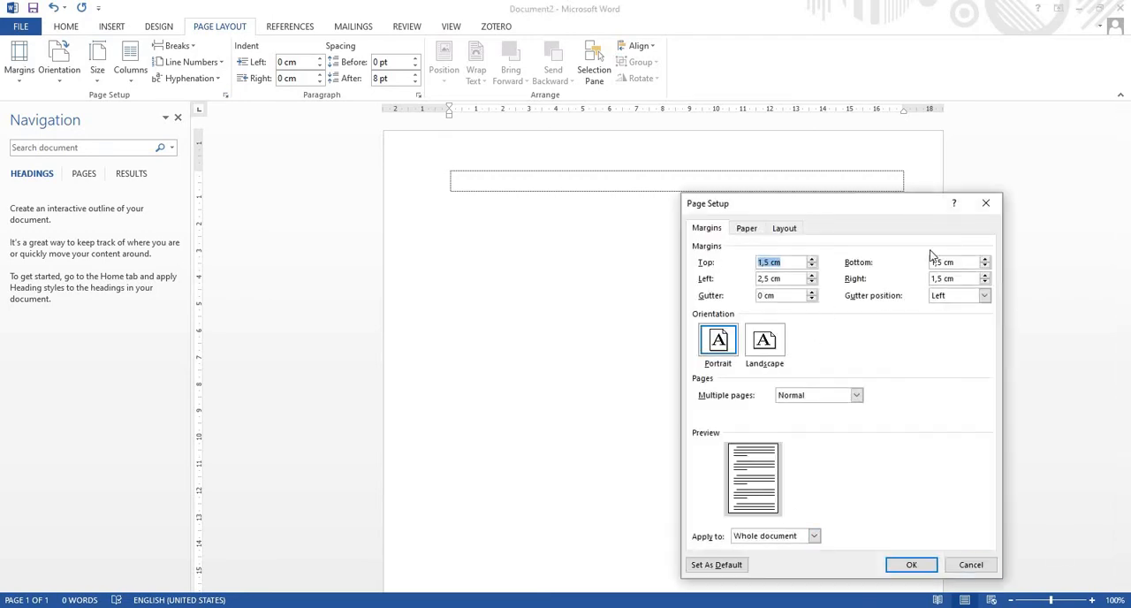
click(984, 203)
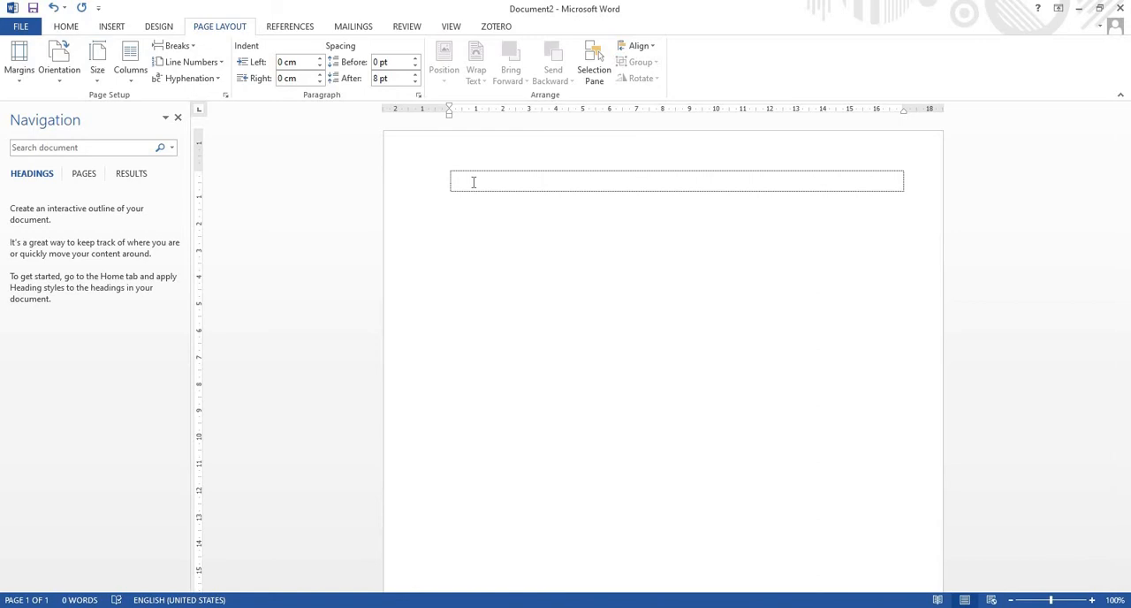
Write "Teori asam basa yang baru" on the first page and insert a Next Page section break after it
text(Te)
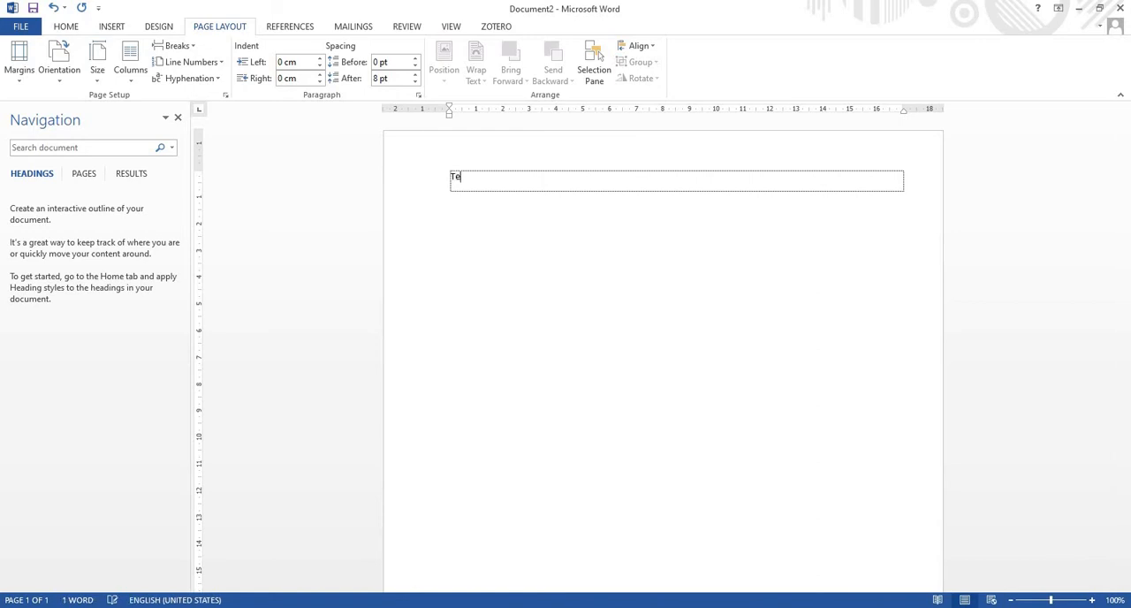
text(ori asam basa)
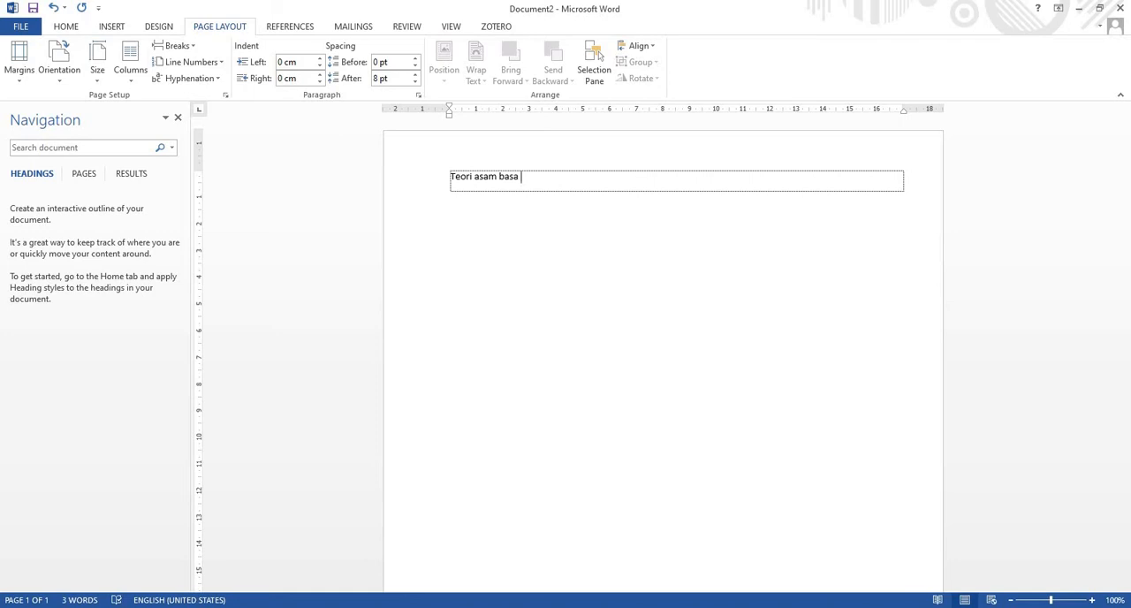
text(yang baru)
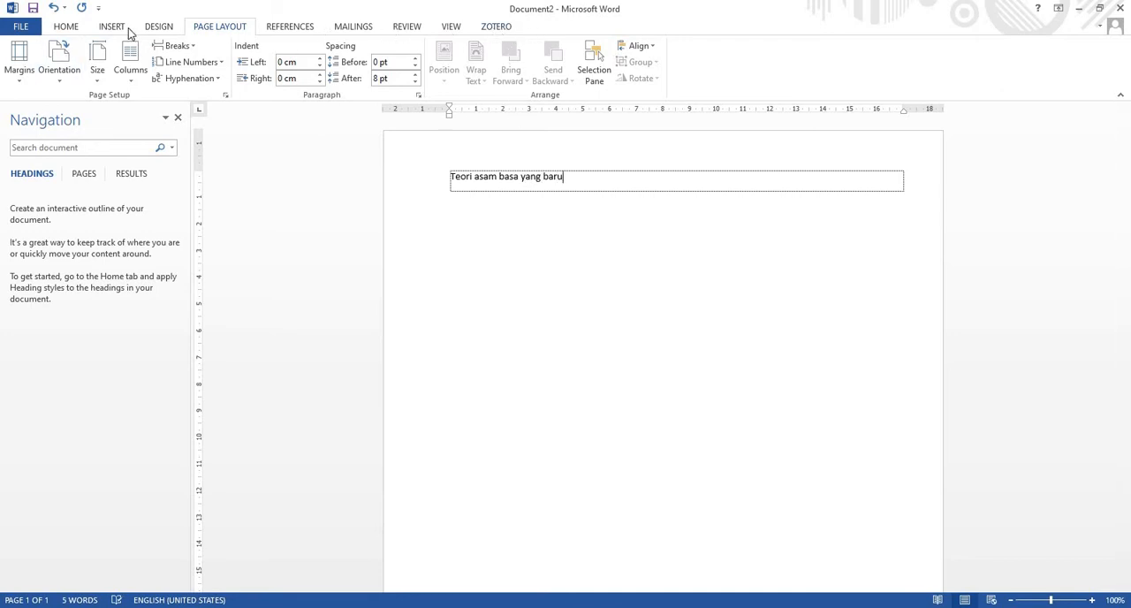
click(194, 47)
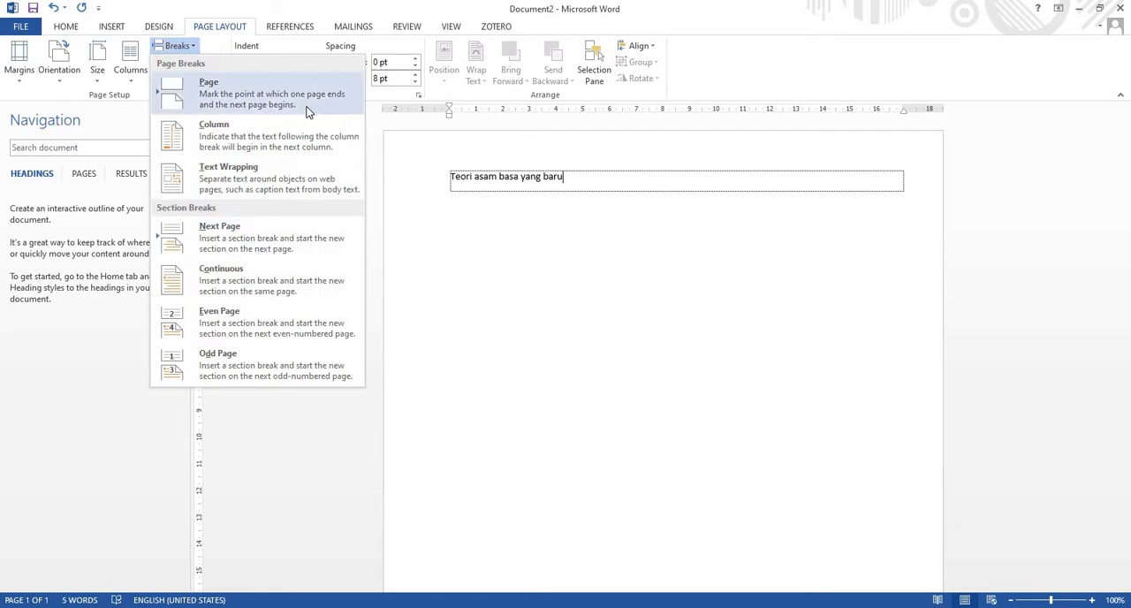
click(309, 250)
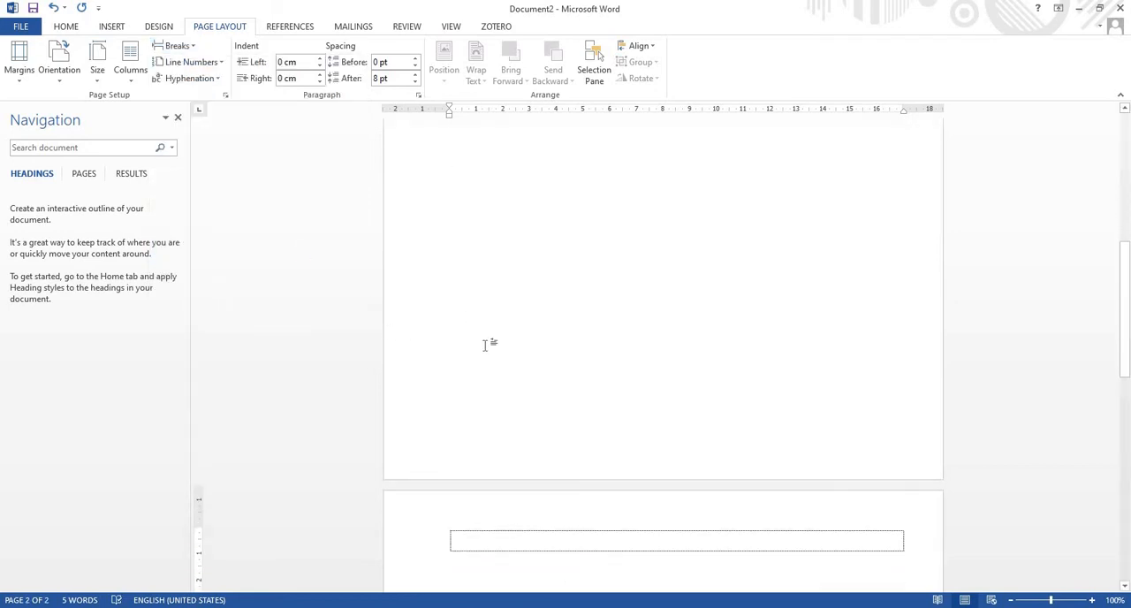
Write "Daftar isi" on the second page and insert a page break after it
scroll(500, 403, down, 2)
text(D)
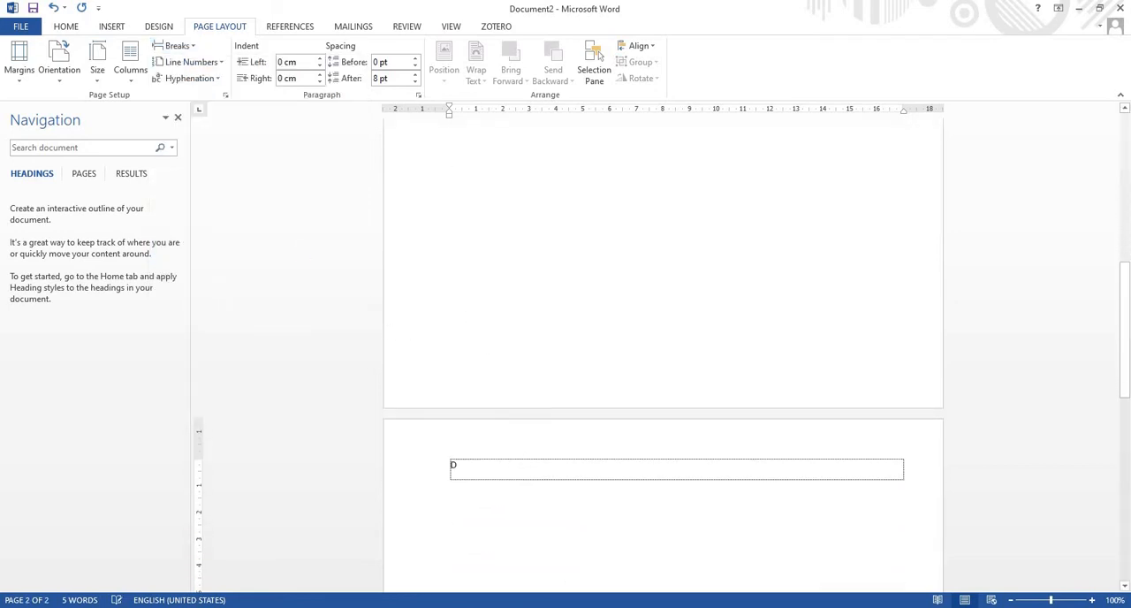
text(aftar isi)
click(187, 48)
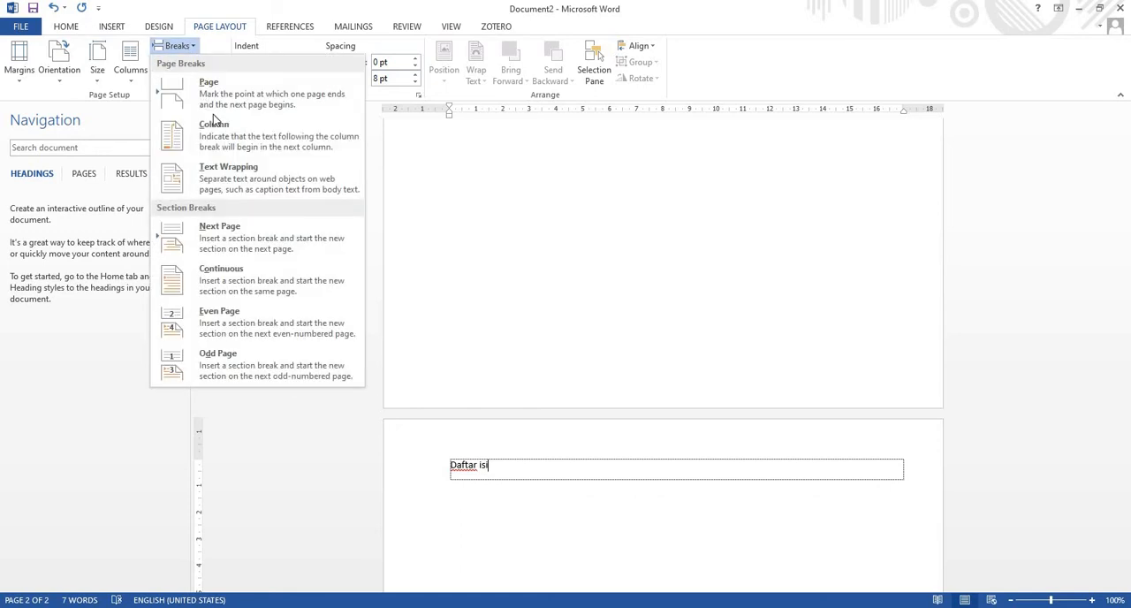
click(314, 101)
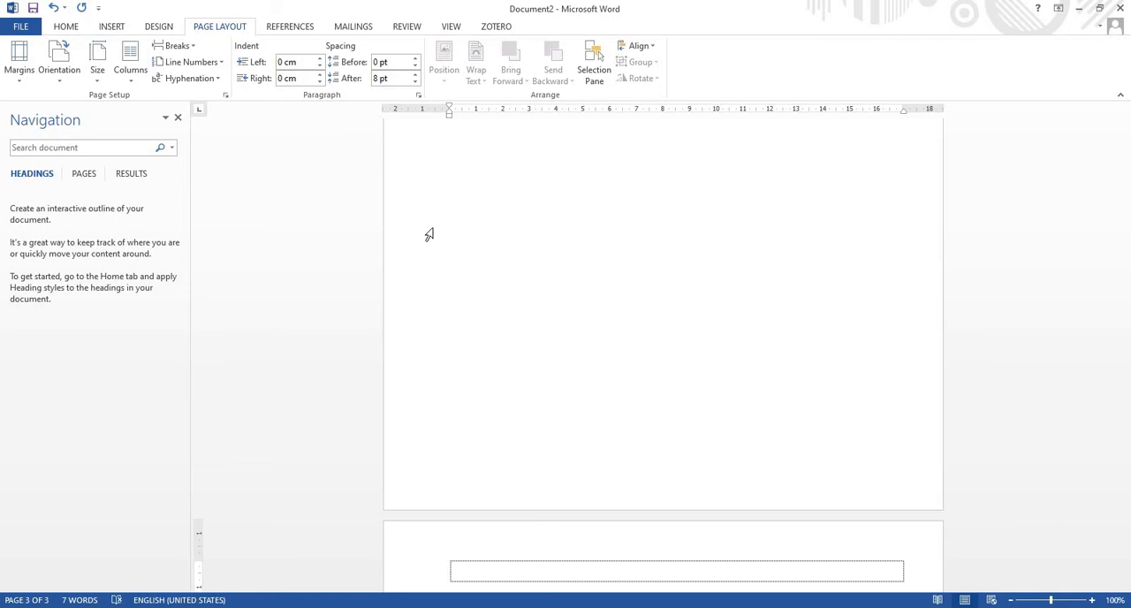
Write "Daftar tabek" on the third page and insert a page break after it
text(Daftar tabek)
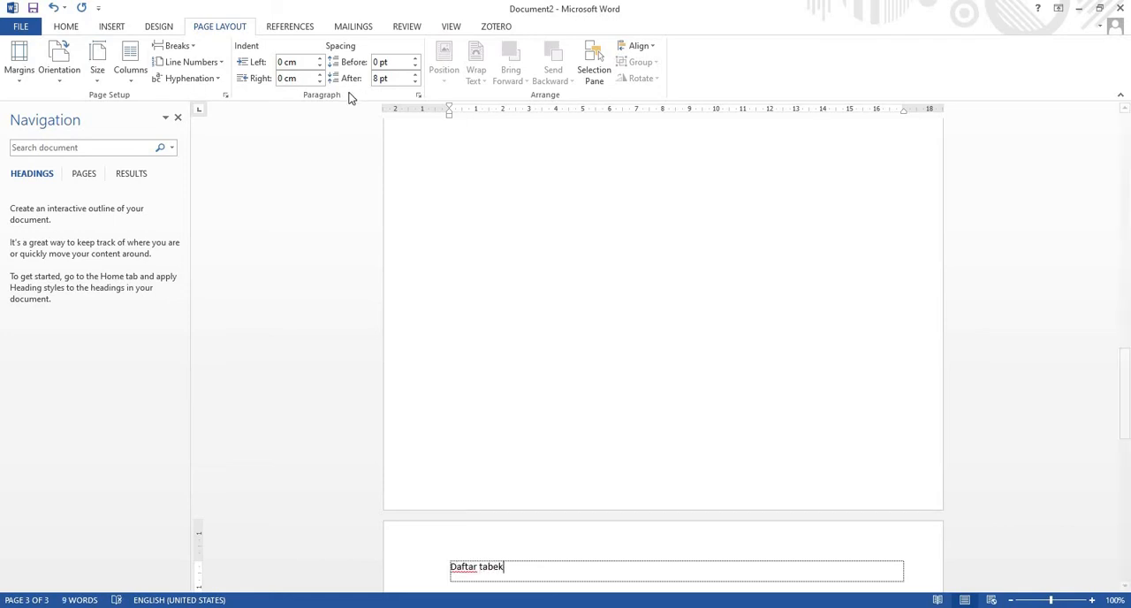
click(190, 49)
click(210, 88)
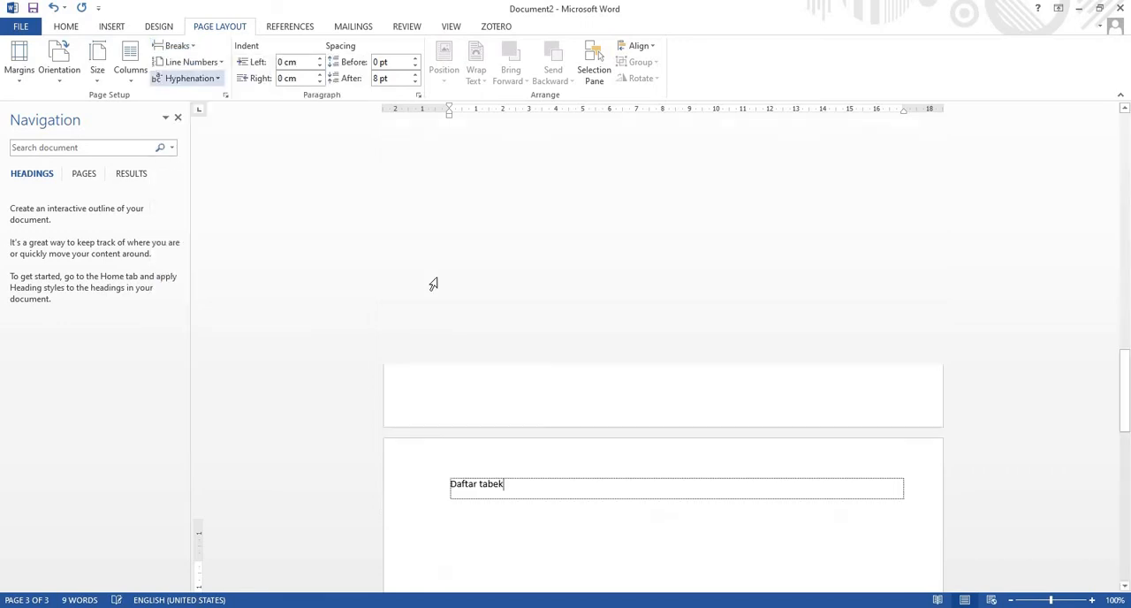
Write "Daftar gambar" on the fourth page and insert a page break after it
text(Daft)
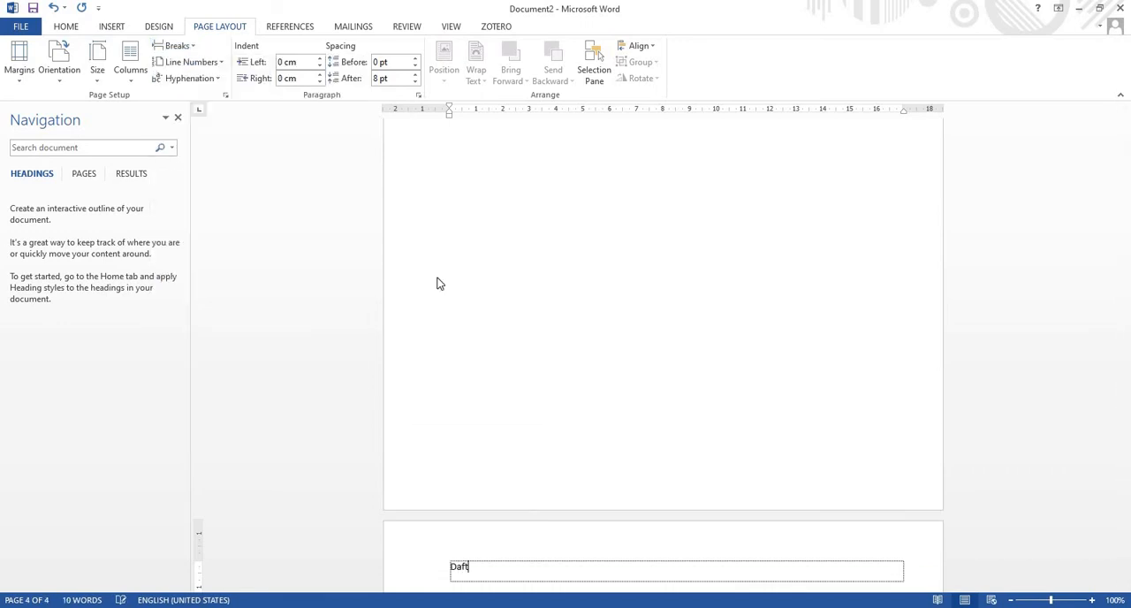
text(ar gambar)
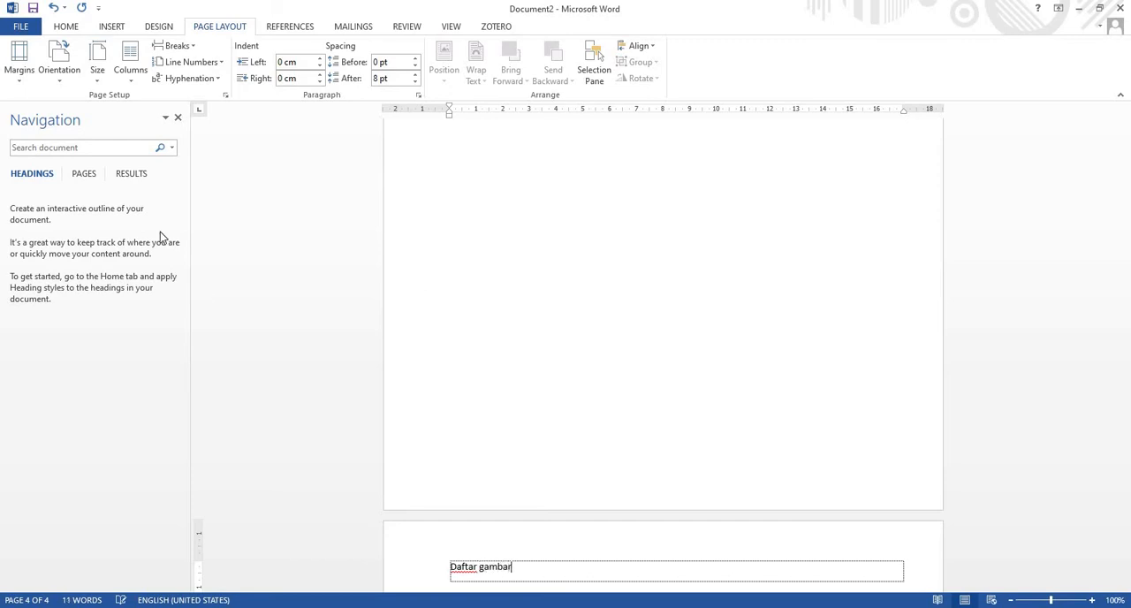
click(175, 45)
click(208, 95)
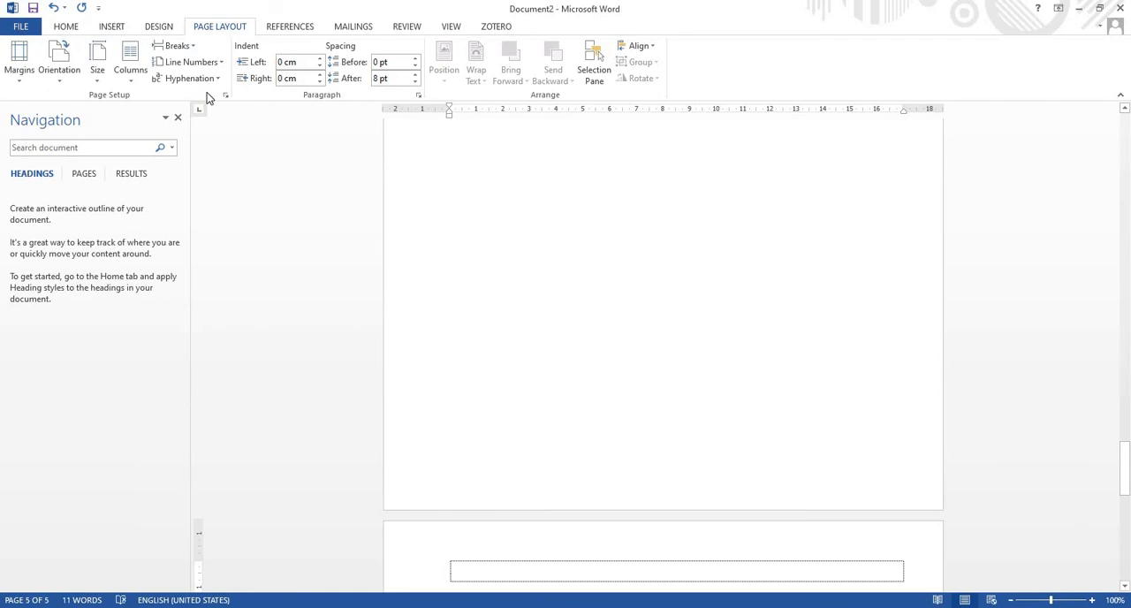
Write "Daftar lampiran" on the fifth page and insert a Next Page section break after it
text(Daftar )
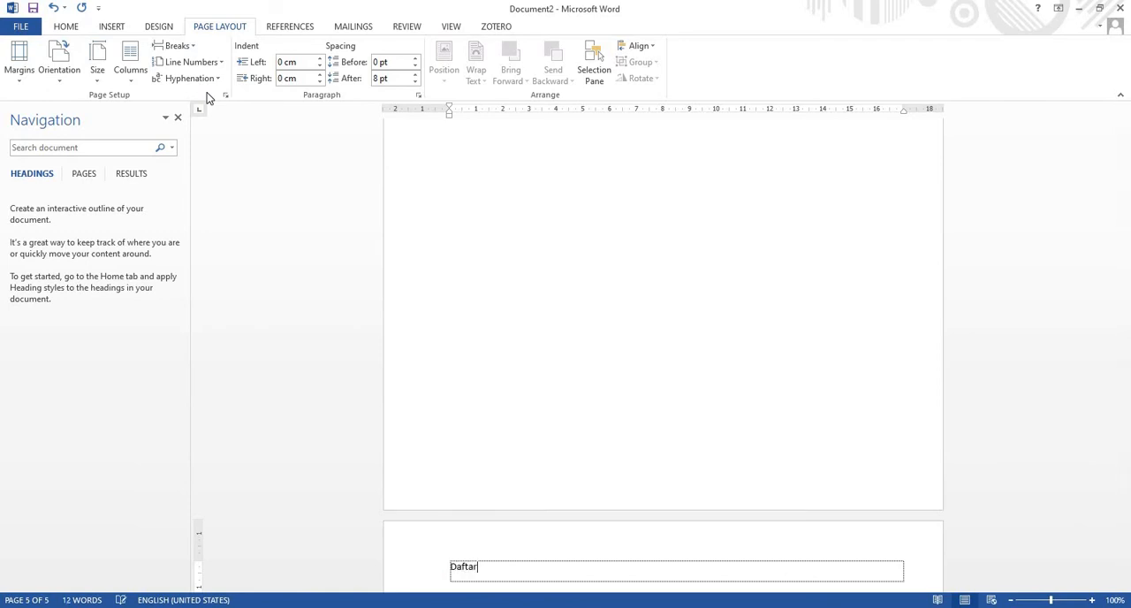
text(lampiran)
click(200, 45)
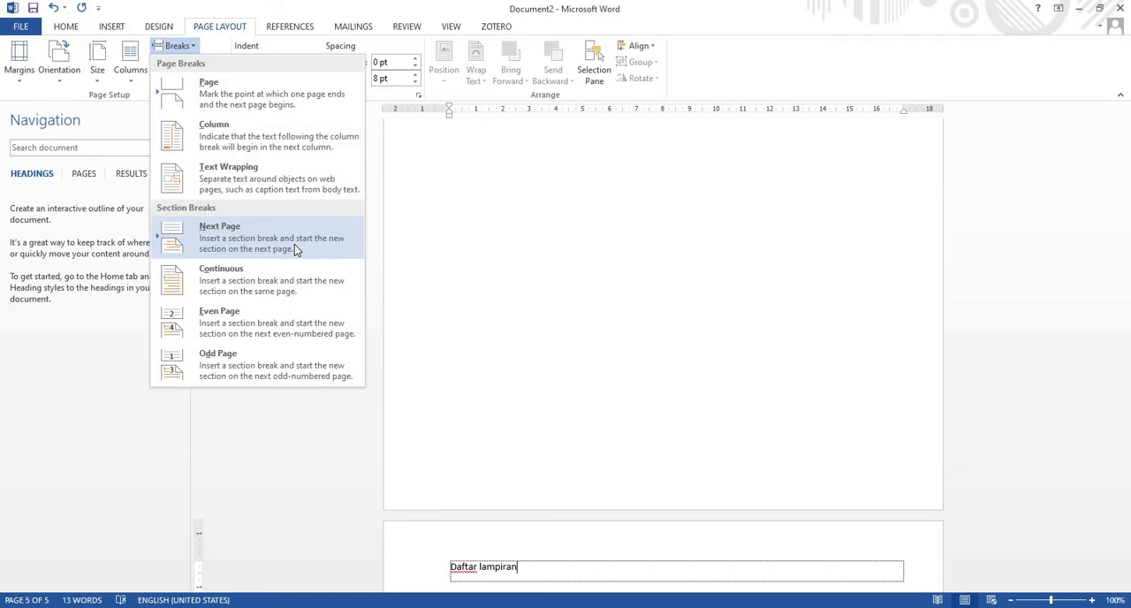
click(336, 250)
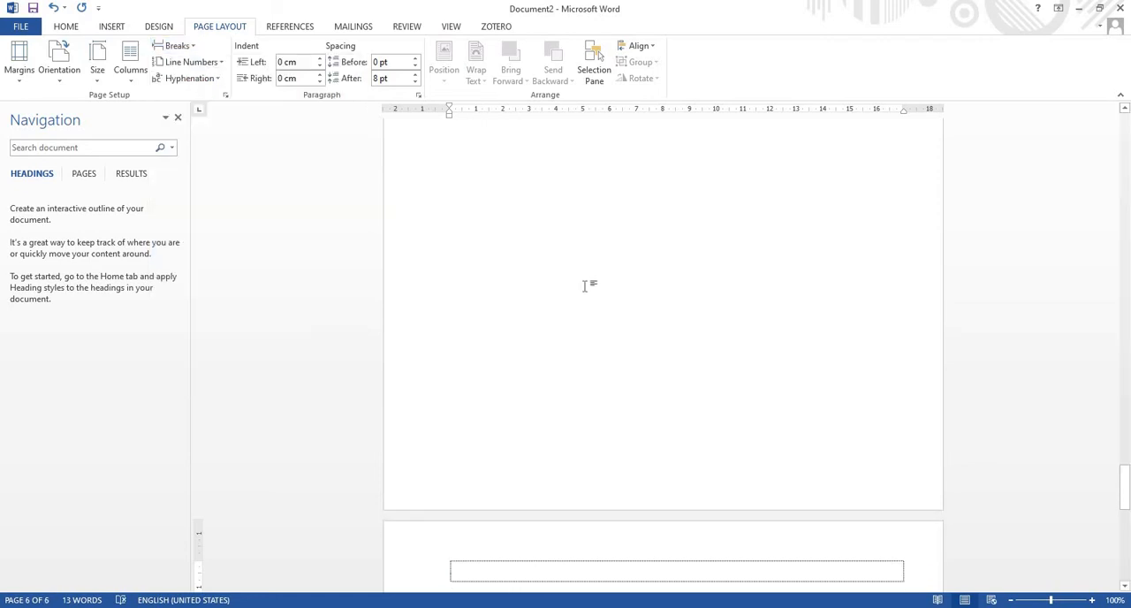
Write "PENDAHULUAN" in capitals on the sixth page and insert a page break after it
scroll(570, 299, down, 1)
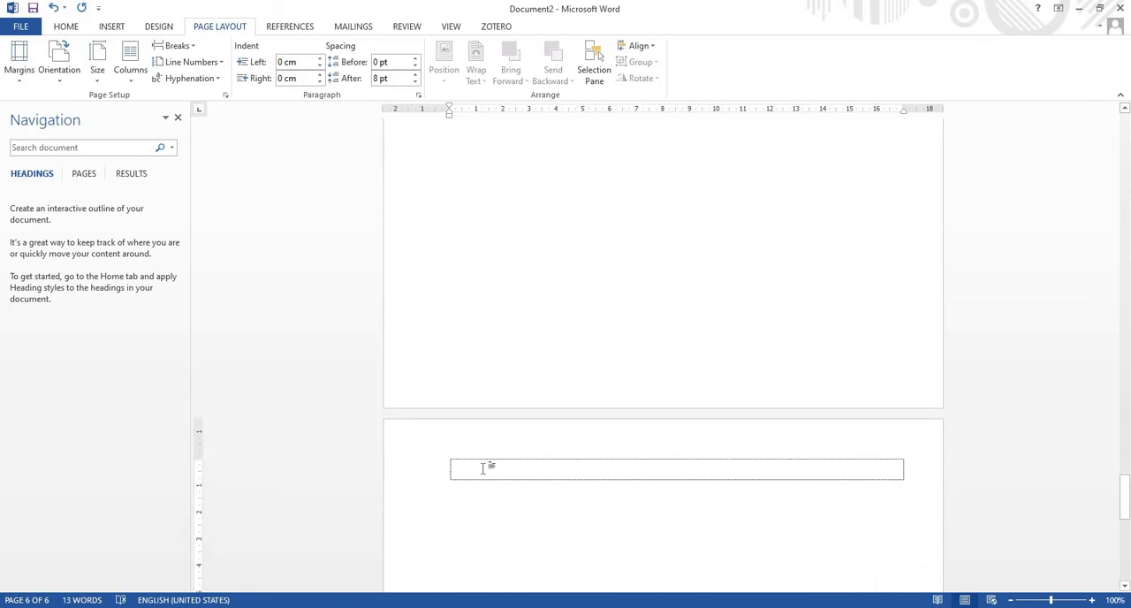
text(P)
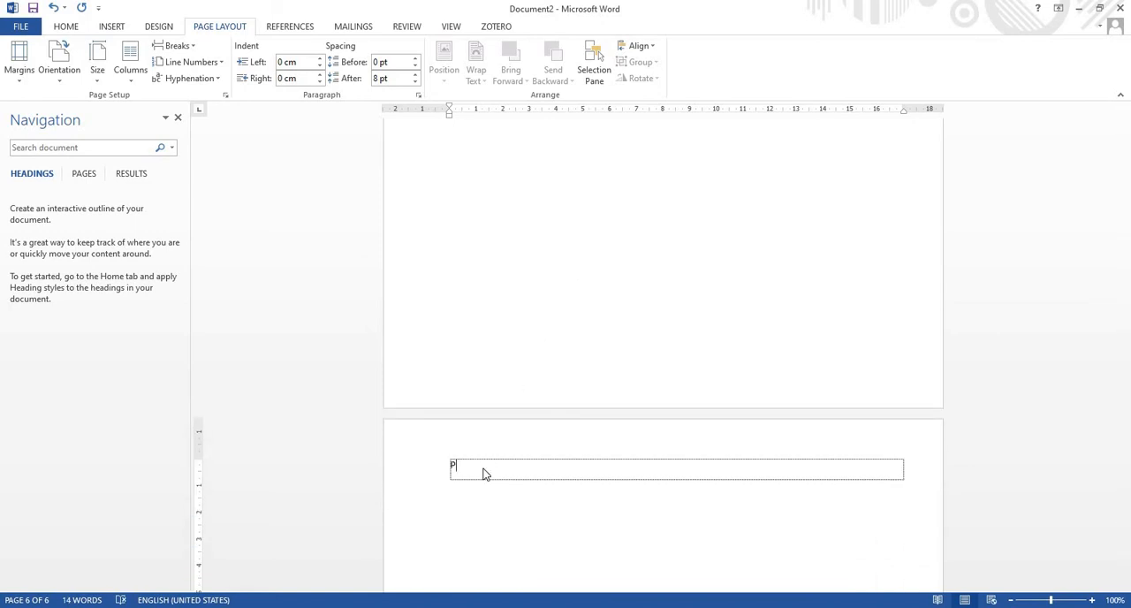
text(ENDAHULUAN)
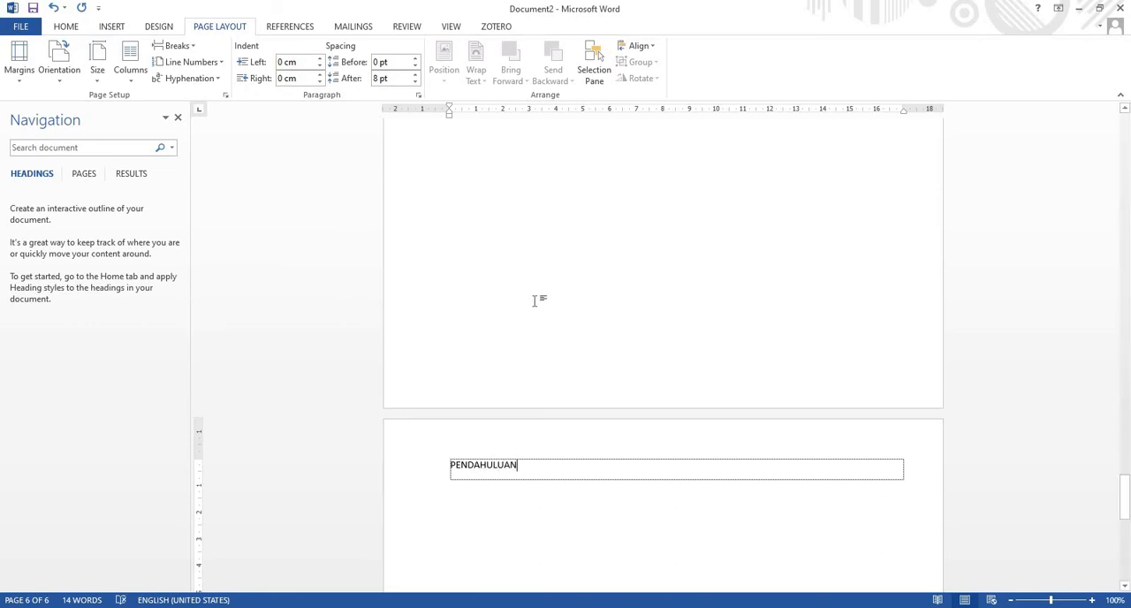
scroll(552, 353, down, 2)
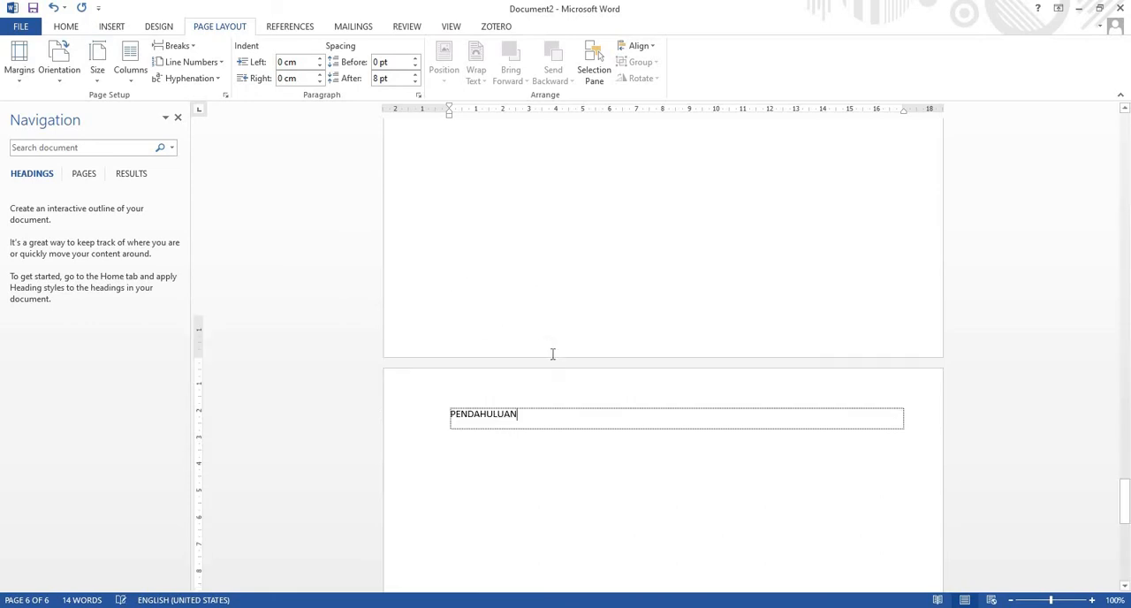
click(179, 45)
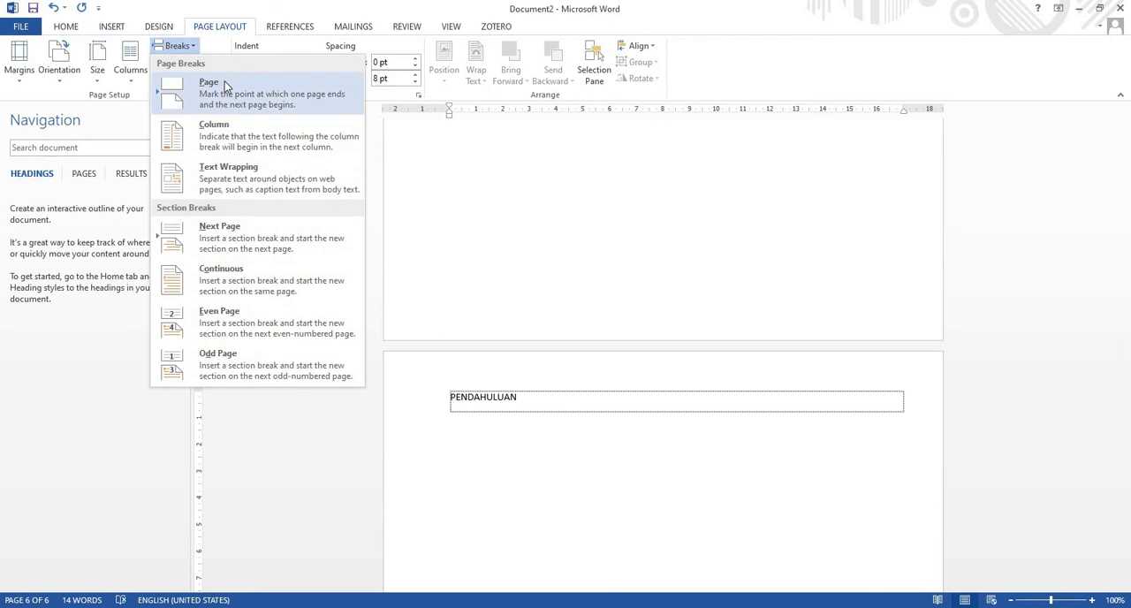
click(225, 82)
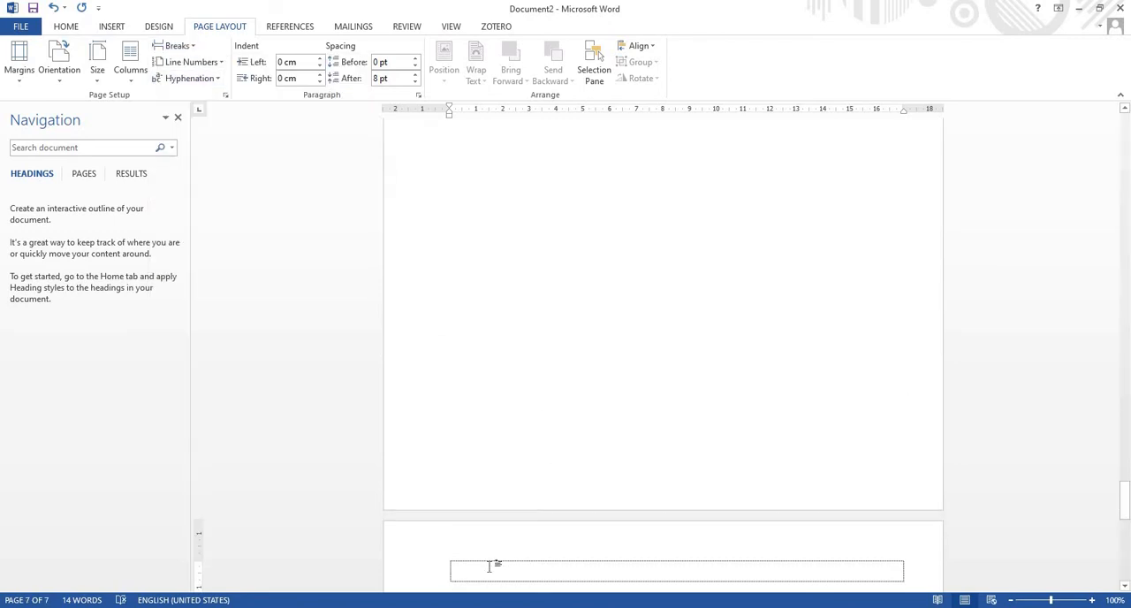
Write "Tinjauan Pustaka" on the seventh page
text(dk)
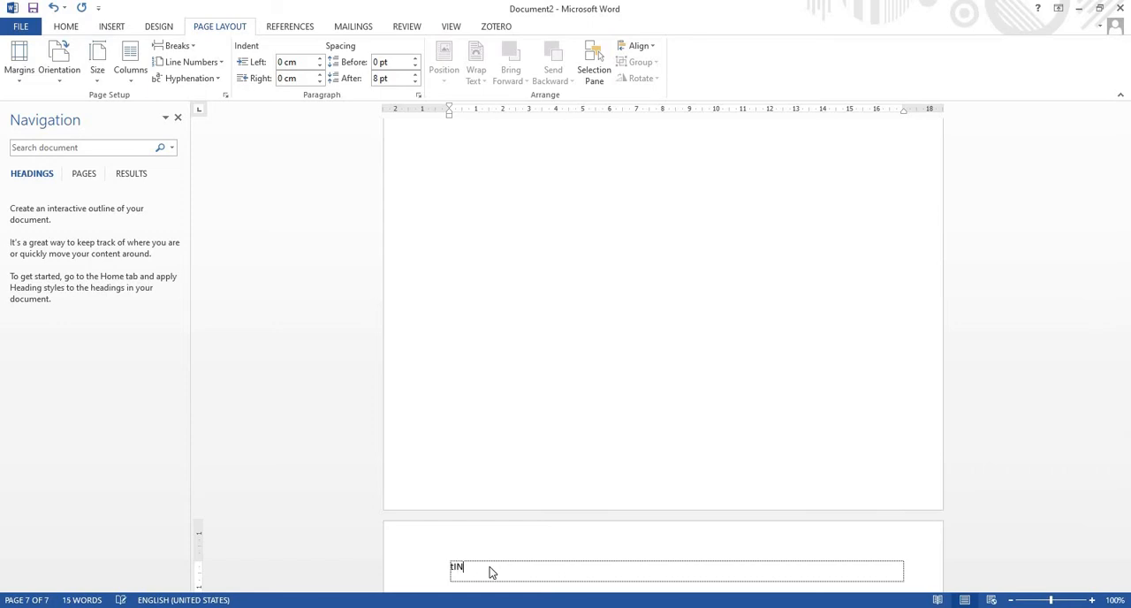
key(BackSpace)
key(BackSpace)
text(Tinjauan Pustaka)
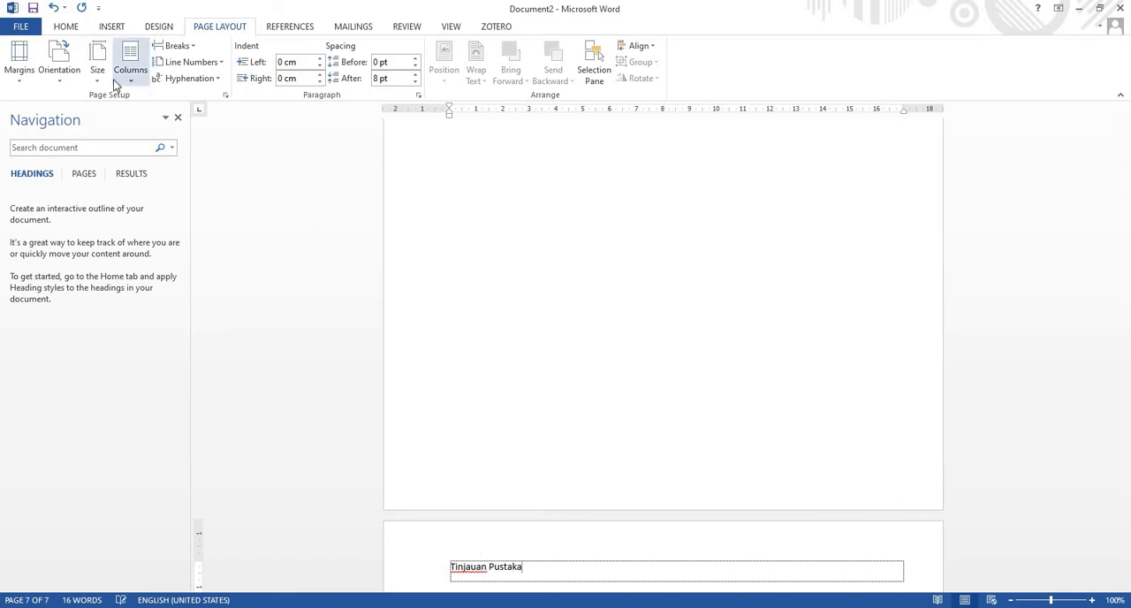
Insert a page break after "Tinjauan Pustaka" and write "Metodologi" on the new eighth page
click(197, 47)
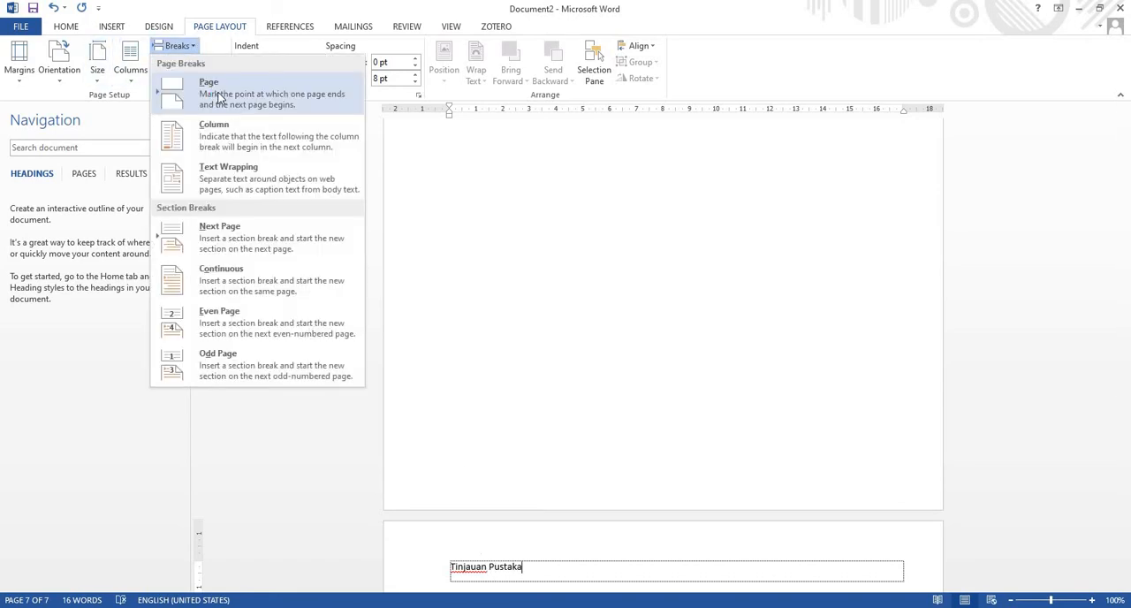
click(219, 96)
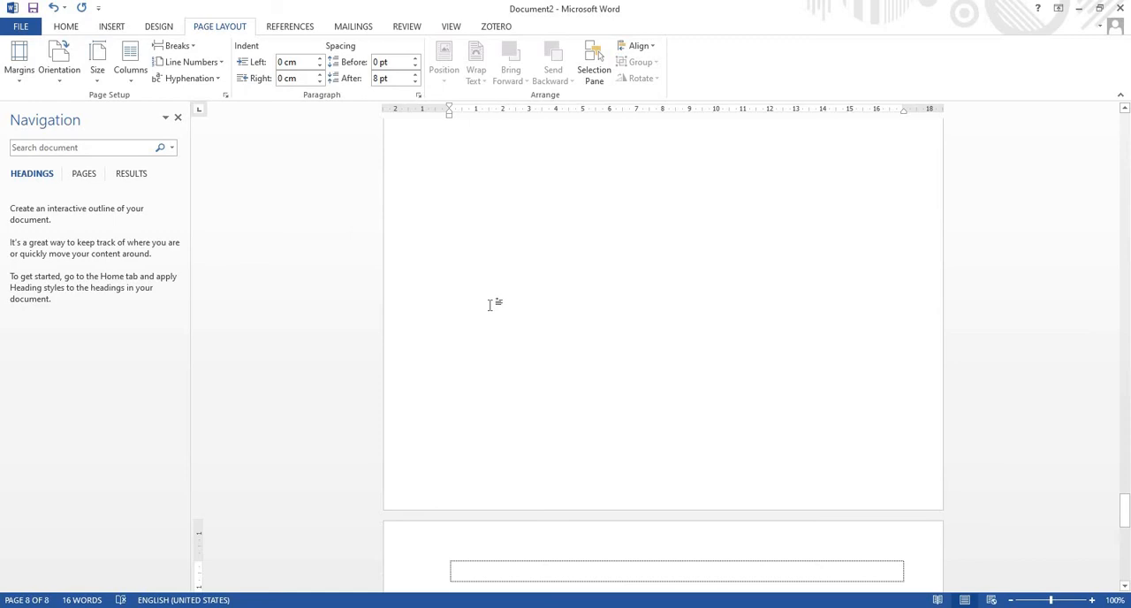
text(Met)
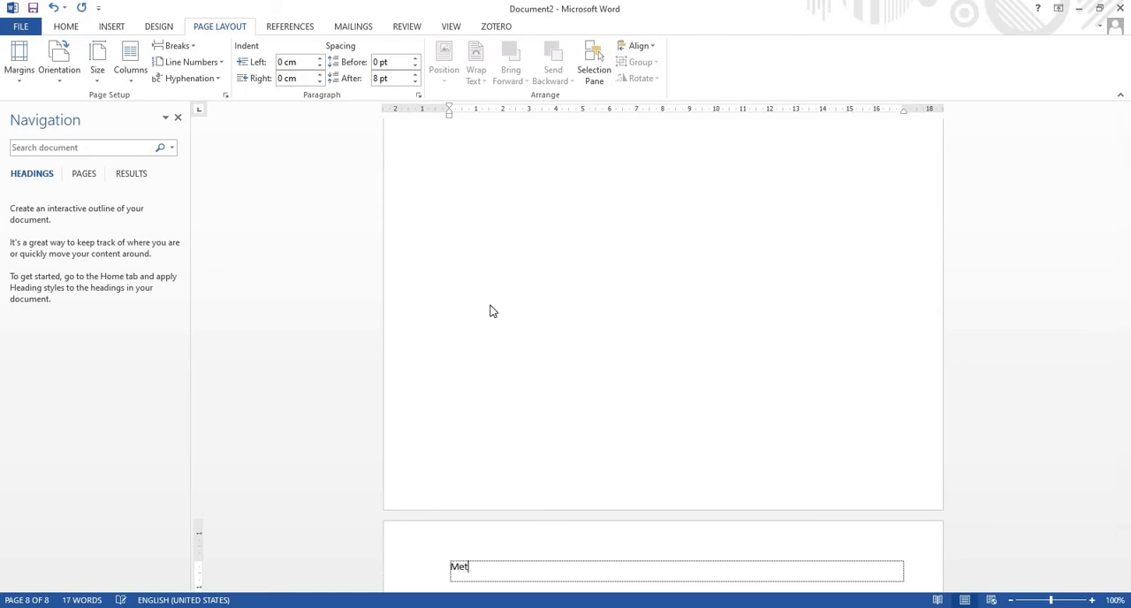
text(odologi)
Insert a page break after "Metodologi" and write "Daftar Pustaka" on the new ninth page
scroll(515, 292, down, 3)
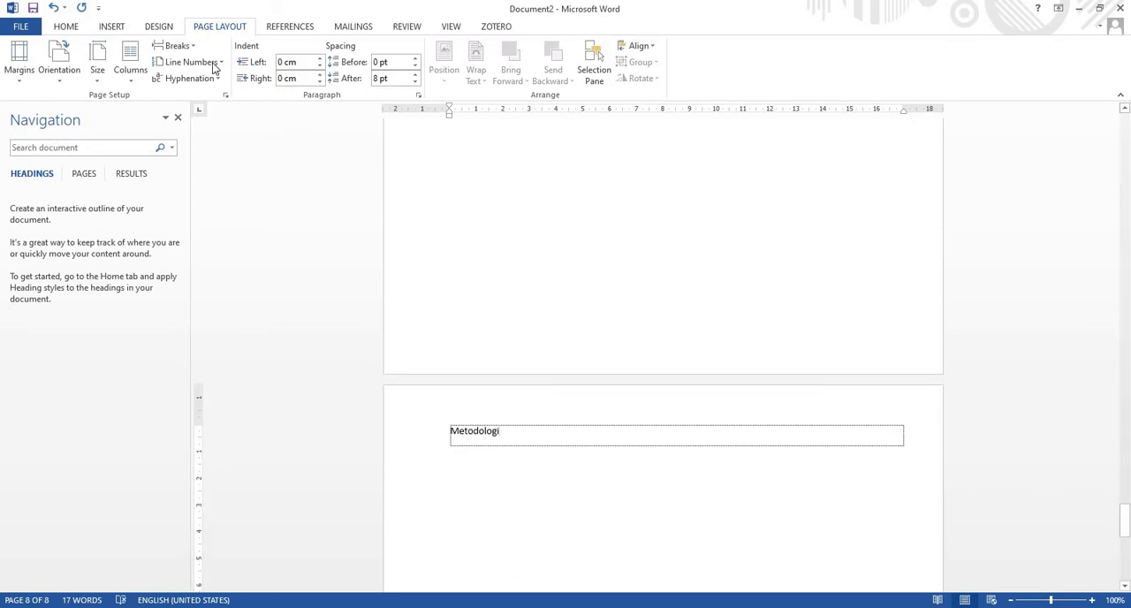
click(177, 45)
click(202, 85)
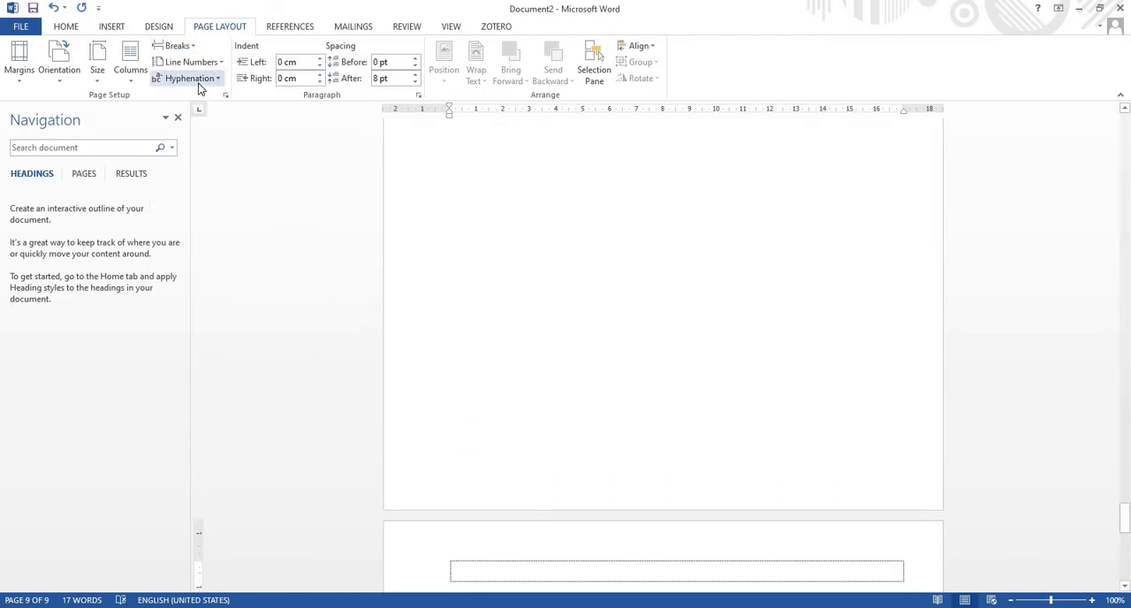
text(Daftar)
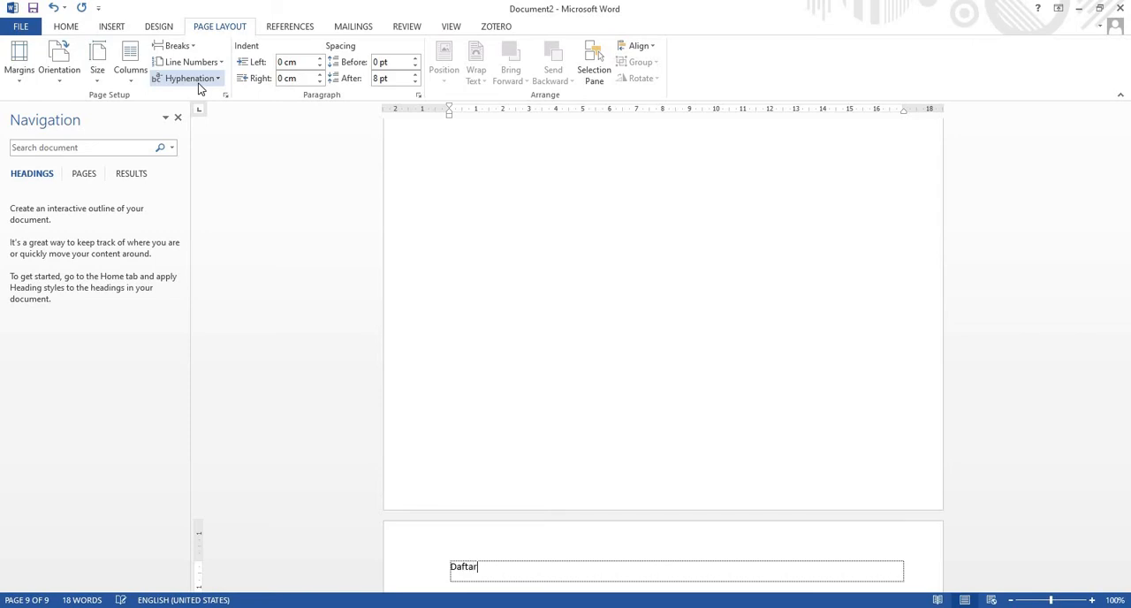
text( p)
key(BackSpace)
text(Pustaka)
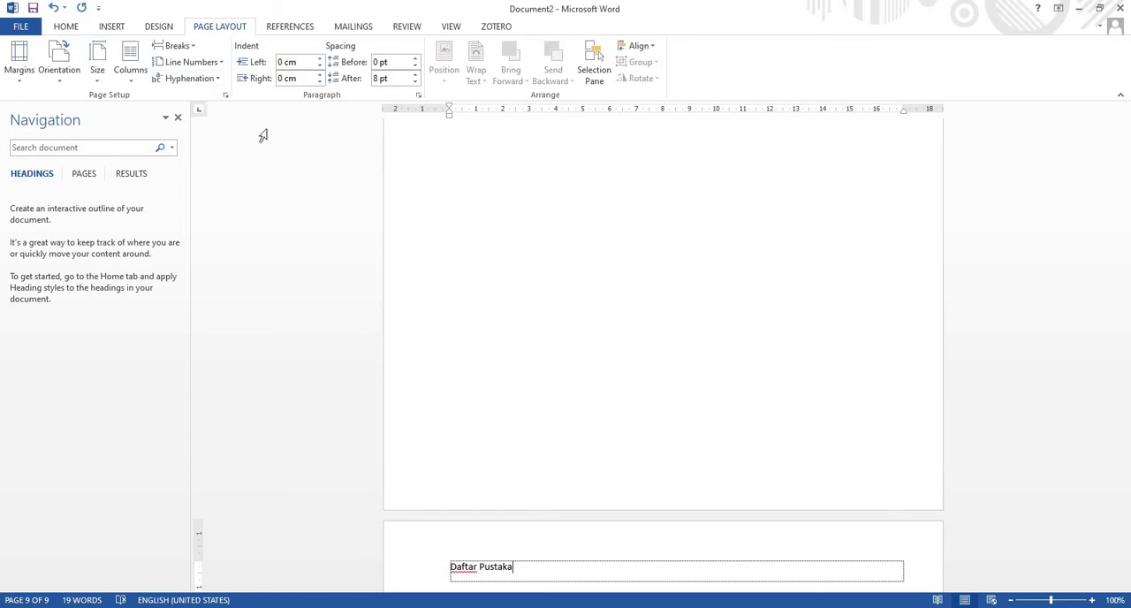
Replace the "Tinjauan Pustaka" heading on the seventh page with "TINJAUAN PUSTAKA" in capitals
scroll(456, 235, up, 12)
scroll(458, 235, up, 12)
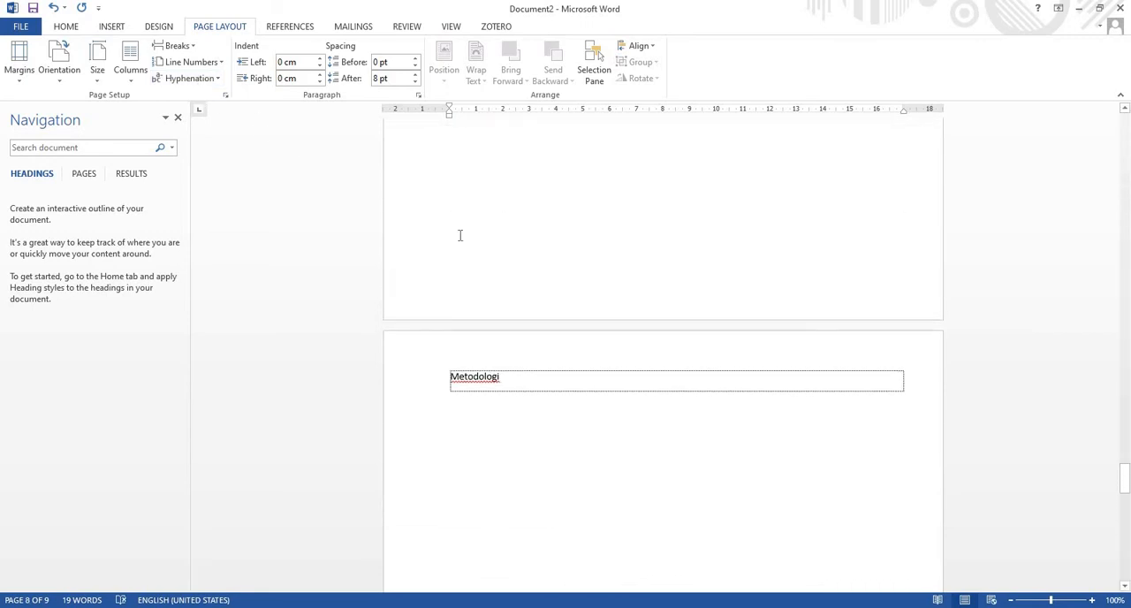
scroll(459, 235, up, 12)
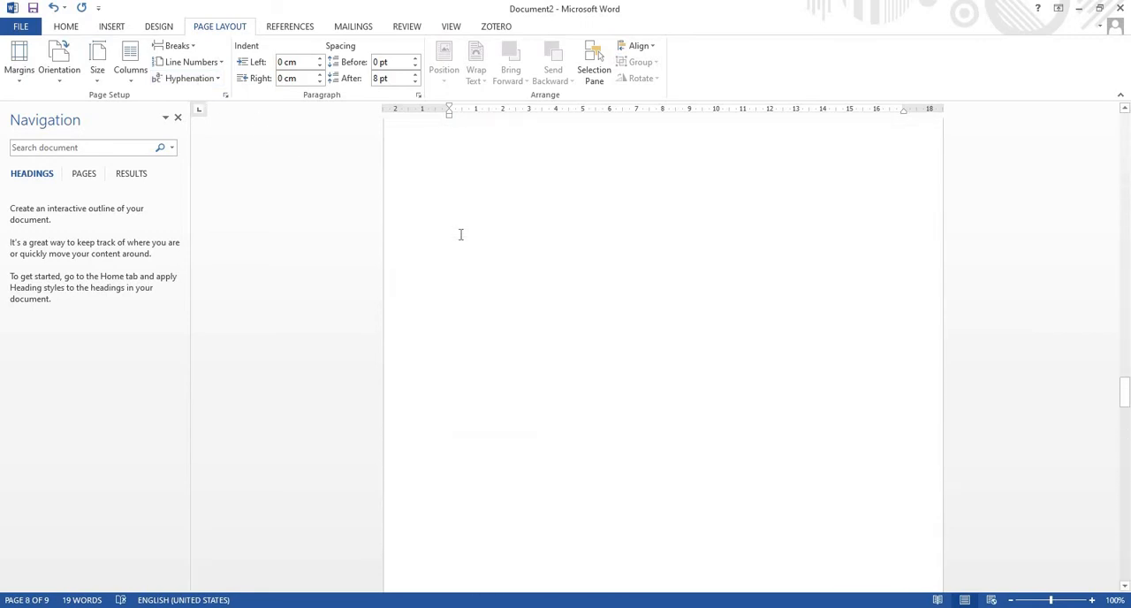
scroll(543, 290, down, 5)
scroll(542, 290, down, 10)
scroll(541, 318, up, 1)
scroll(540, 359, down, 1)
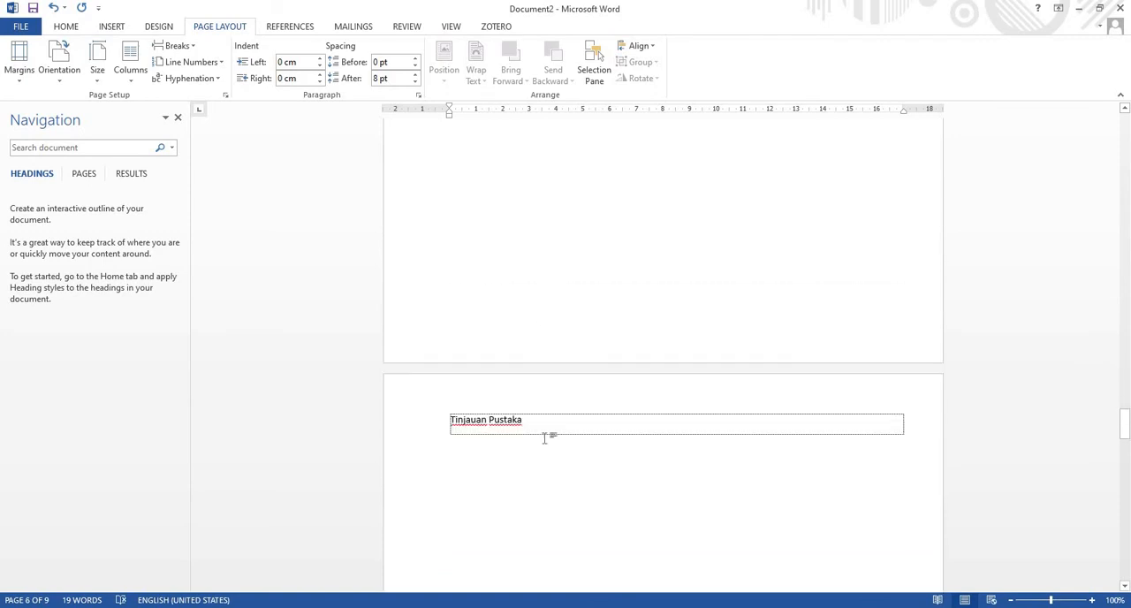
click(545, 427)
key(BackSpace)
key(BackSpace)
key(BackSpace)
key(BackSpace)
key(BackSpace)
key(BackSpace)
key(BackSpace)
key(BackSpace)
key(BackSpace)
key(BackSpace)
key(BackSpace)
key(BackSpace)
key(BackSpace)
key(BackSpace)
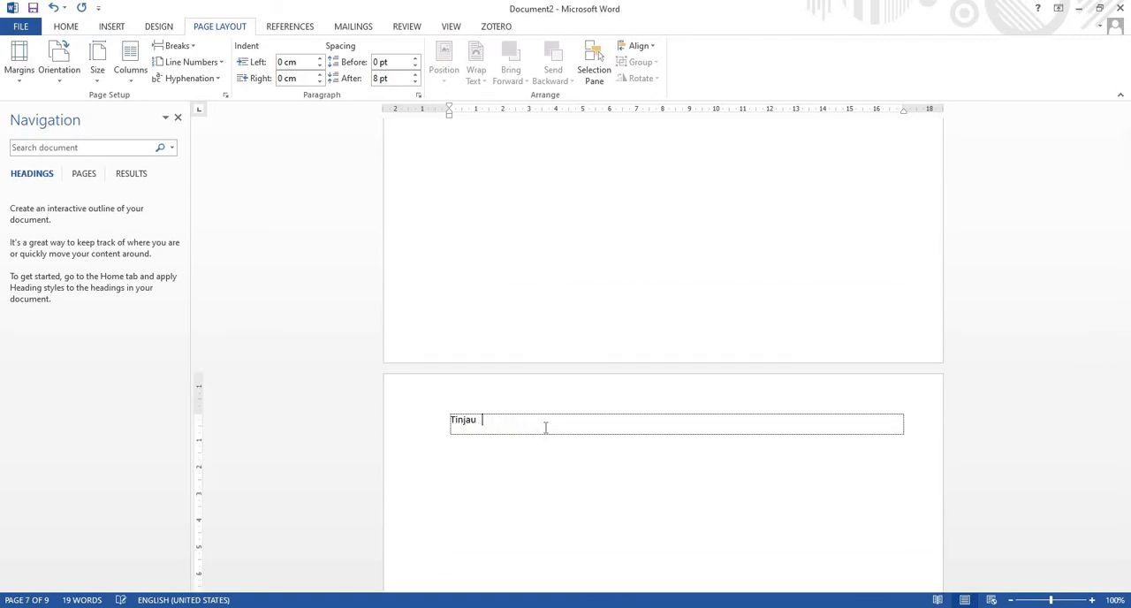
key(BackSpace)
key(BackSpace)
text(TINJAUAN PUSTAK)
Replace the "Metodologi" heading on the eighth page with "METODOLOGI" in capitals
scroll(415, 358, down, 20)
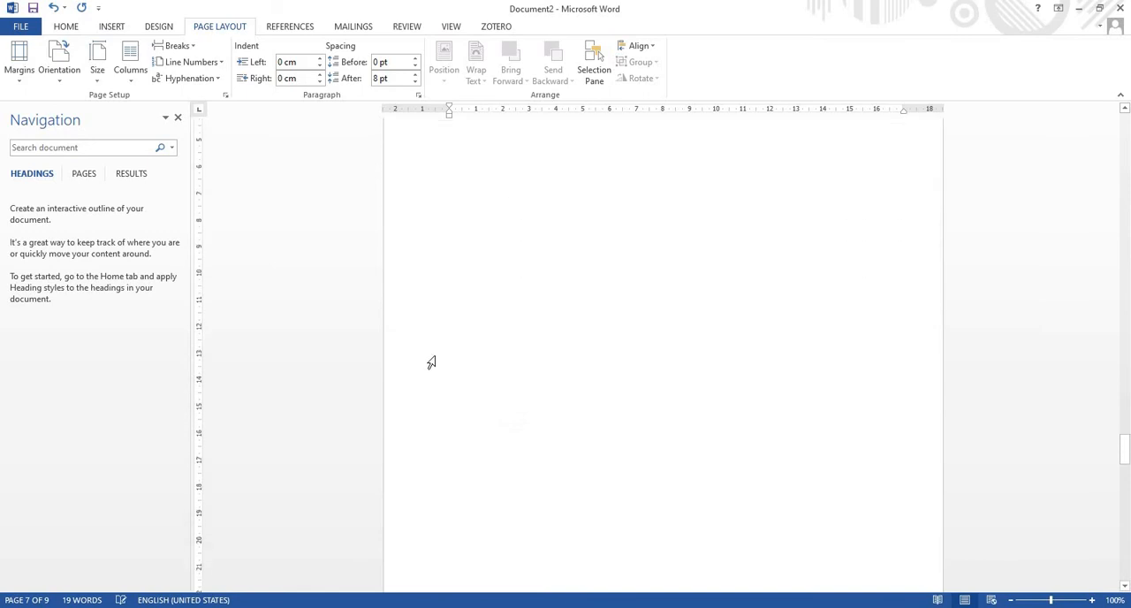
click(520, 407)
key(BackSpace)
key(BackSpace)
key(BackSpace)
key(BackSpace)
key(BackSpace)
key(BackSpace)
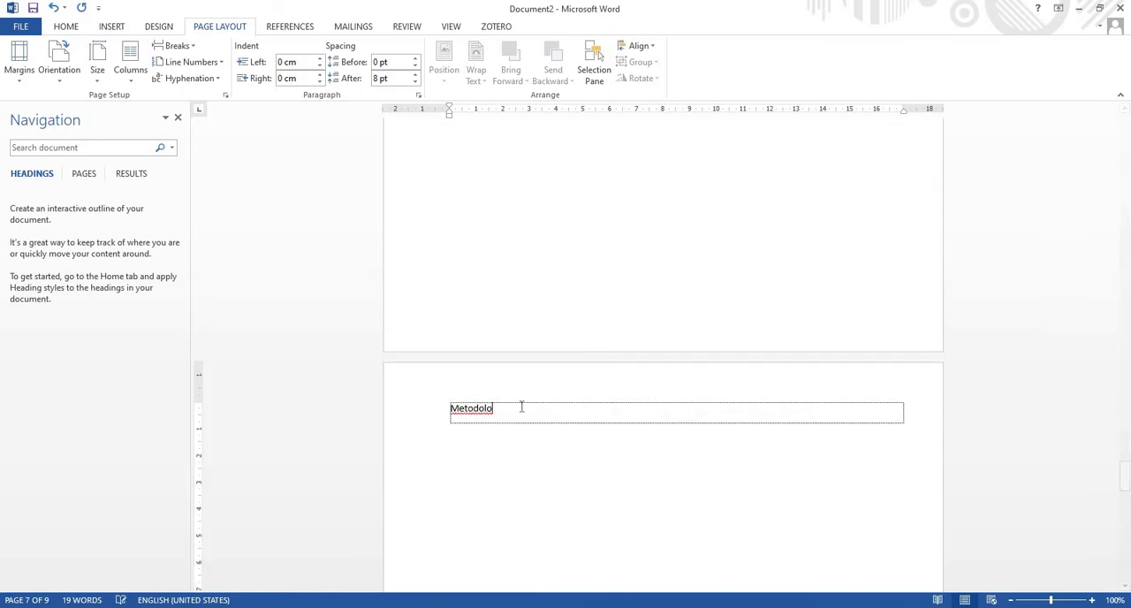
text(METODOLOGI)
Replace the "Daftar Pustaka" heading on the last page with "DAFTAR PUSTAKA" in capitals
scroll(430, 353, down, 20)
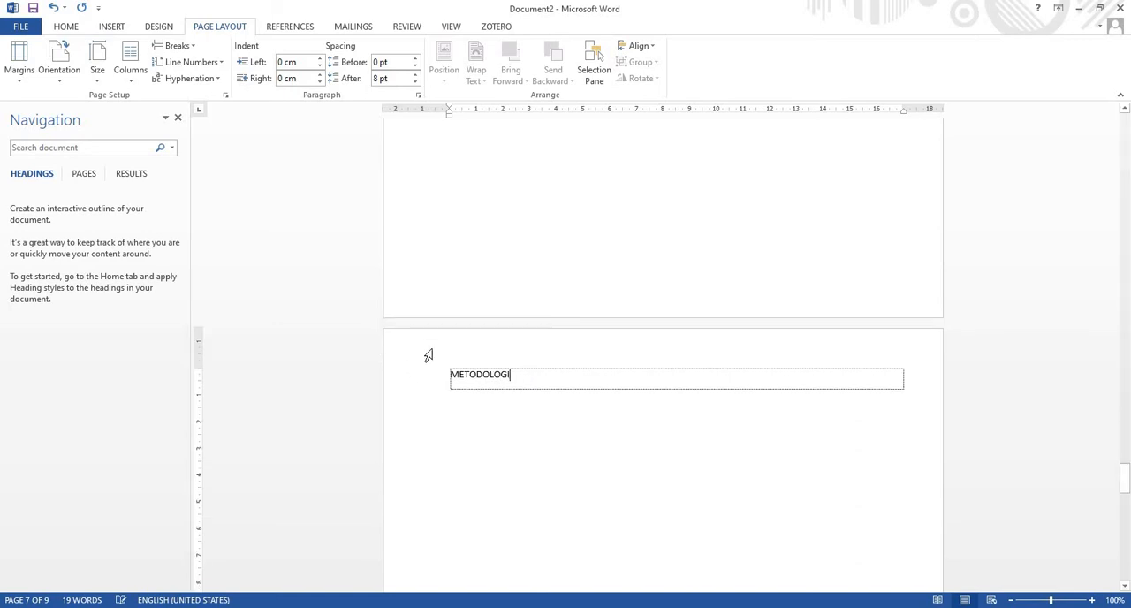
click(520, 438)
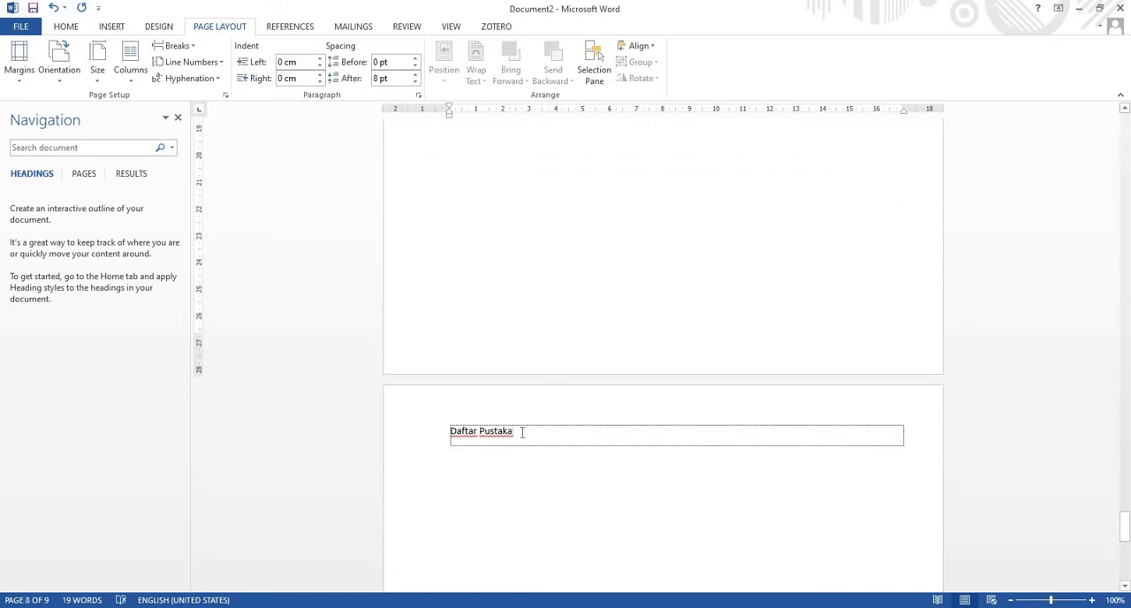
key(BackSpace)
key(BackSpace)
key(BackSpace)
key(BackSpace)
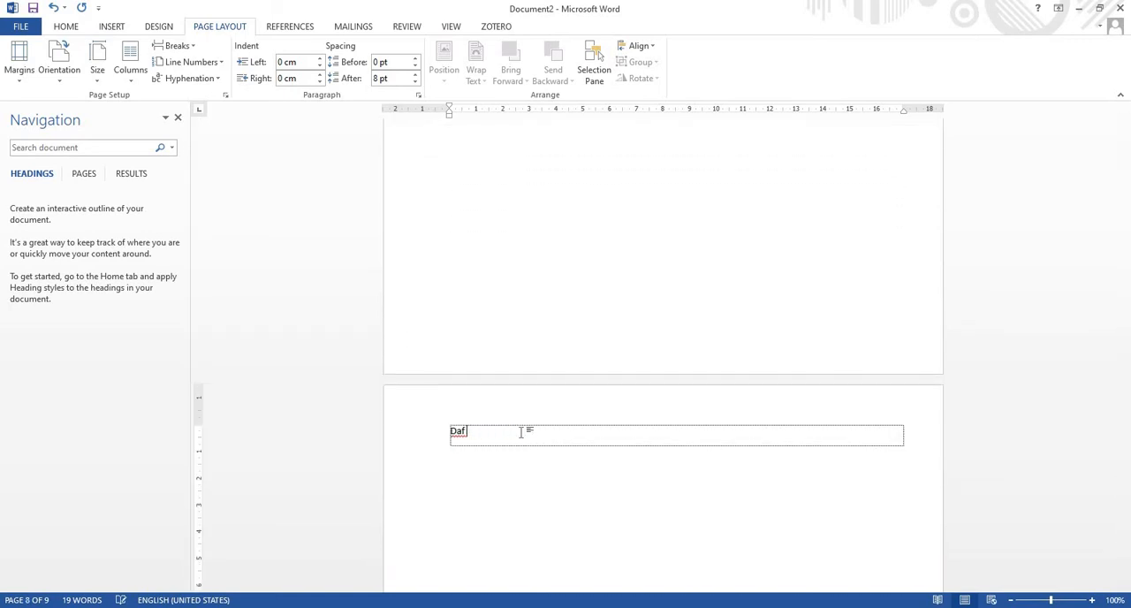
text(AFTAR PUSTAKA)
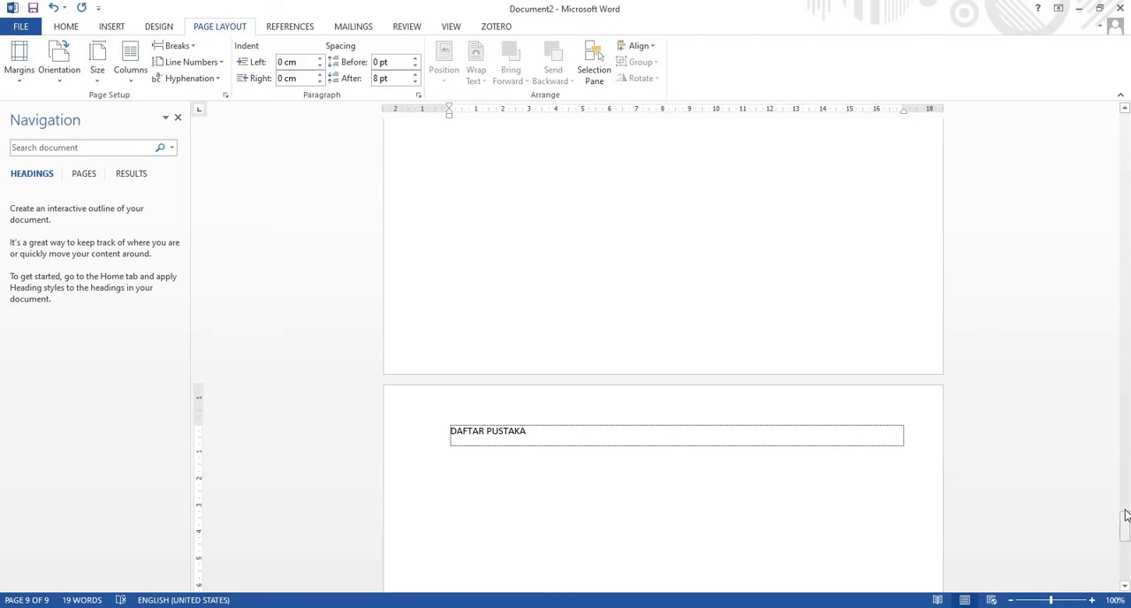
Correct the misspelled "Daftar tabek" heading on the third page to "DAFTAR TABEL" in capitals
drag(1125, 522, 1093, 204)
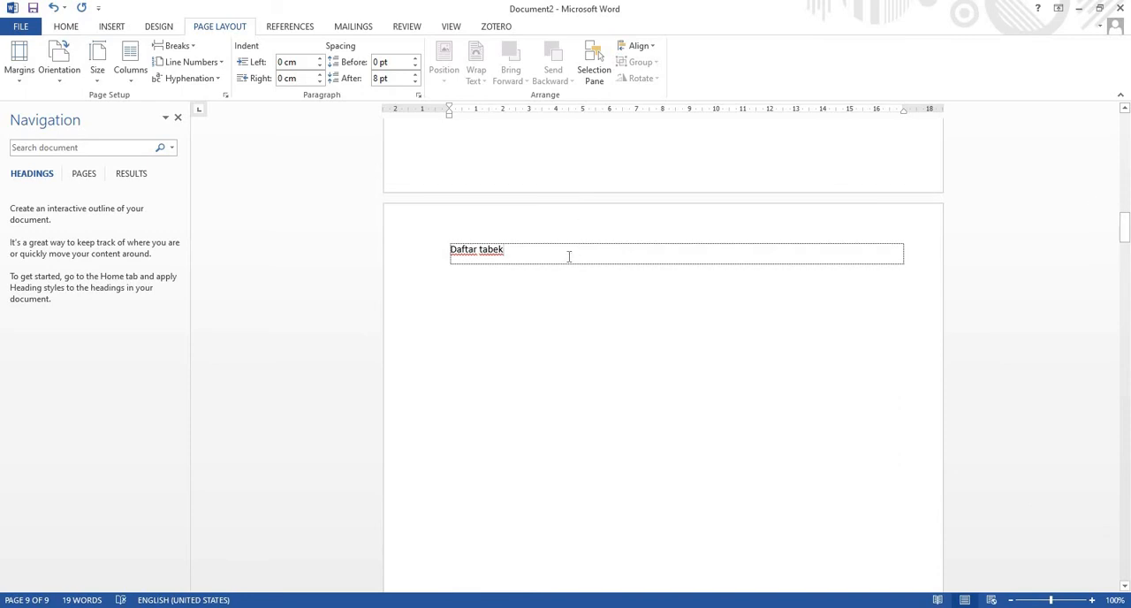
click(569, 257)
key(BackSpace)
text(l)
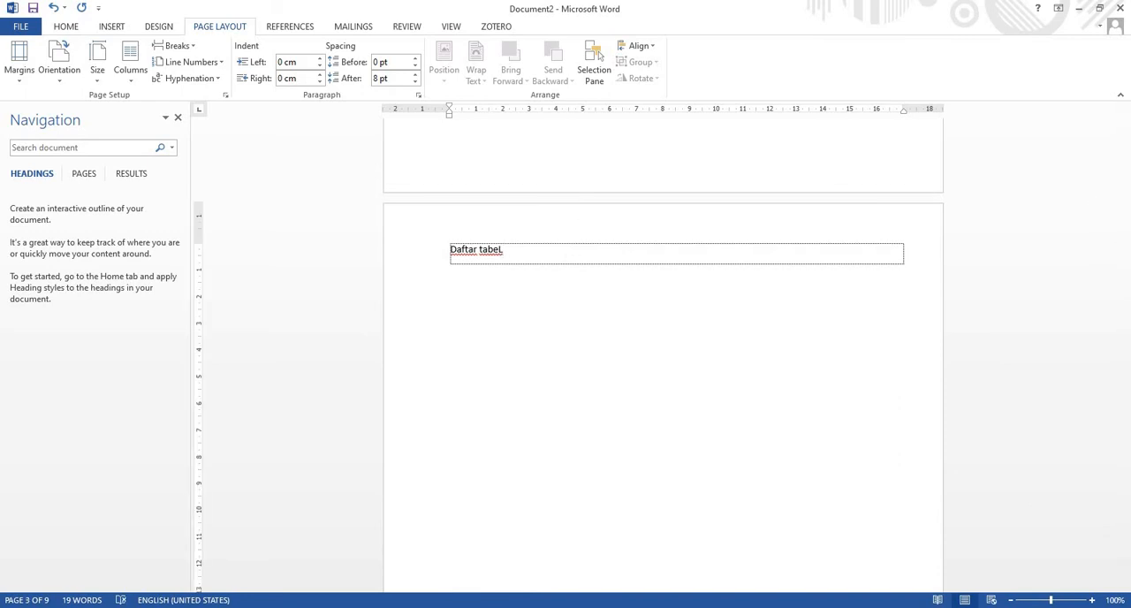
key(BackSpace)
key(BackSpace)
key(BackSpace)
Replace the "Daftar isi" heading on the second page with "DAFTAR ISI" in capitals
scroll(730, 292, up, 10)
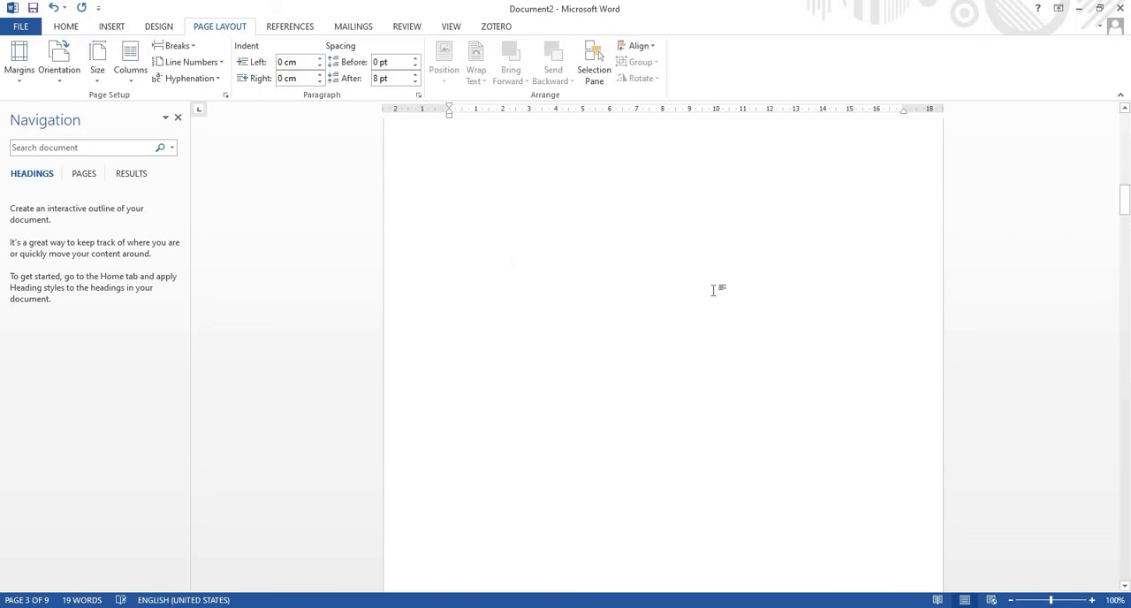
scroll(571, 253, up, 4)
click(543, 303)
key(BackSpace)
key(BackSpace)
key(BackSpace)
key(BackSpace)
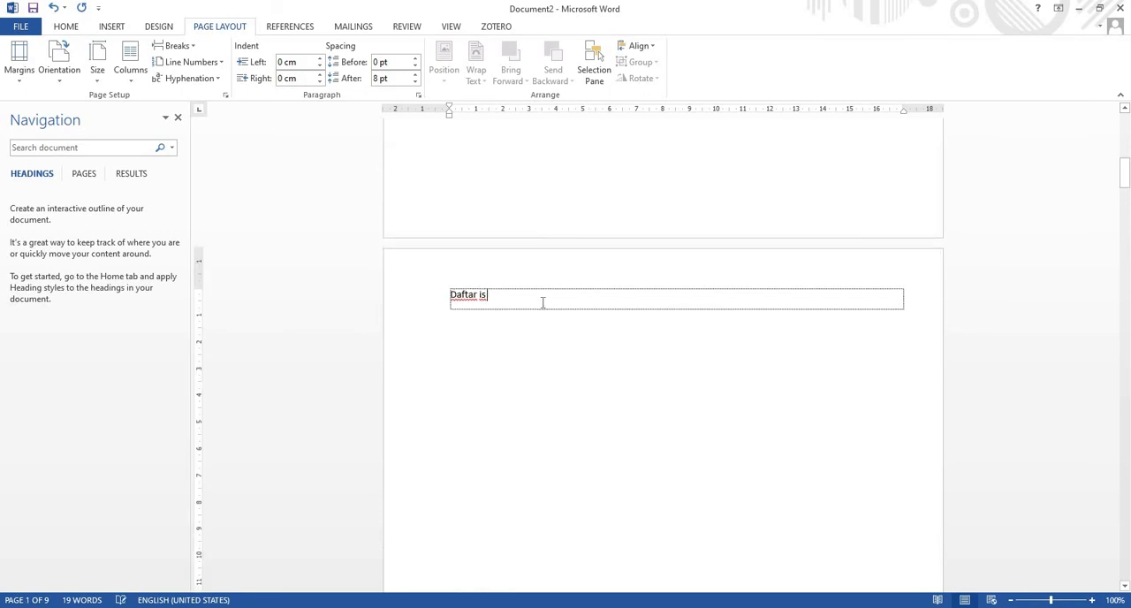
key(BackSpace)
key(BackSpace)
key(BackSpace)
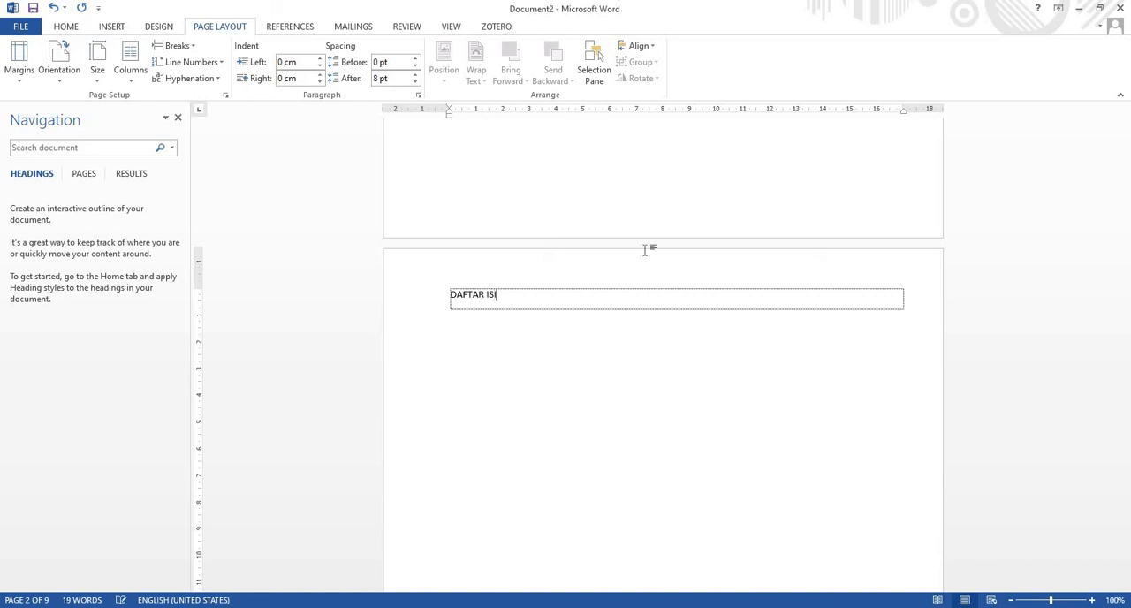
Replace the "Daftar gambar" heading on the fourth page with "DAFTAR GAMBAR" in capitals
scroll(644, 250, up, 10)
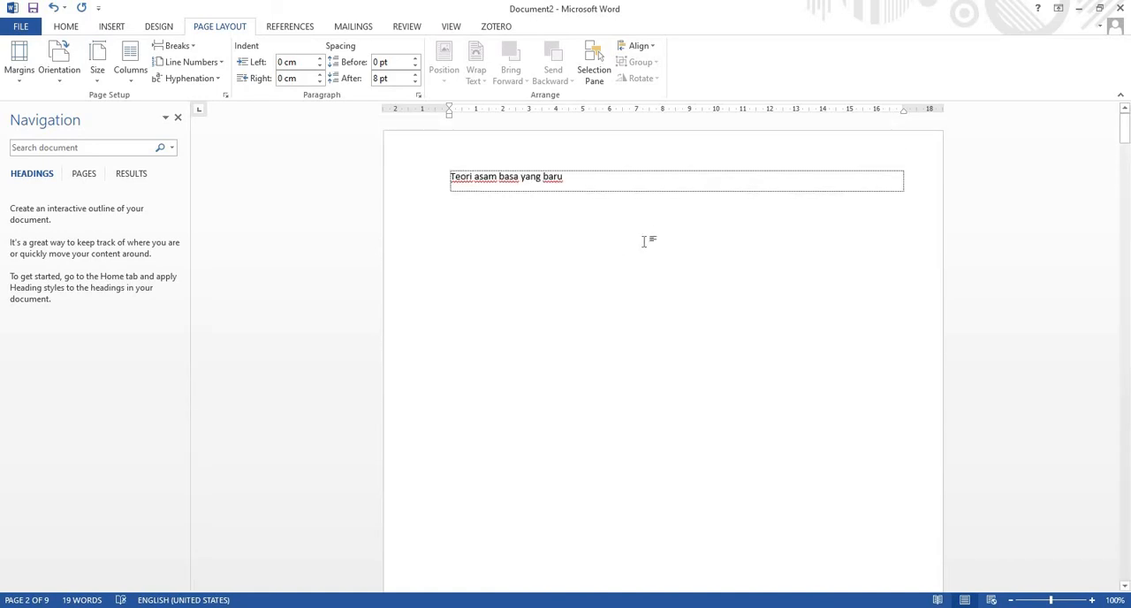
drag(1129, 155, 1123, 284)
click(540, 263)
key(BackSpace)
key(BackSpace)
key(BackSpace)
key(BackSpace)
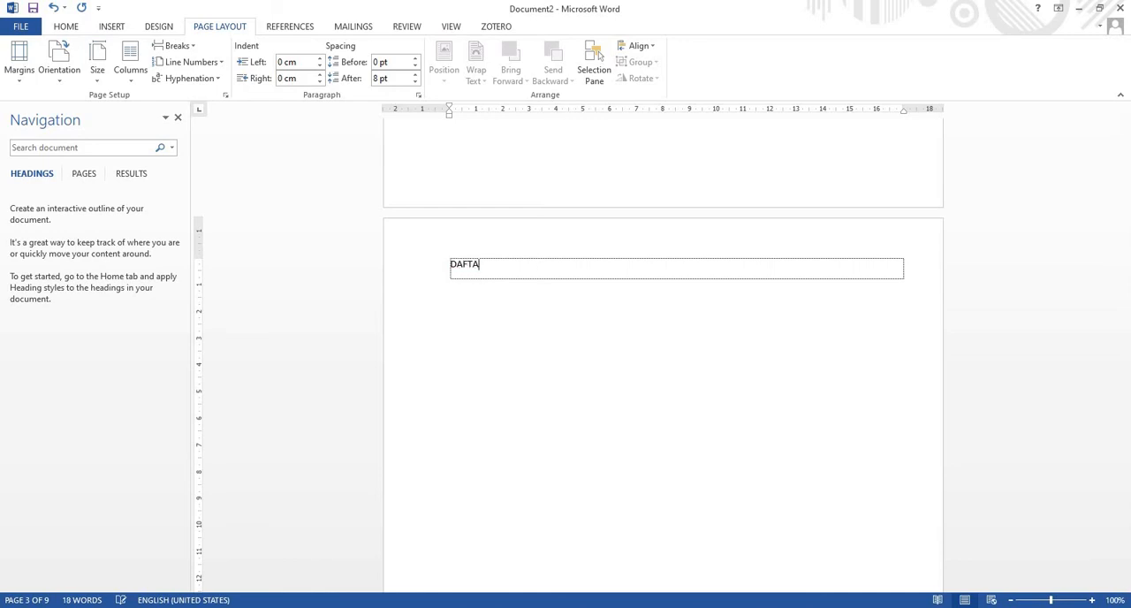
text(MBAR)
Replace the "Daftar lampiran" heading on the fifth page with "DAFTAR LAMPIRAN" in capitals
scroll(626, 245, up, 15)
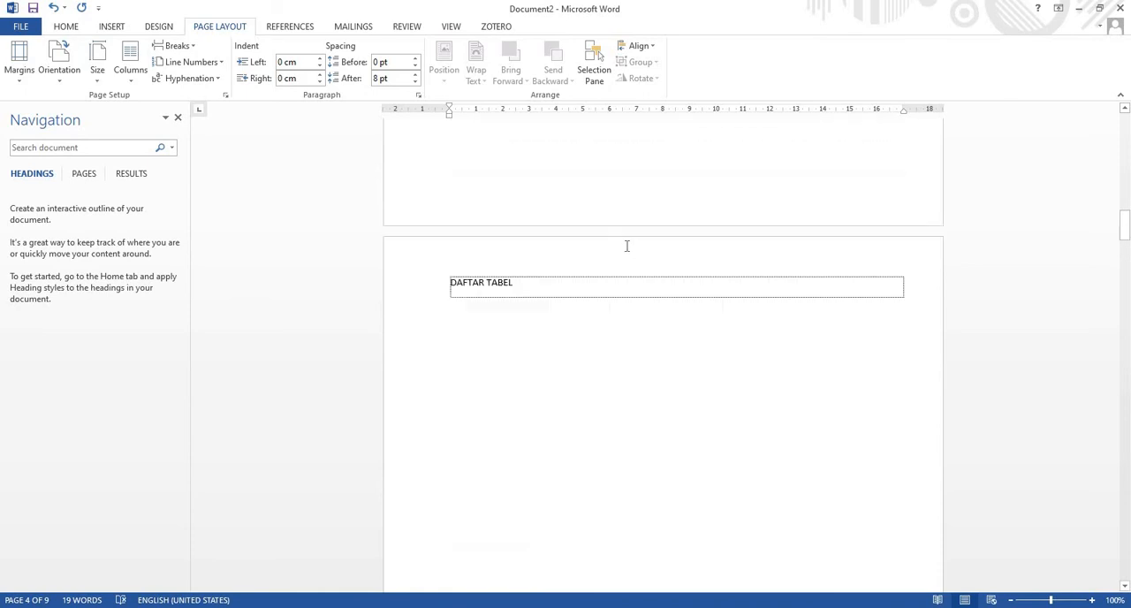
scroll(626, 245, down, 15)
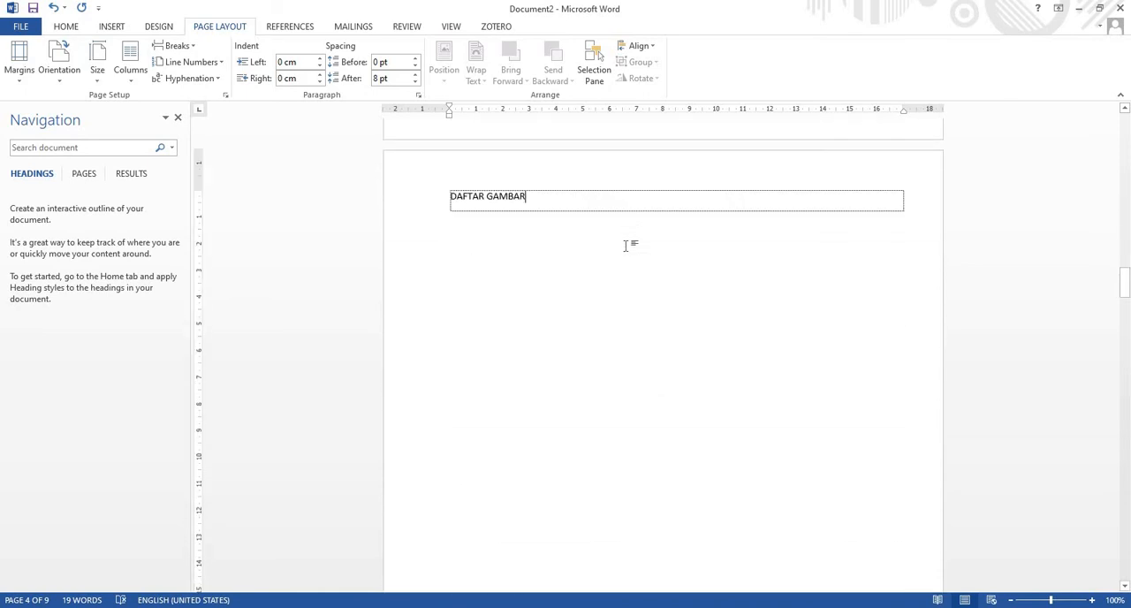
scroll(626, 245, down, 15)
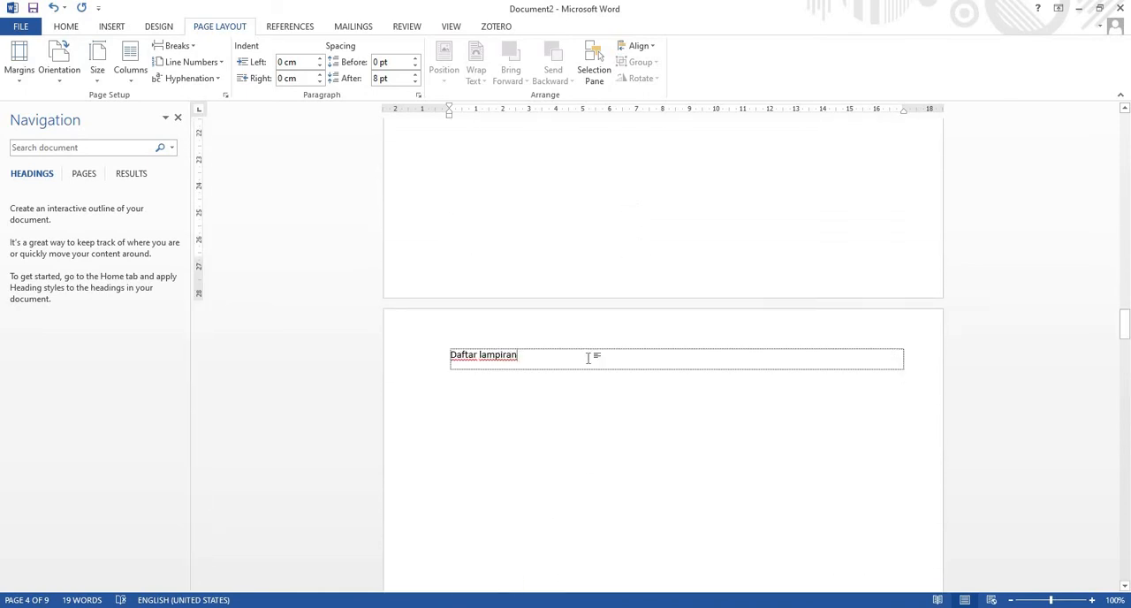
click(587, 357)
key(BackSpace)
key(BackSpace)
key(BackSpace)
key(BackSpace)
key(BackSpace)
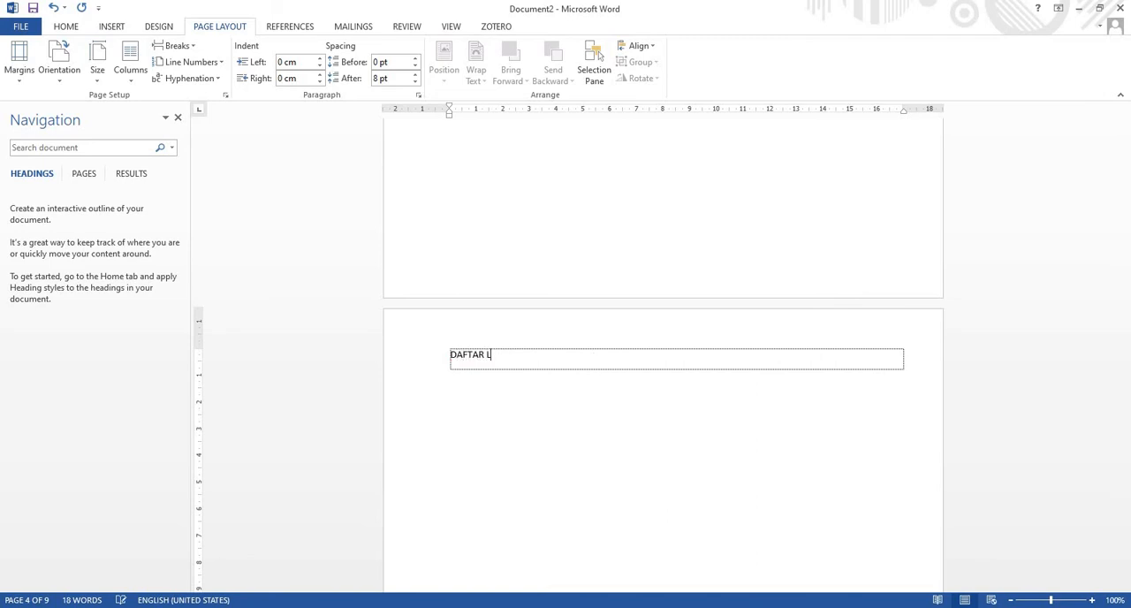
Apply the Heading 1 style to the "PENDAHULUAN" heading on the sixth page
scroll(578, 356, down, 15)
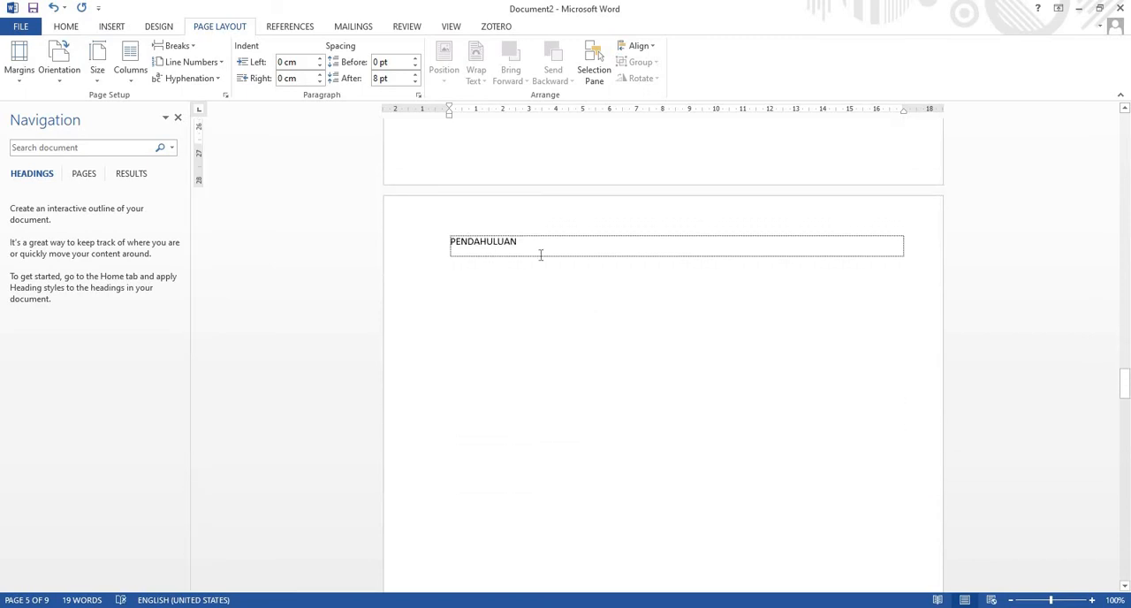
click(540, 254)
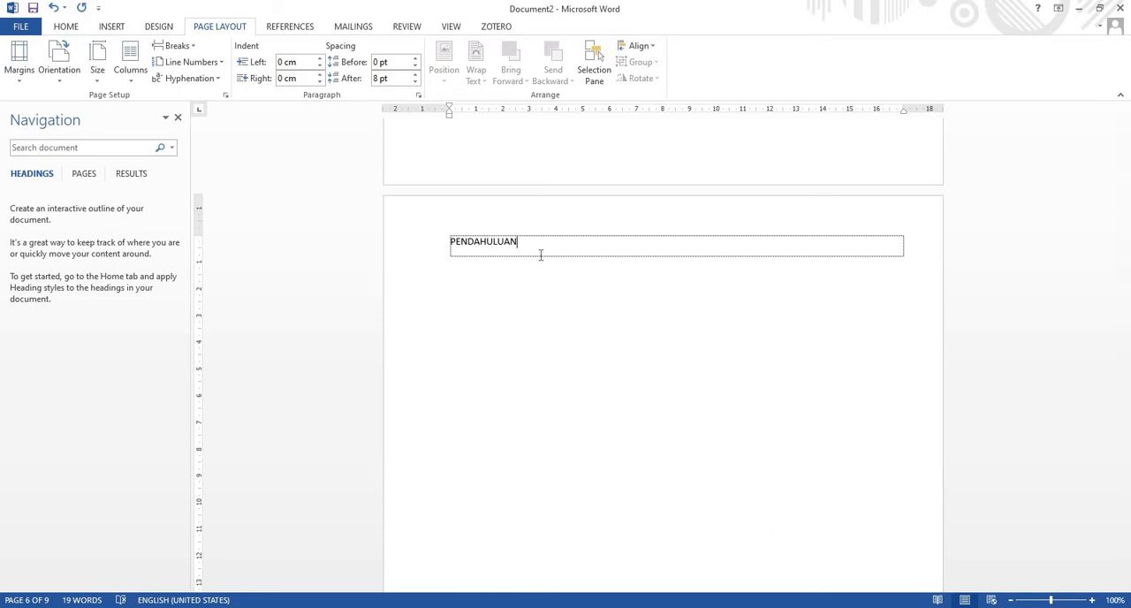
click(67, 27)
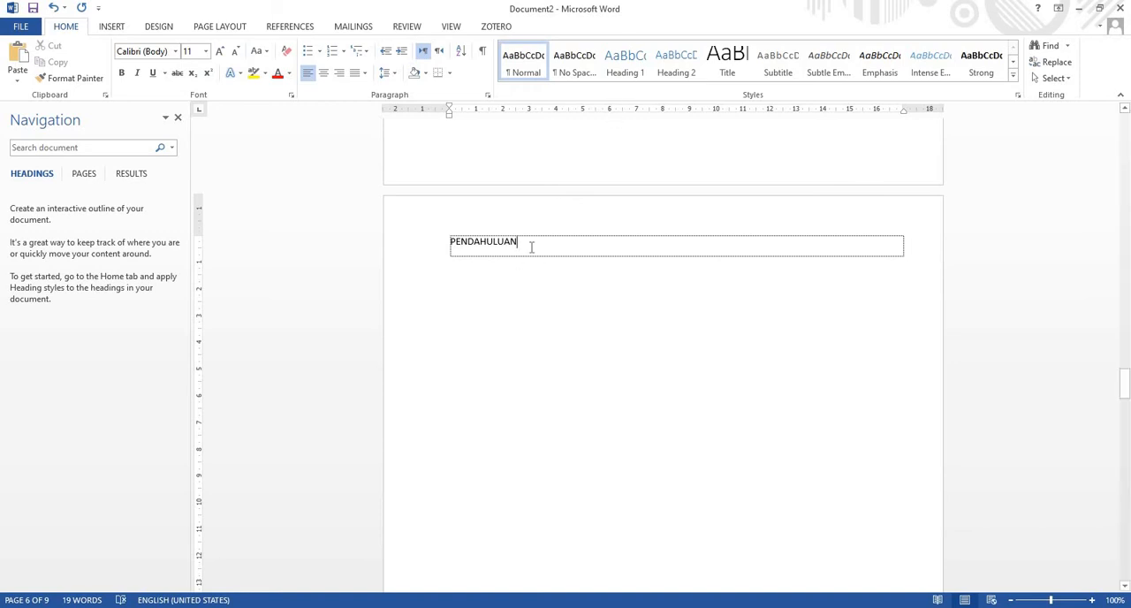
drag(531, 246, 416, 232)
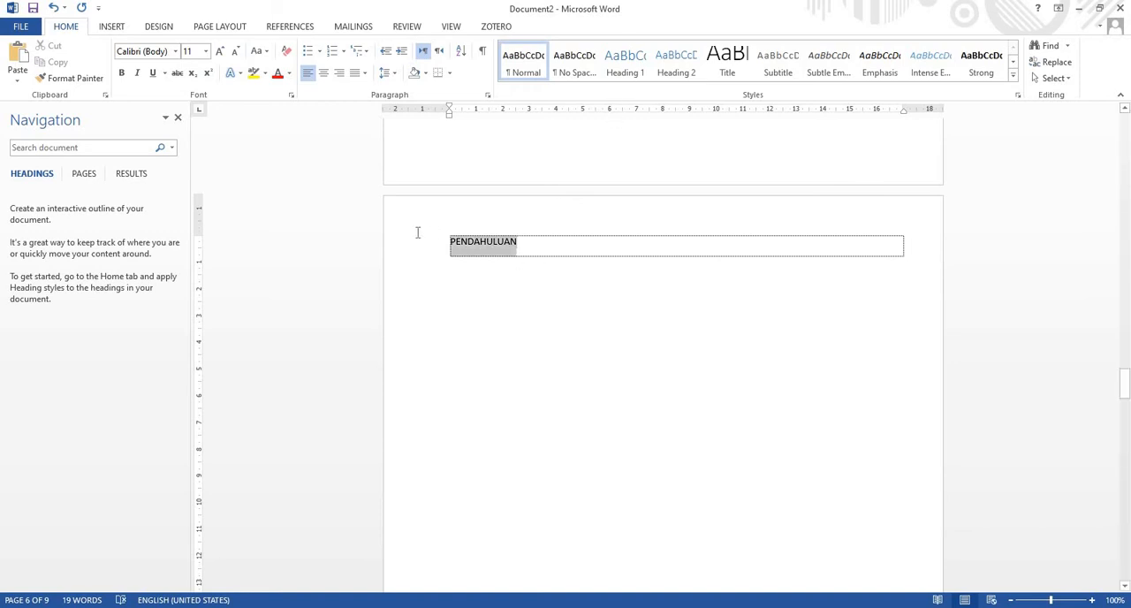
click(627, 66)
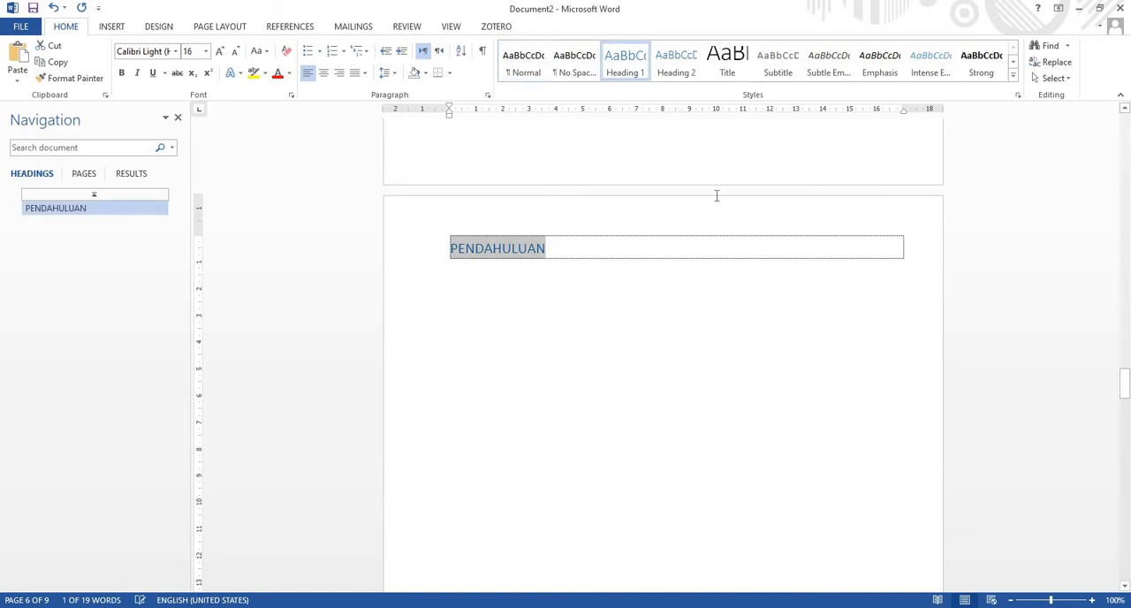
Modify the Heading 1 style to use Times New Roman, 12 pt, with the Automatic font colour
right_click(641, 56)
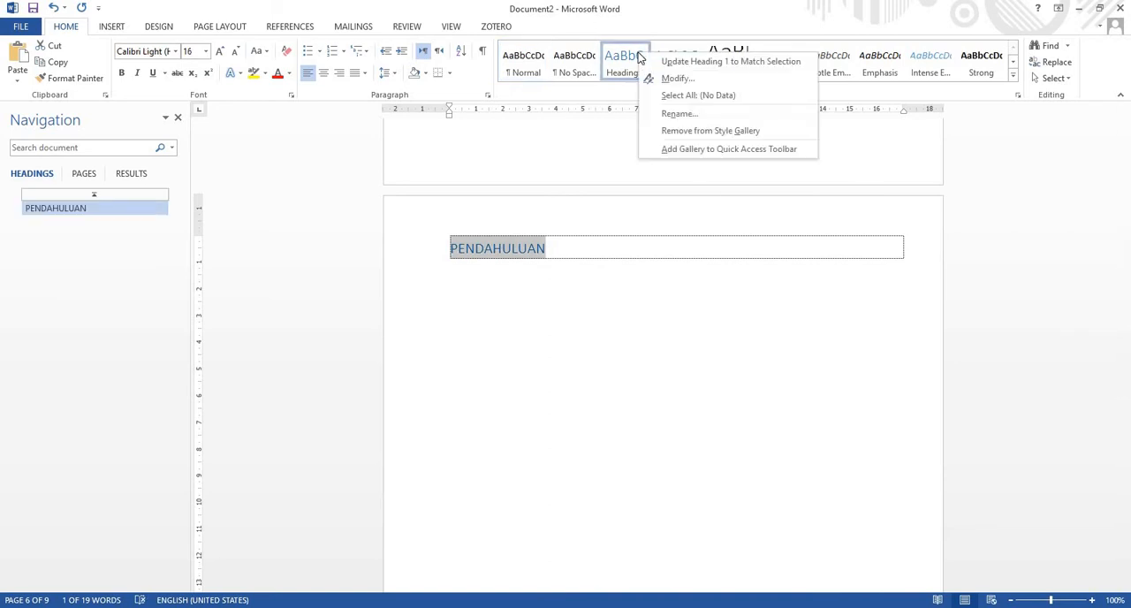
click(742, 78)
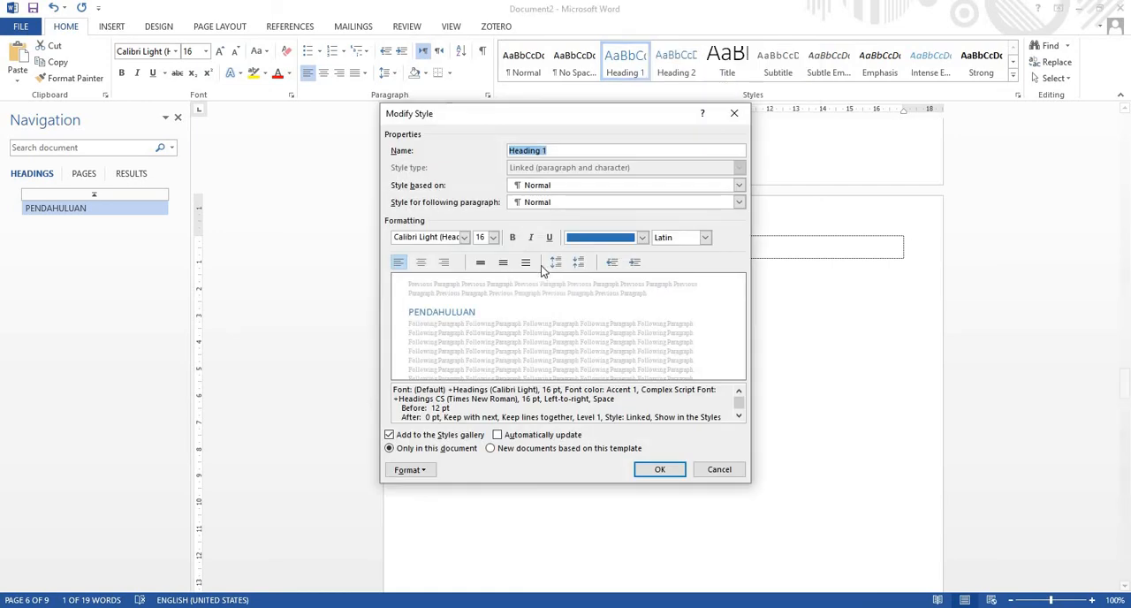
click(464, 238)
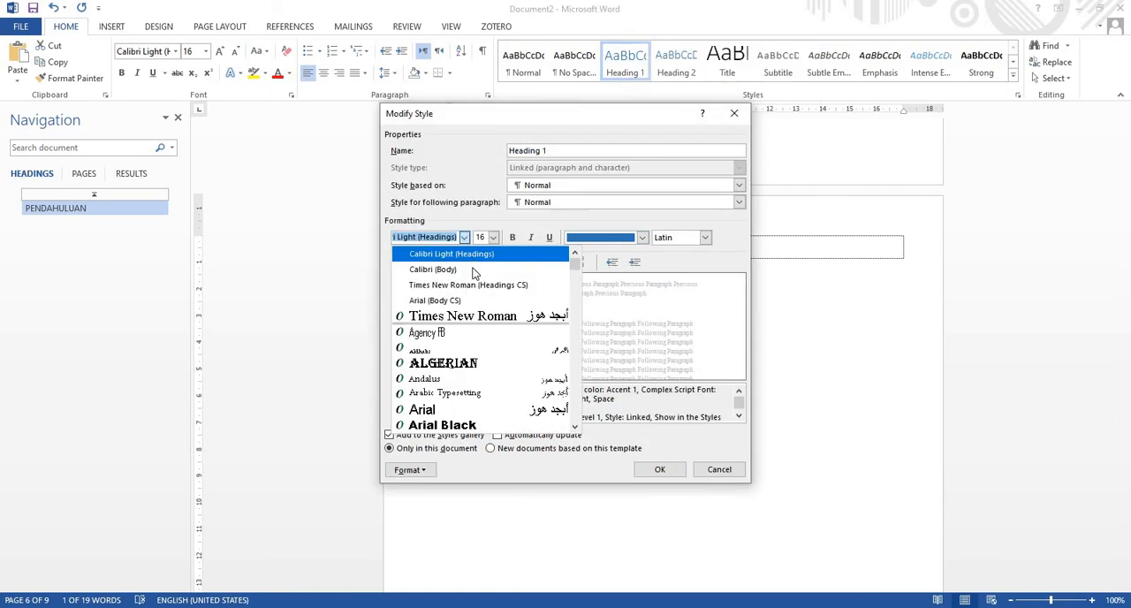
click(481, 316)
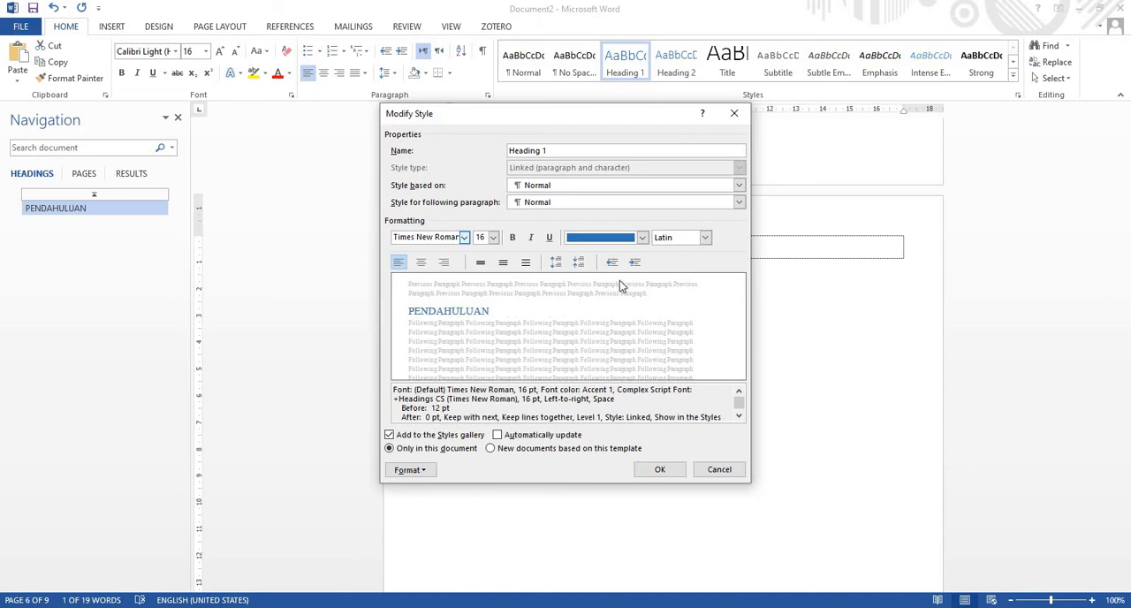
click(495, 238)
click(486, 290)
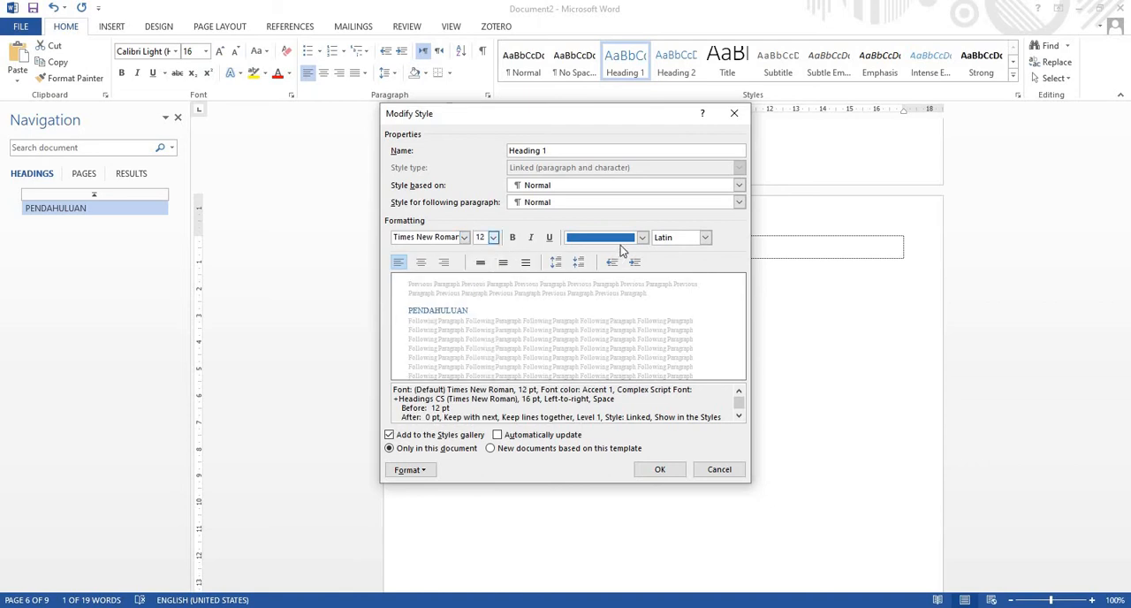
click(641, 237)
click(611, 254)
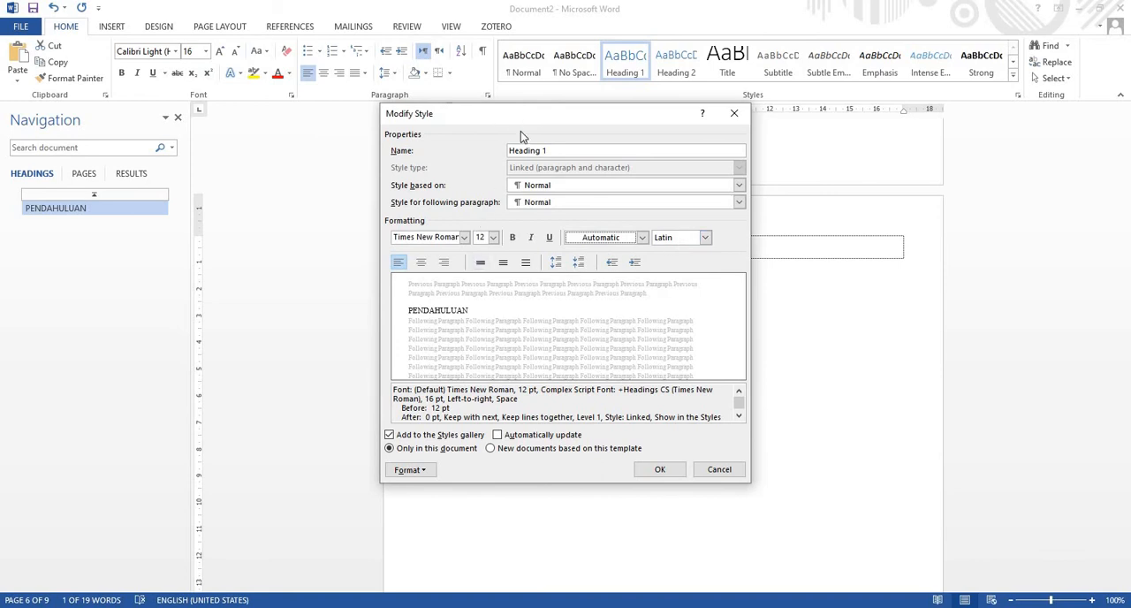
click(658, 470)
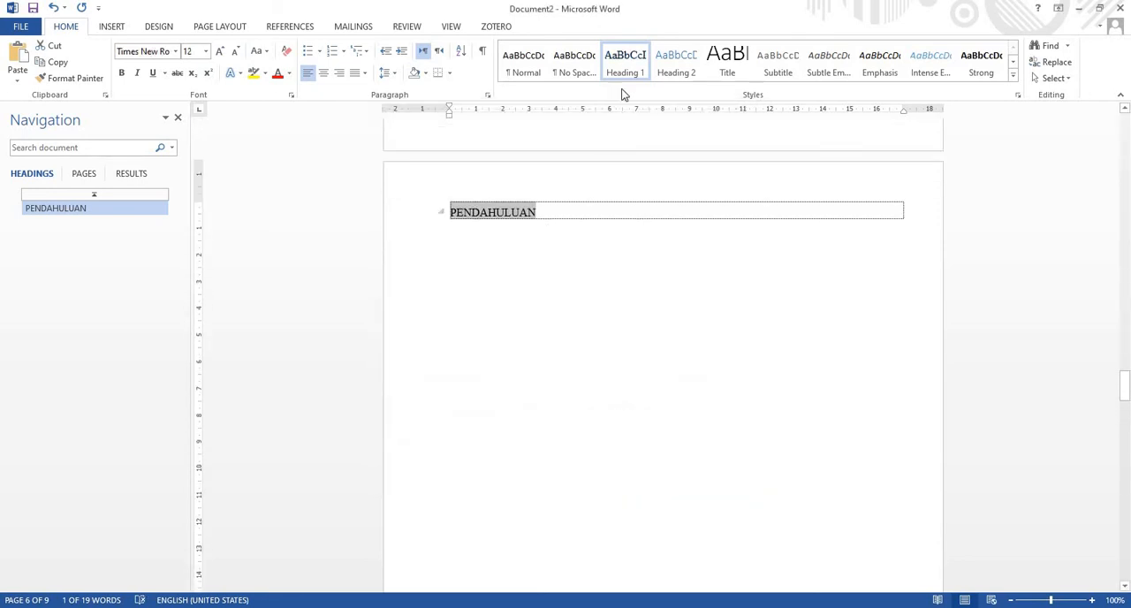
Modify the Heading 1 style to make its text bold
right_click(629, 69)
click(672, 83)
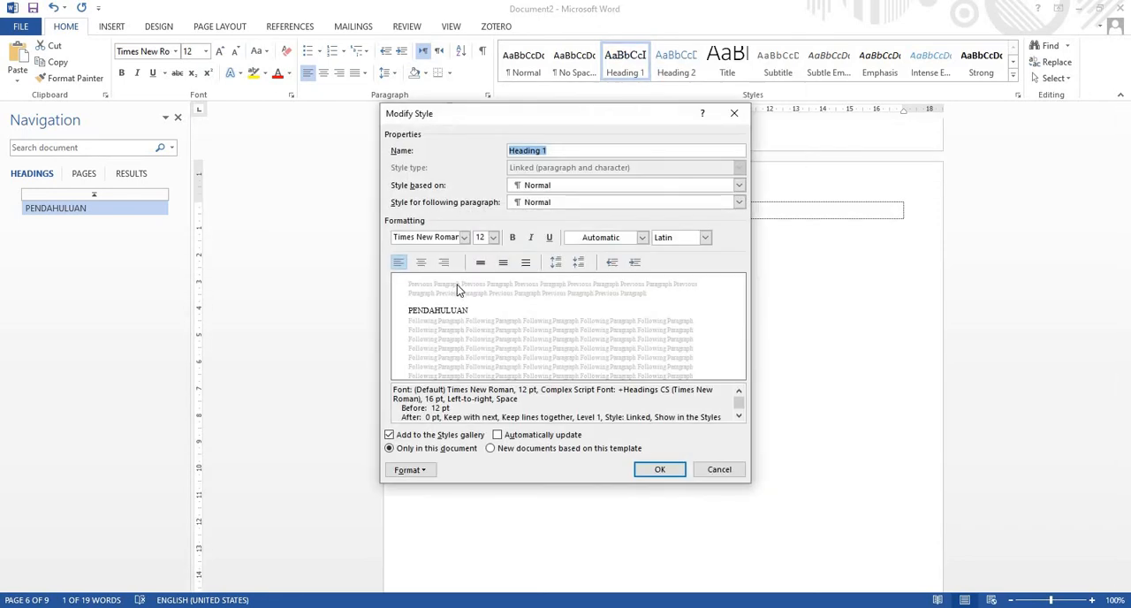
click(511, 238)
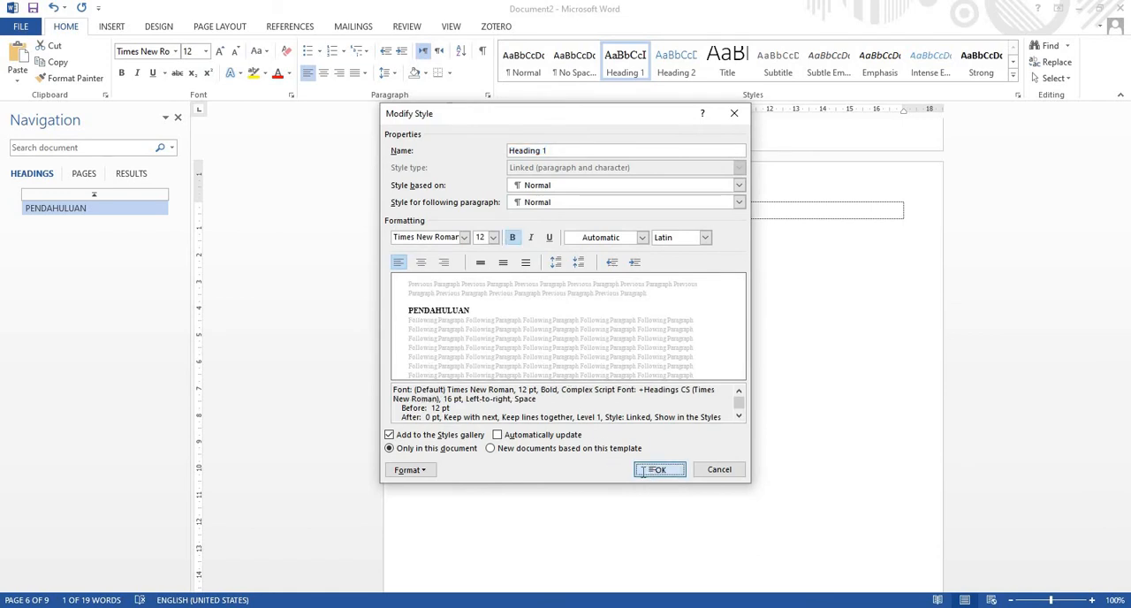
click(658, 469)
Apply the Heading 1 style to the "TINJAUAN PUSTAKA" and "METODOLOGI" titles
scroll(613, 404, down, 10)
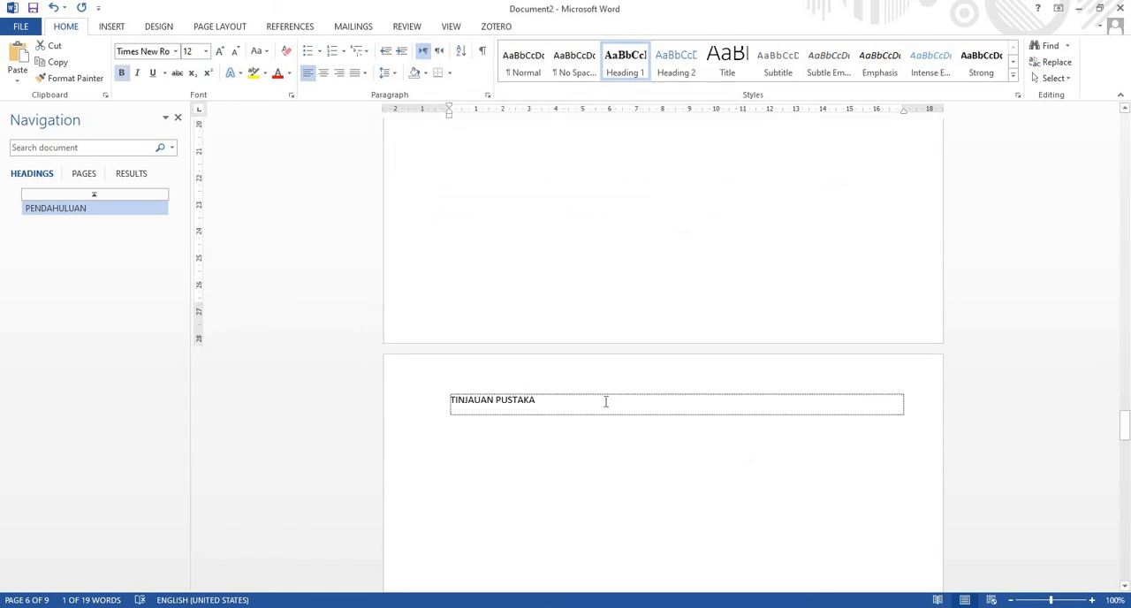
click(424, 389)
click(627, 64)
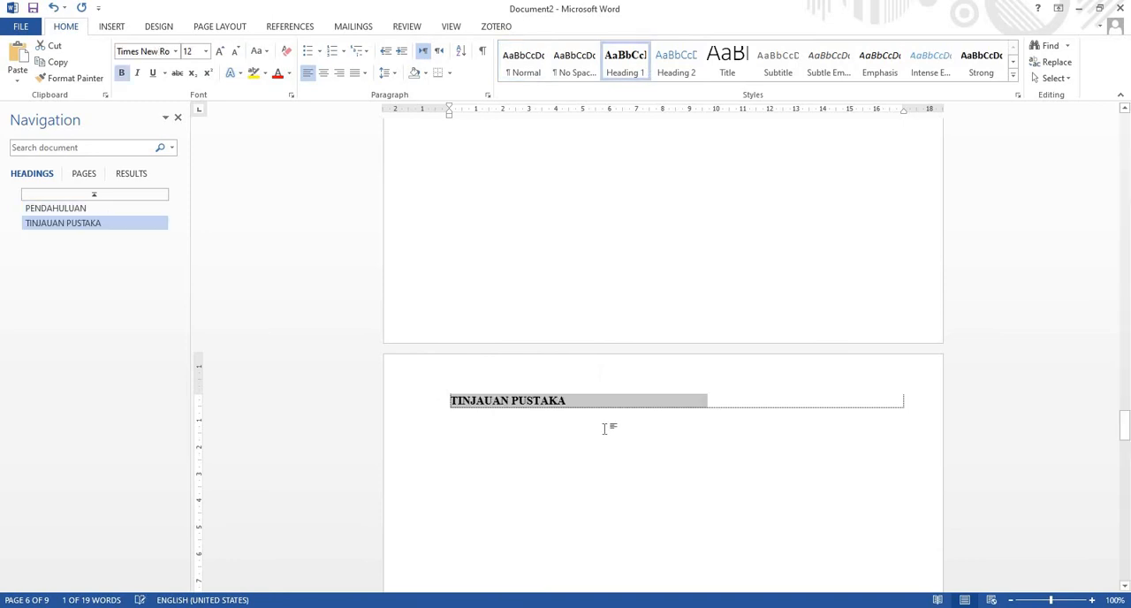
scroll(606, 430, down, 8)
scroll(605, 428, down, 8)
click(416, 316)
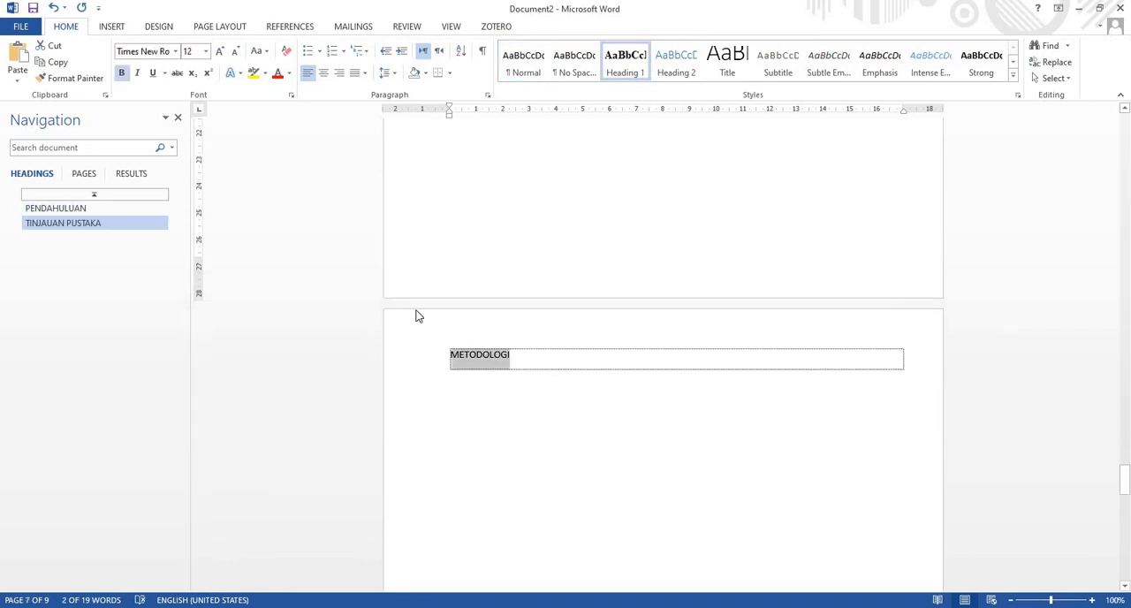
click(616, 69)
Apply the Heading 1 style to the "DAFTAR PUSTAKA" title on the page after "METODOLOGI"
scroll(661, 409, down, 10)
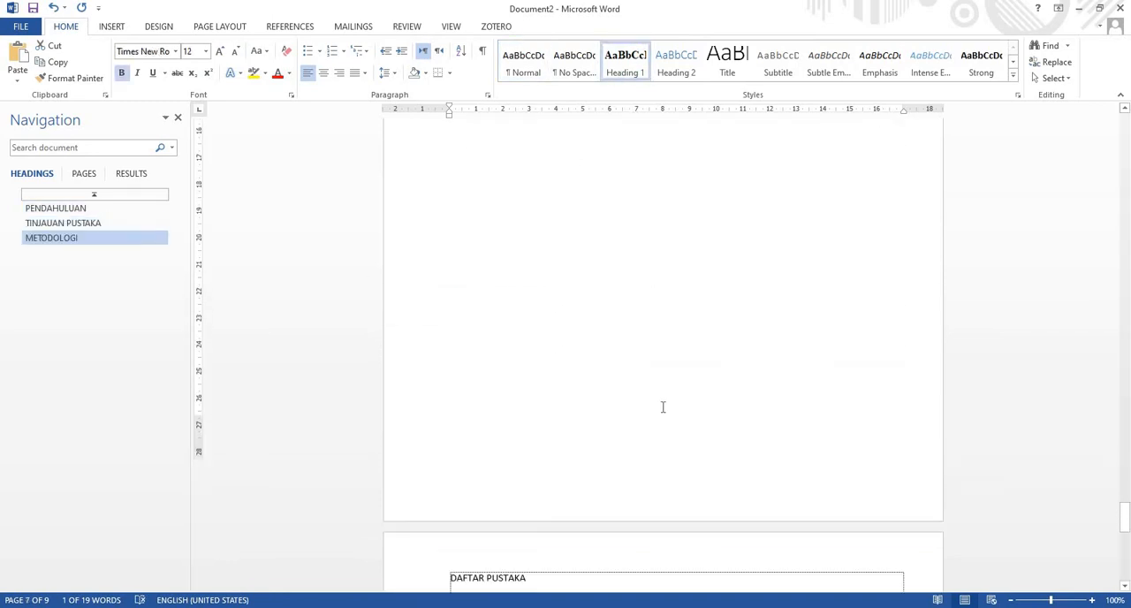
click(357, 335)
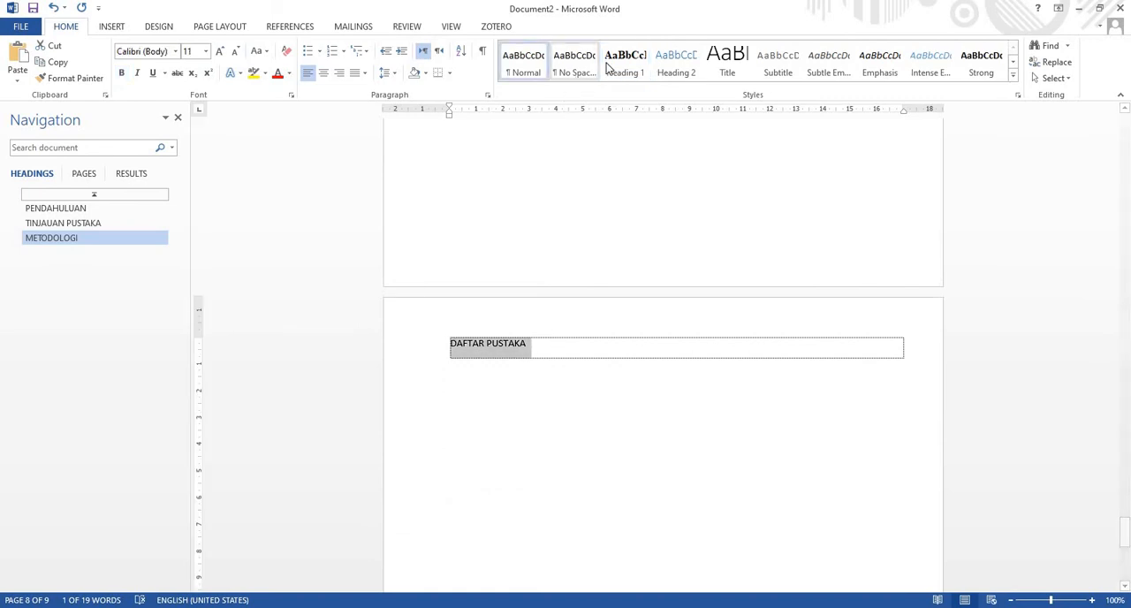
key(ctrl+alt+1)
Apply the Heading 1 style to the "DAFTAR LAMPIRAN" title on the fifth page
scroll(657, 398, up, 15)
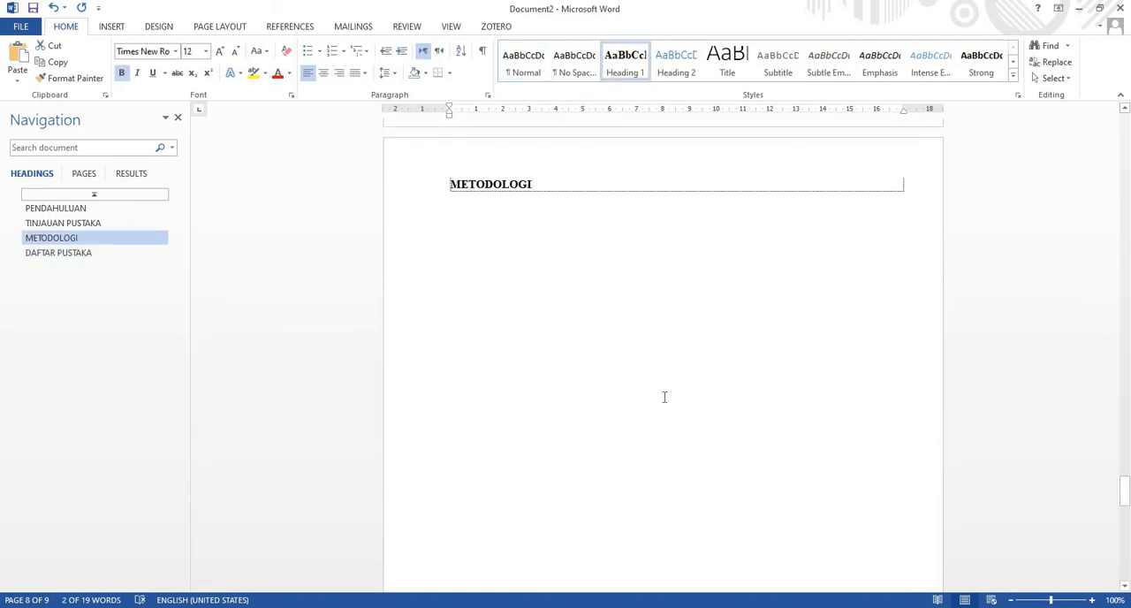
scroll(662, 399, up, 20)
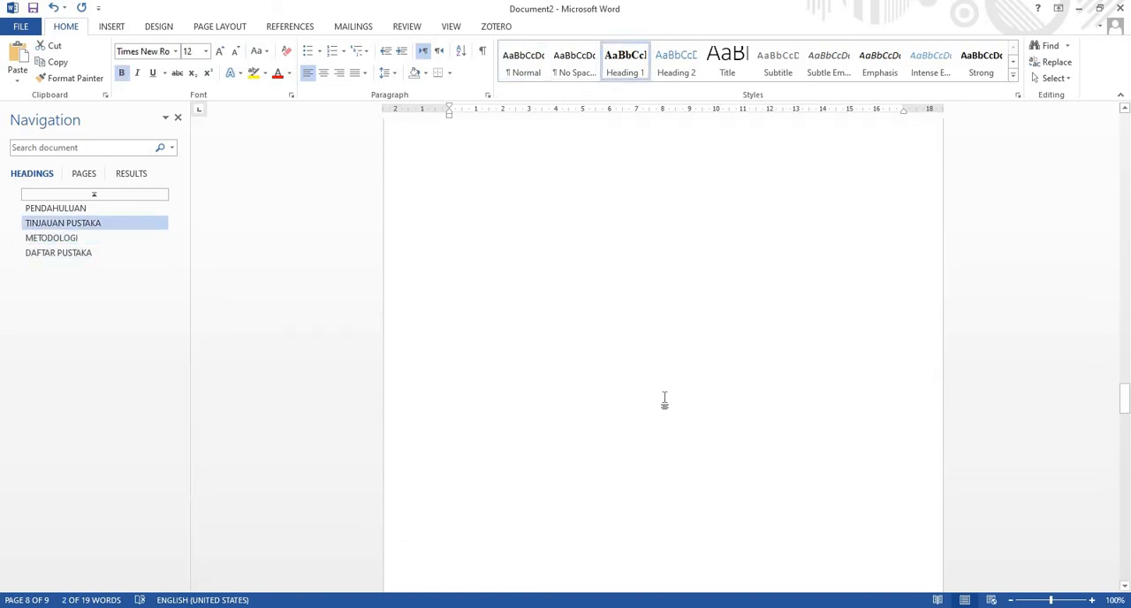
scroll(664, 397, up, 20)
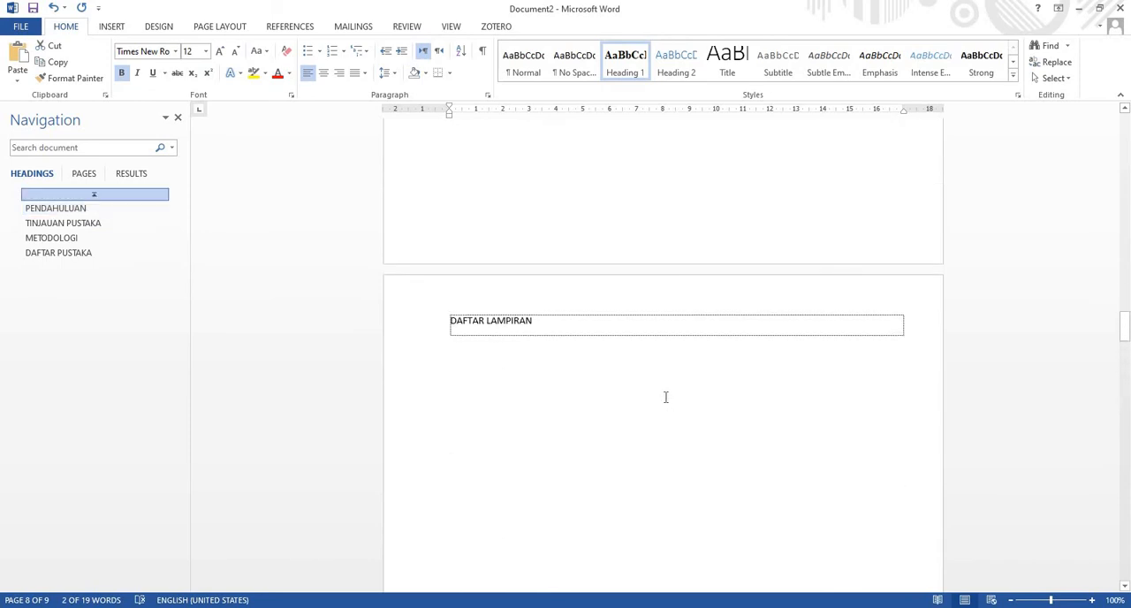
click(368, 421)
click(626, 64)
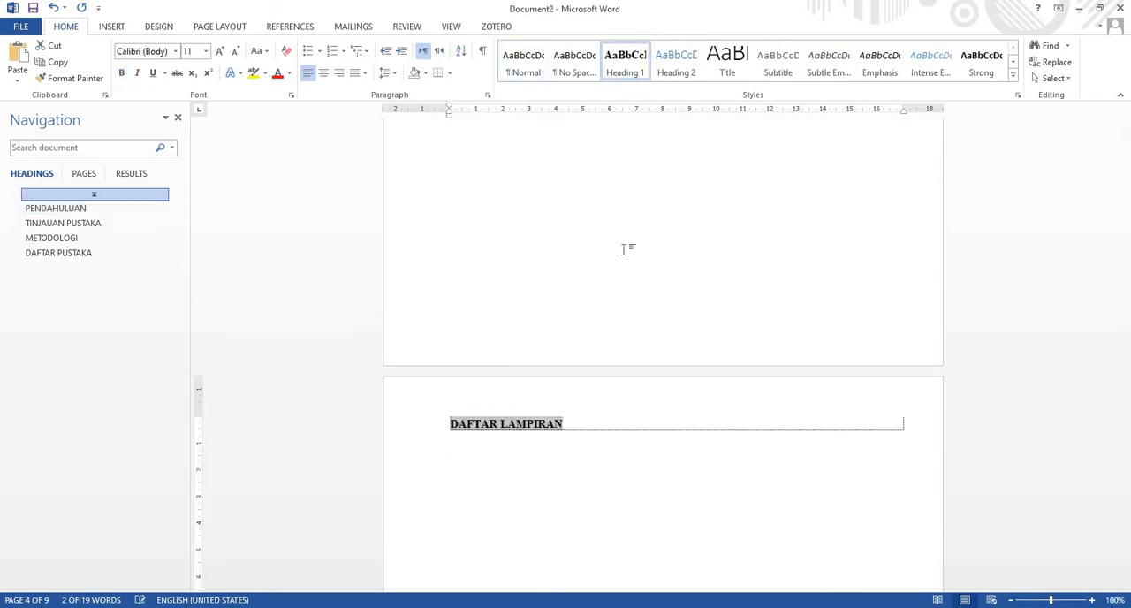
Apply the Heading 1 style to the "DAFTAR GAMBAR" and "DAFTAR TABEL" titles
scroll(634, 280, up, 2)
scroll(634, 280, up, 8)
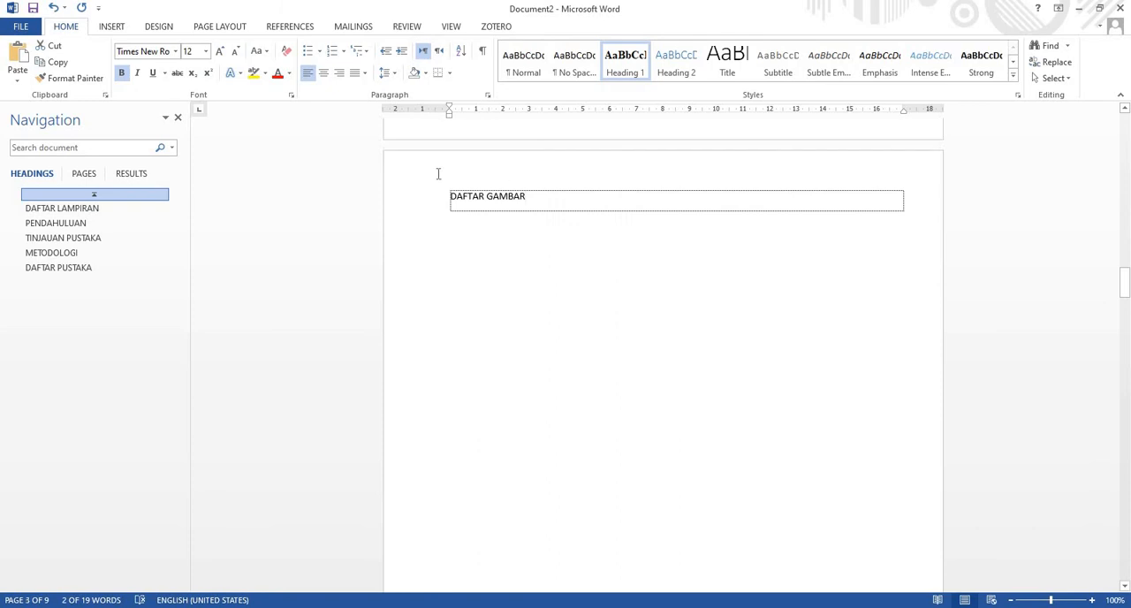
click(424, 197)
click(625, 64)
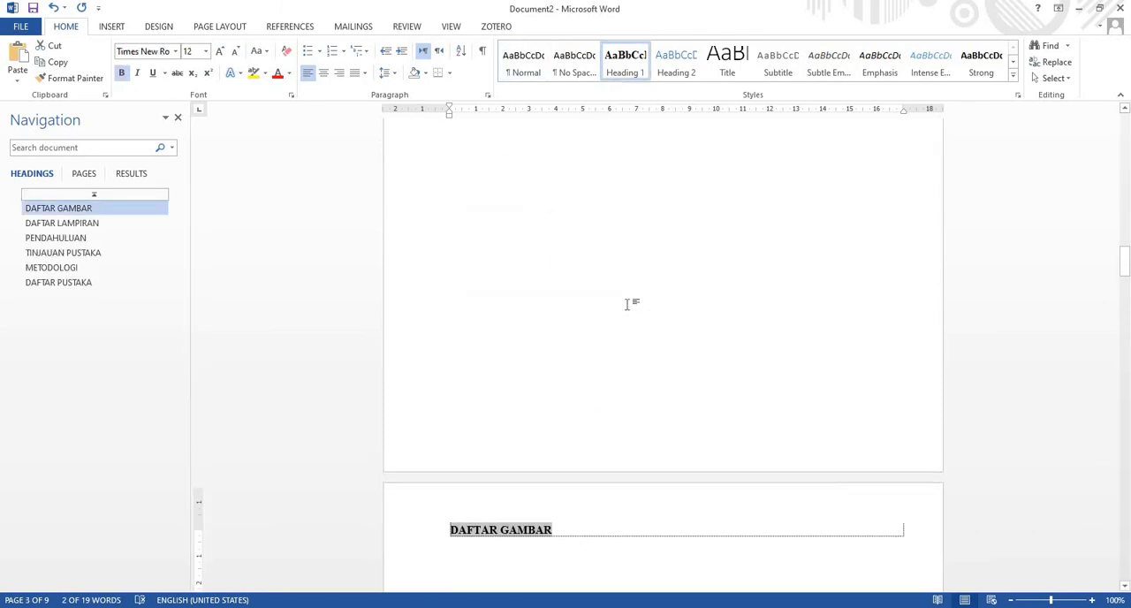
scroll(628, 303, up, 4)
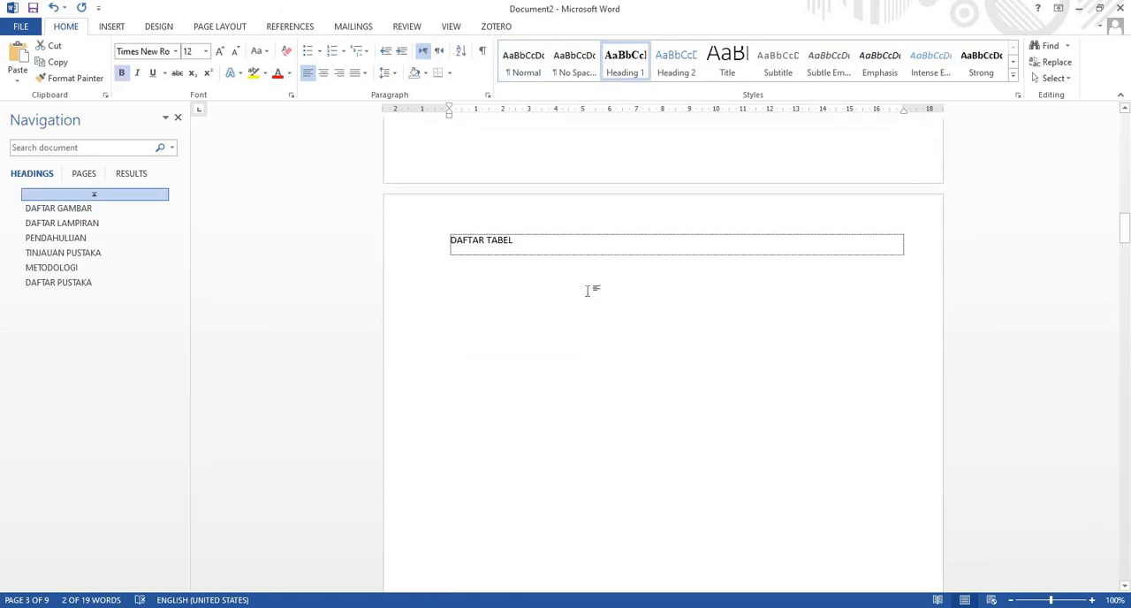
click(432, 245)
click(628, 54)
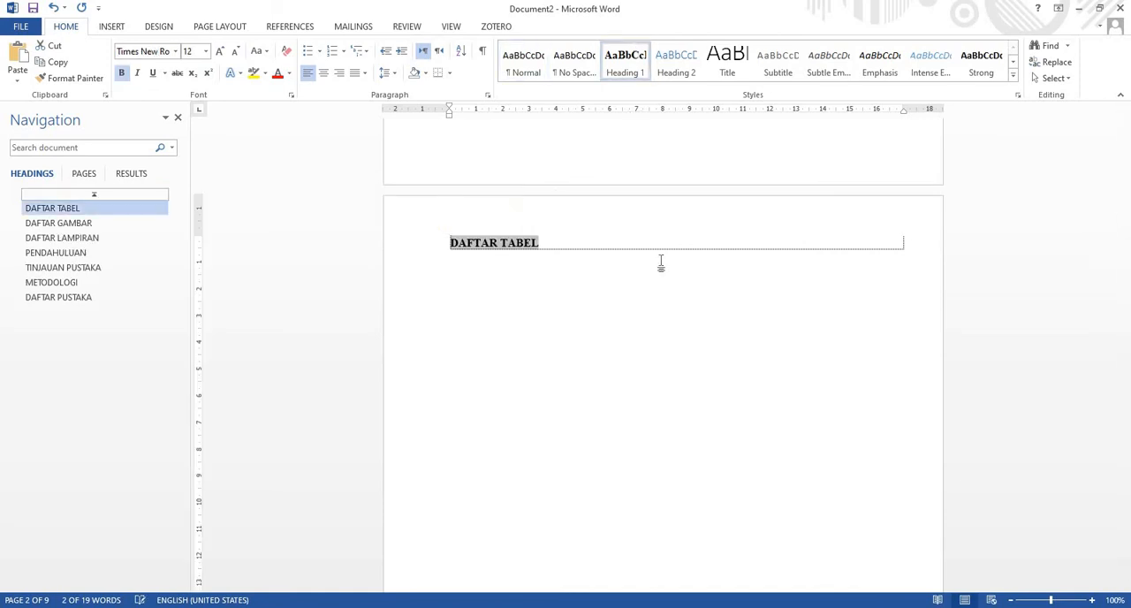
Apply the Heading 1 style to the "DAFTAR ISI" title on the second page
scroll(660, 262, up, 10)
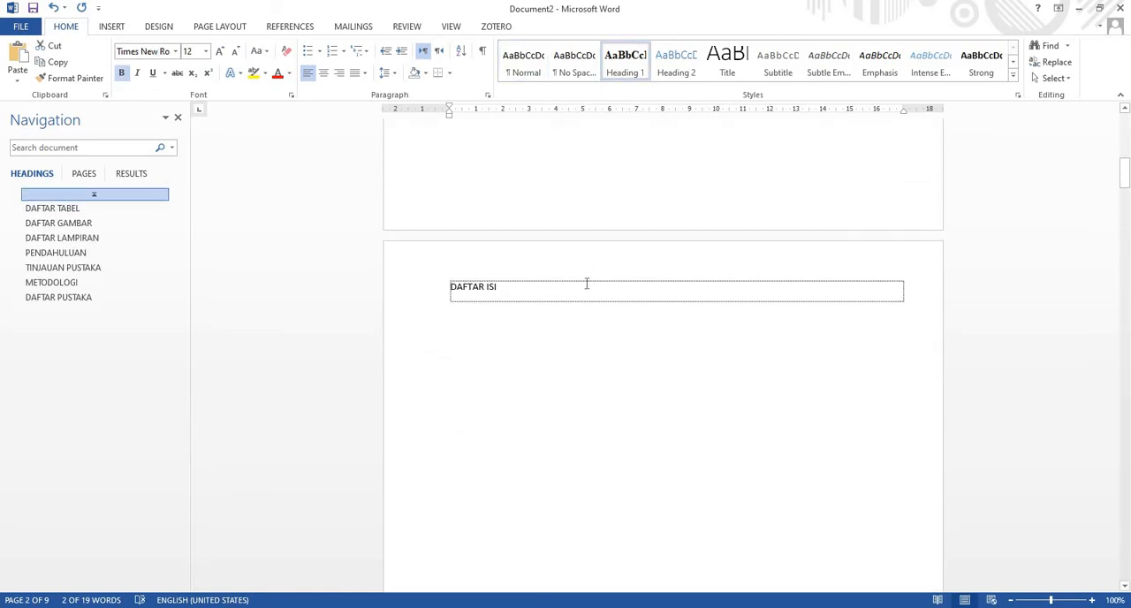
click(320, 265)
click(524, 60)
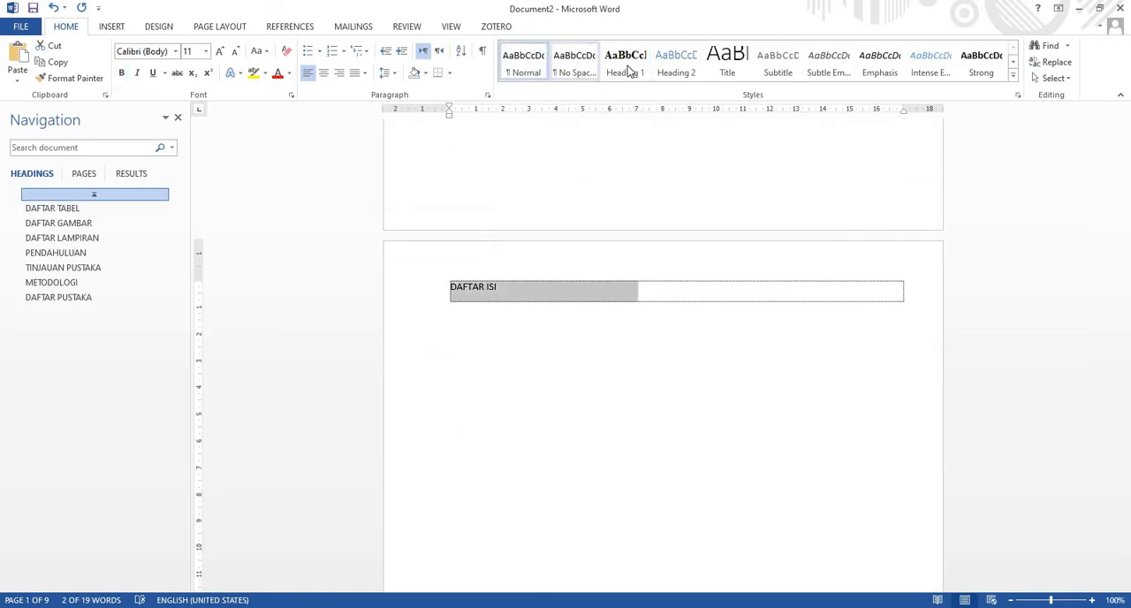
click(627, 66)
Try to number the headings from "PENDAHULUAN" with the "1 Heading 1, 1.1 Heading 2, 1.1.1 Heading 3" multilevel list
scroll(697, 294, up, 5)
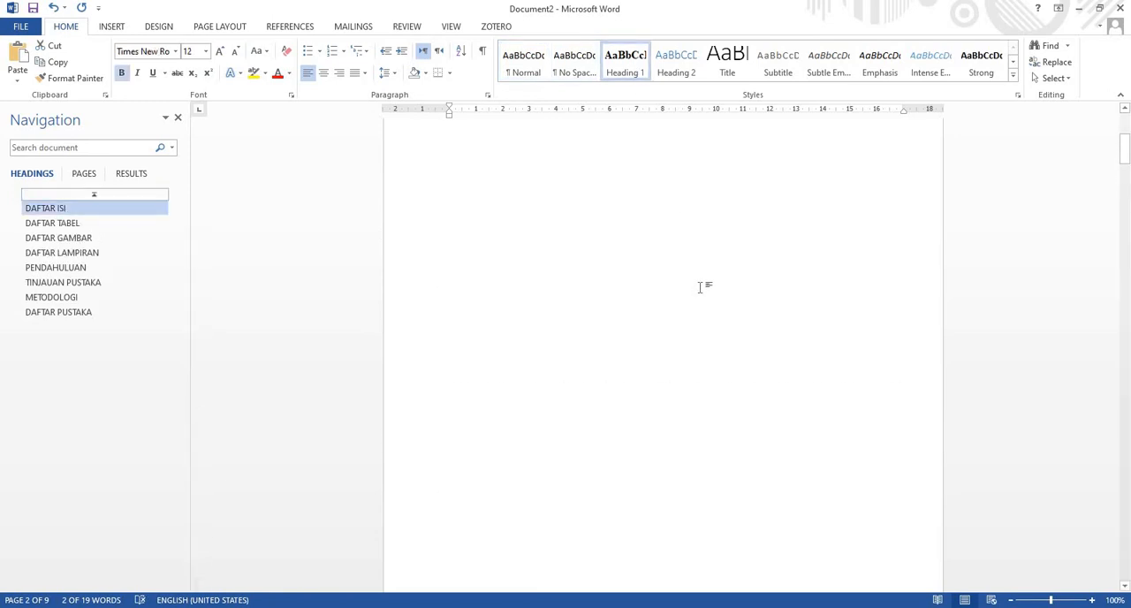
scroll(757, 265, up, 3)
drag(1124, 132, 1127, 378)
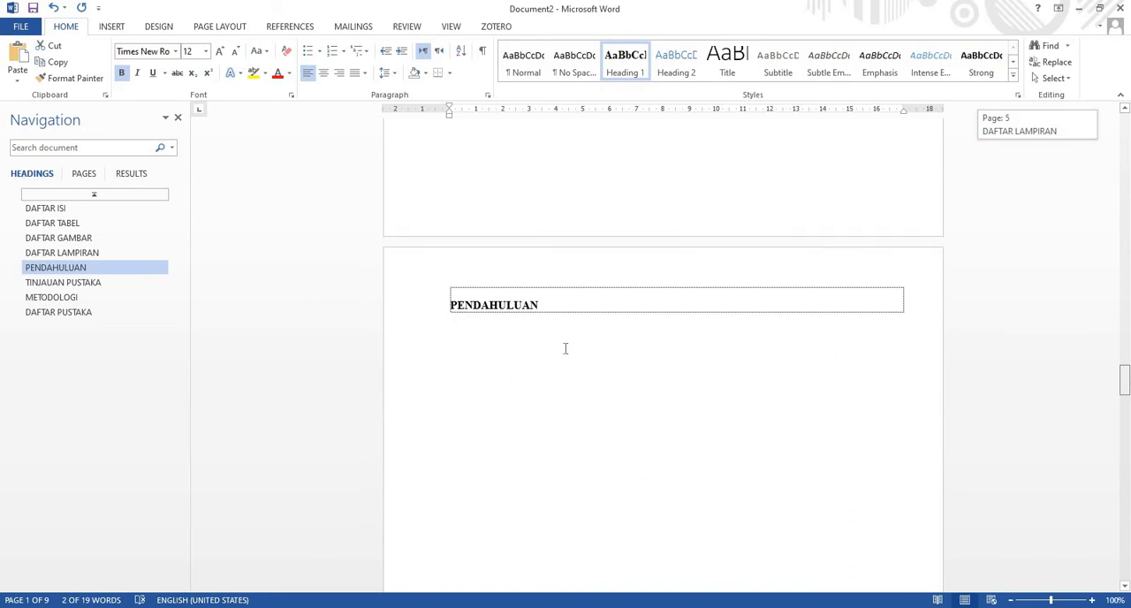
click(567, 306)
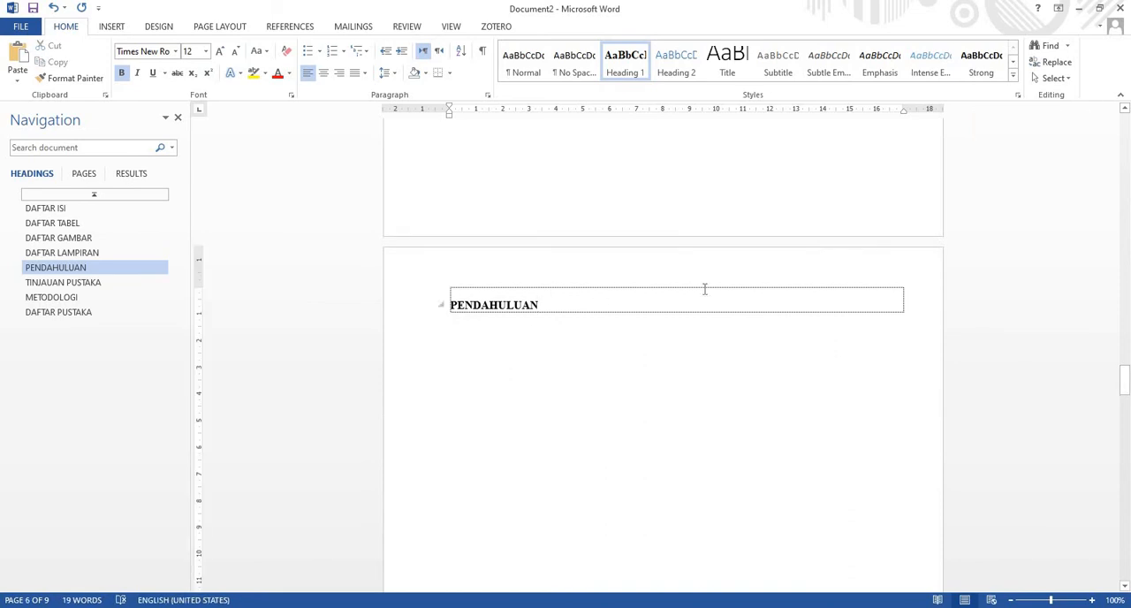
click(360, 51)
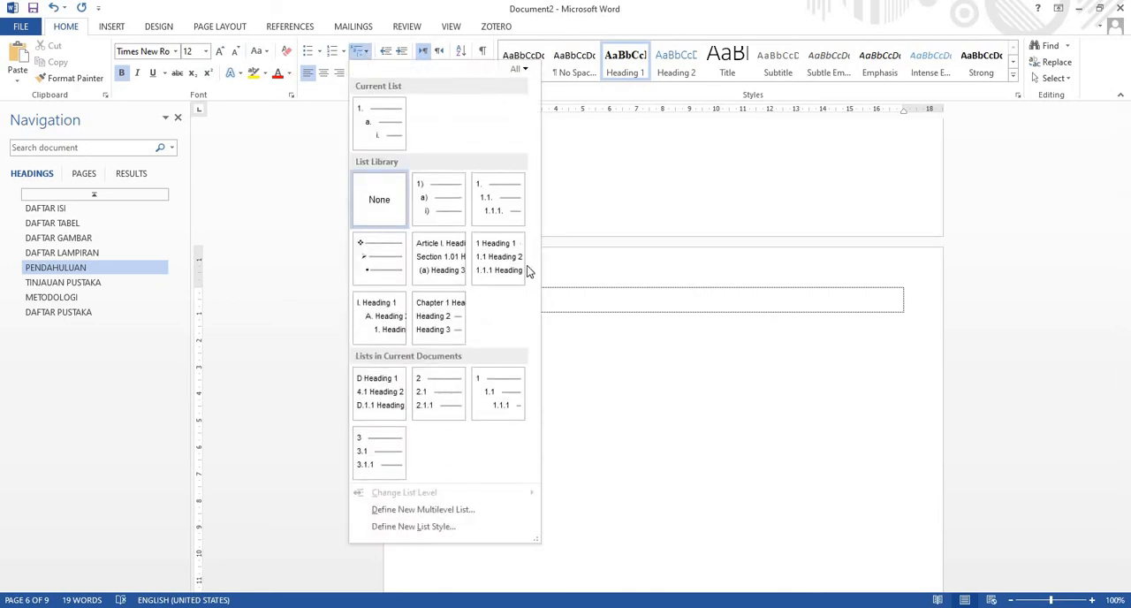
mouse_move(515, 267)
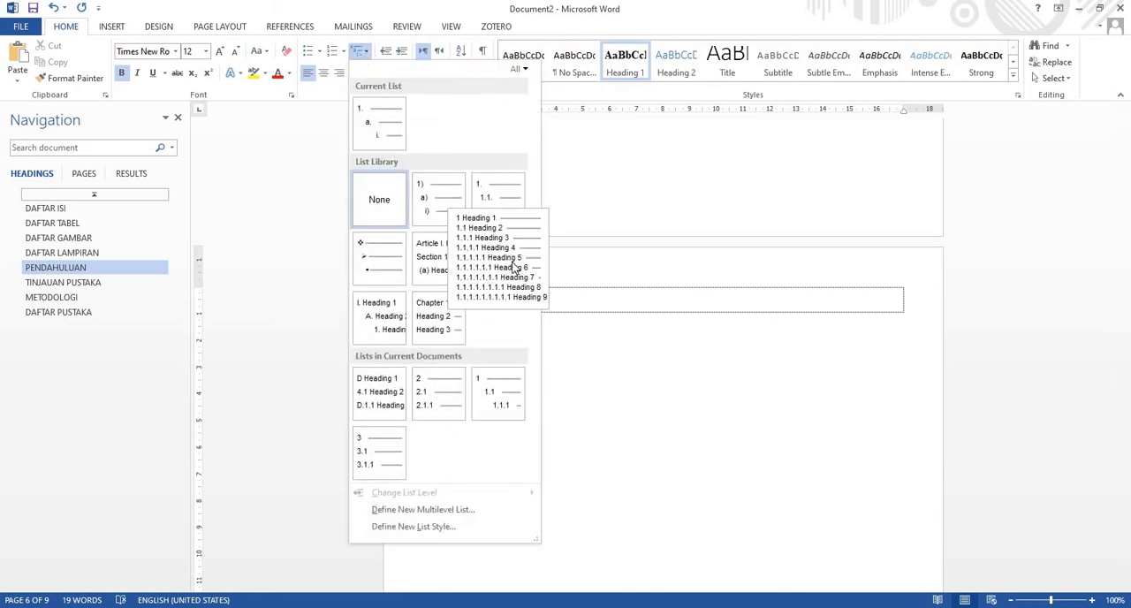
click(515, 267)
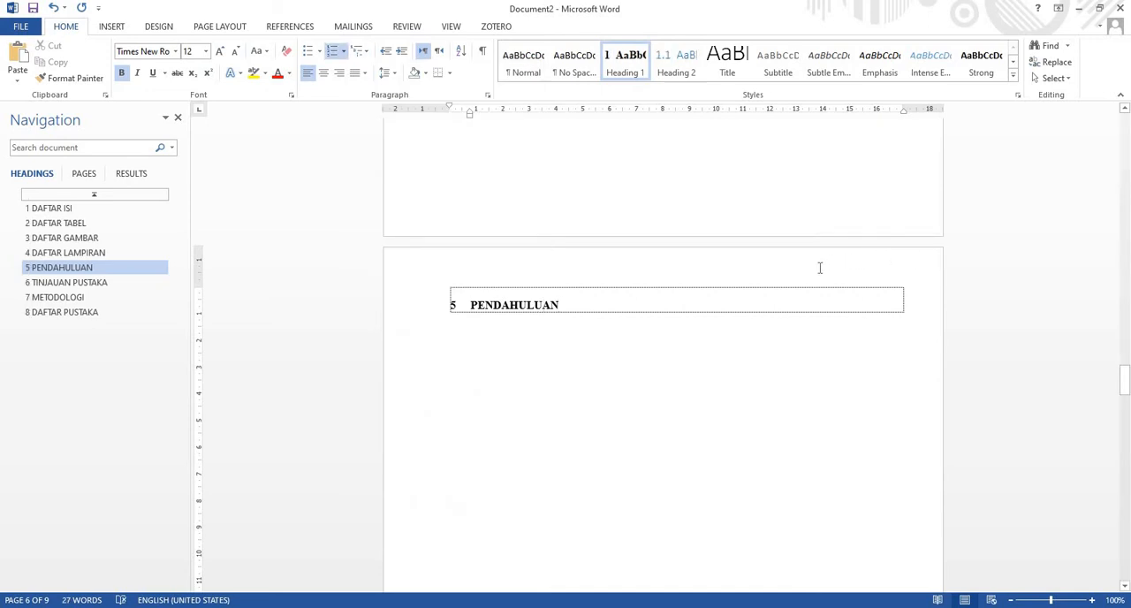
Check the numbering on the preceding headings and undo the multilevel list
scroll(811, 265, up, 5)
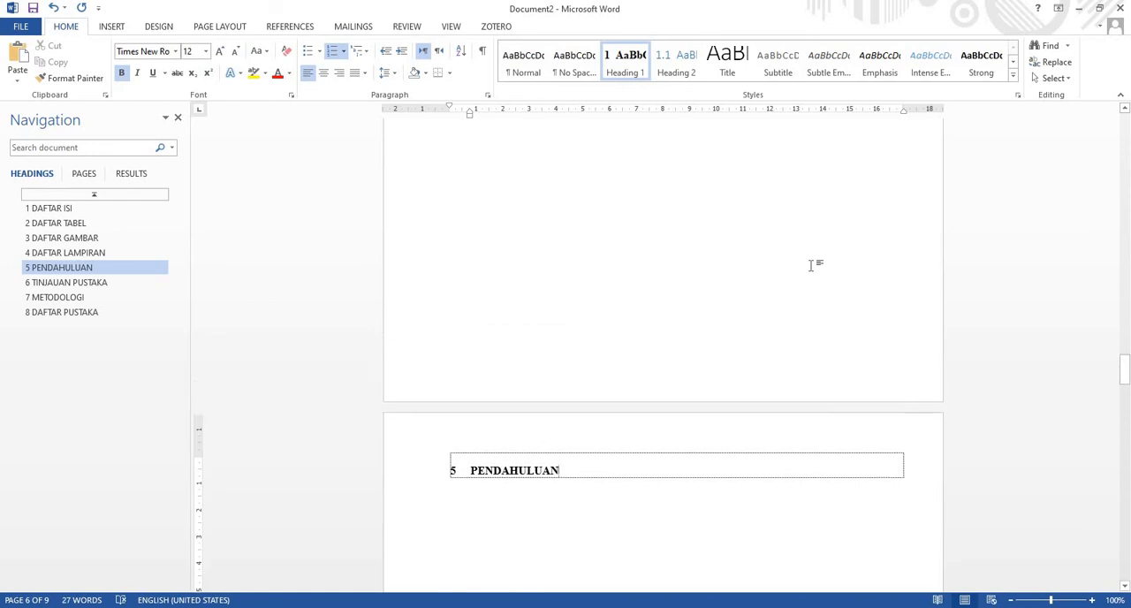
scroll(811, 265, up, 10)
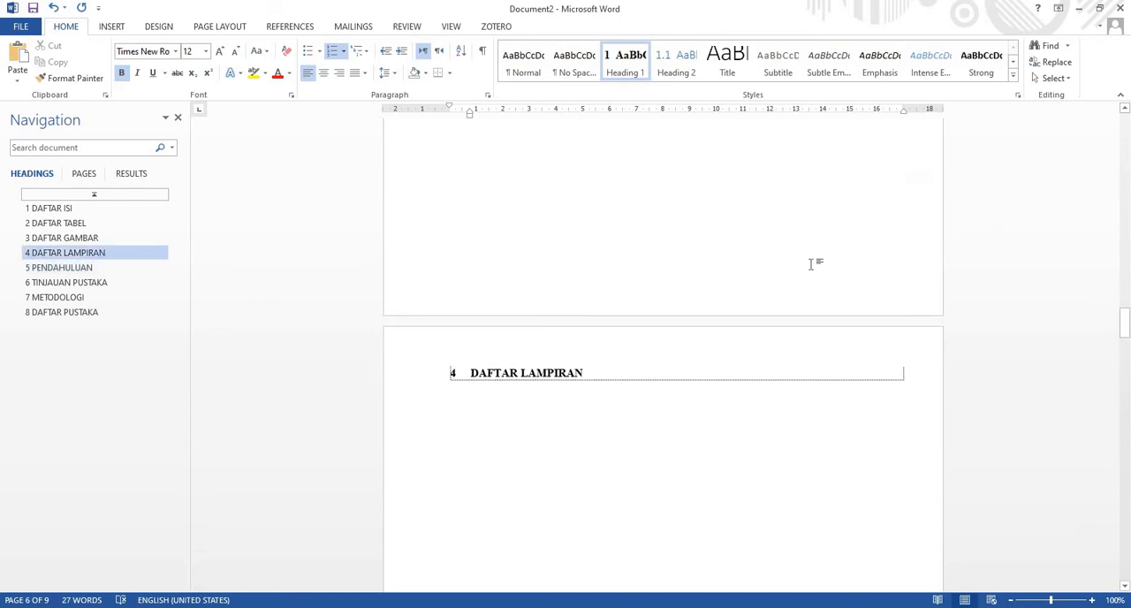
scroll(812, 264, down, 3)
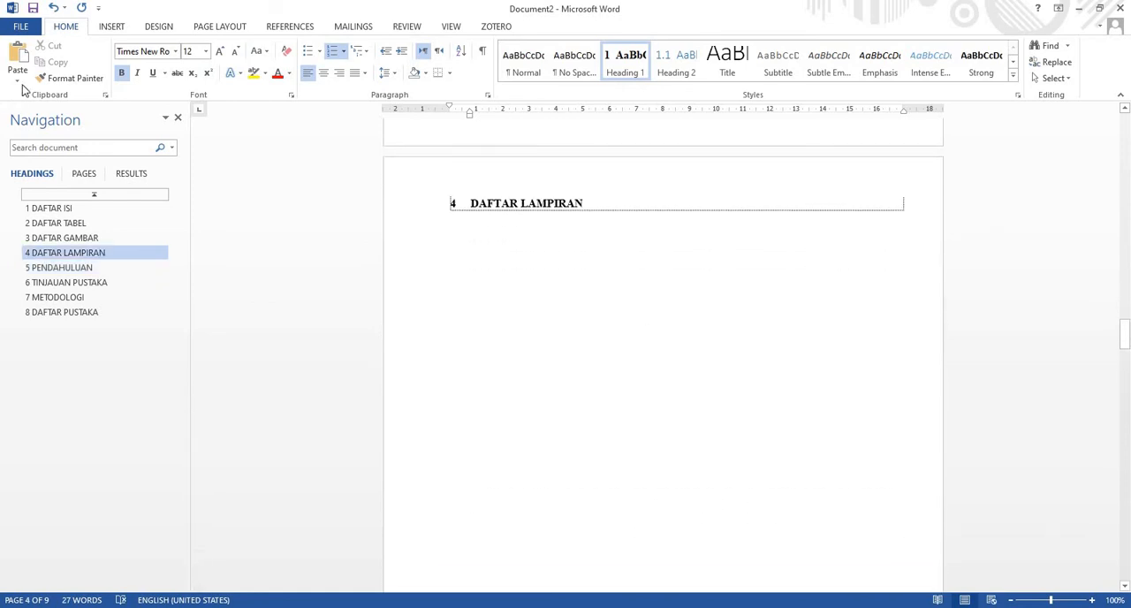
click(53, 8)
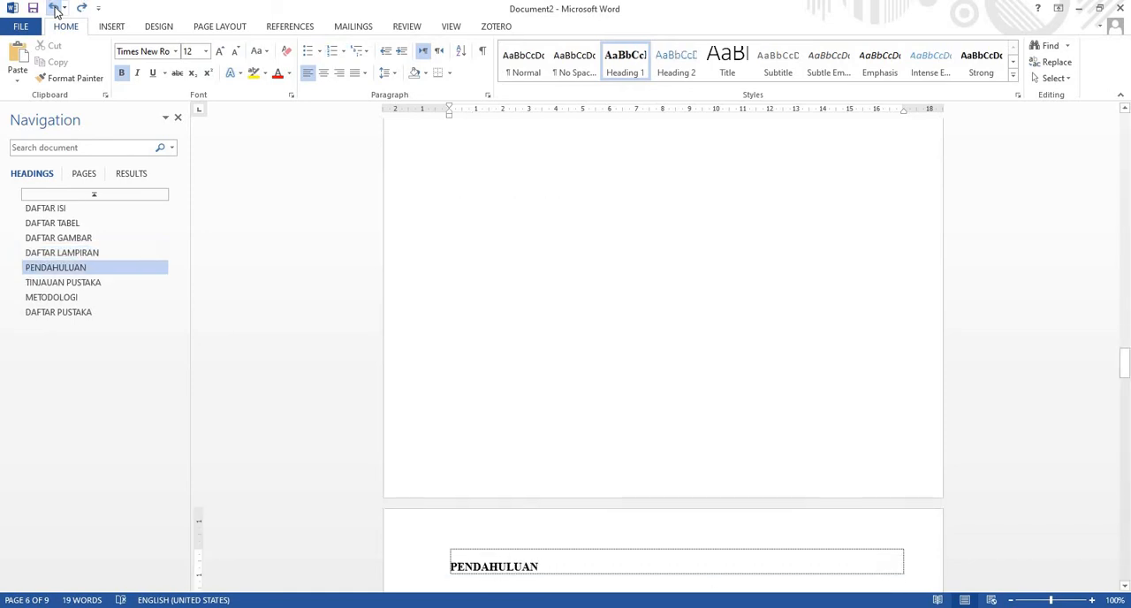
scroll(371, 274, up, 2)
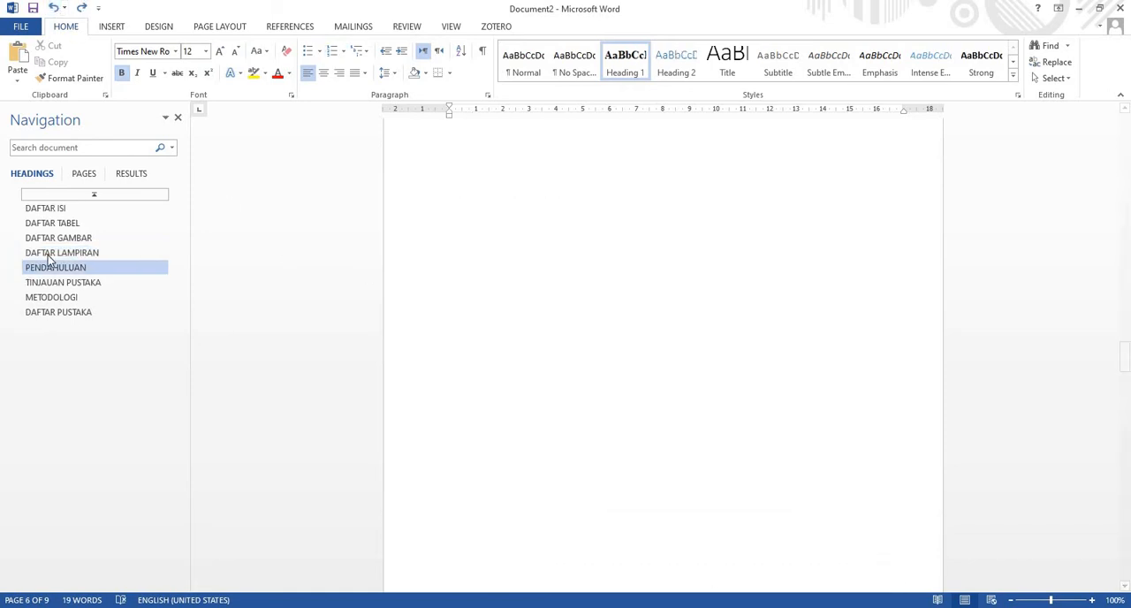
Return the "DAFTAR LAMPIRAN" and "DAFTAR GAMBAR" titles to the Normal style
click(53, 253)
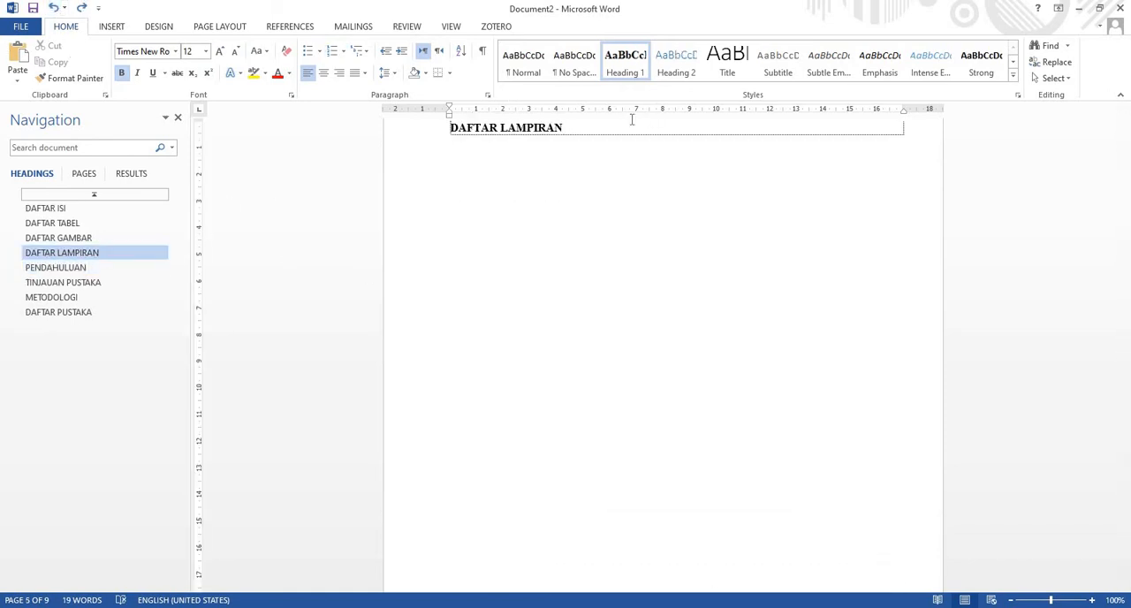
drag(564, 128, 397, 131)
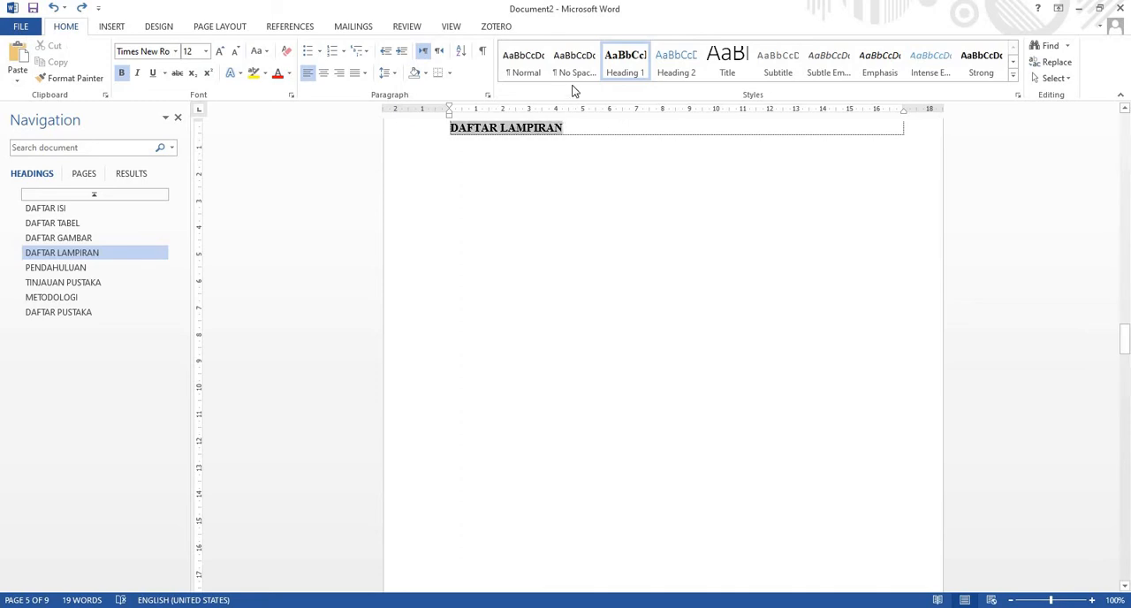
right_click(621, 73)
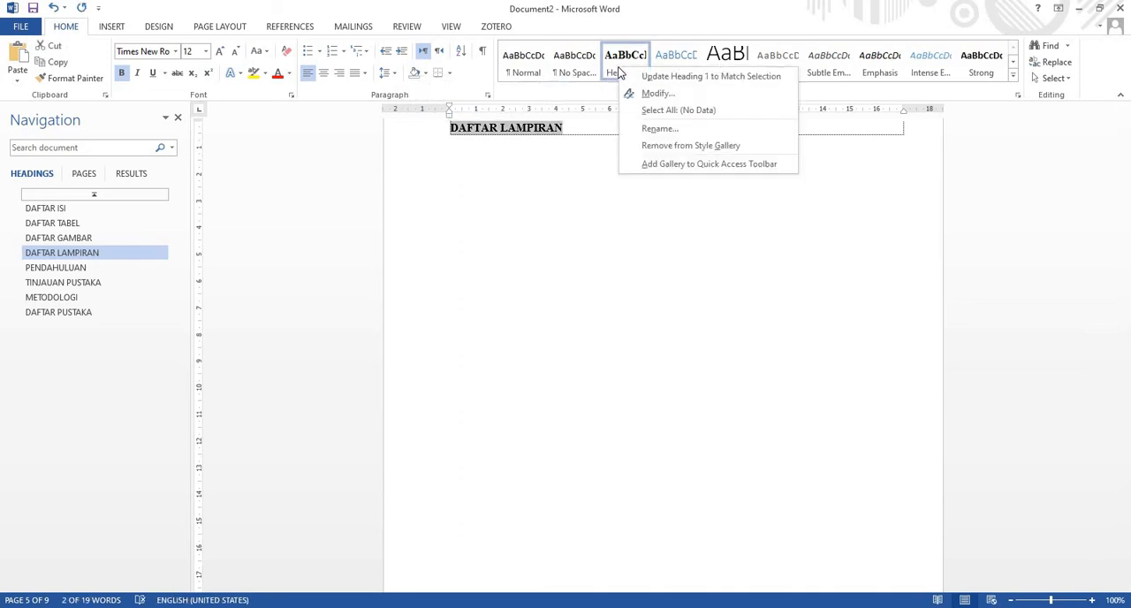
click(532, 67)
click(532, 67)
scroll(562, 179, up, 8)
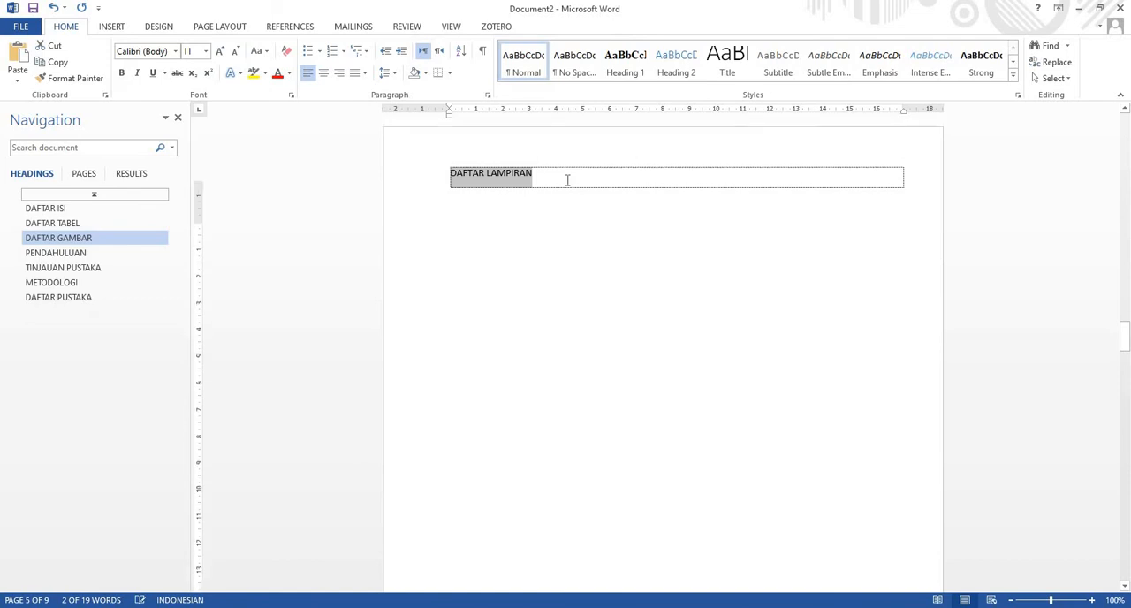
scroll(559, 185, up, 10)
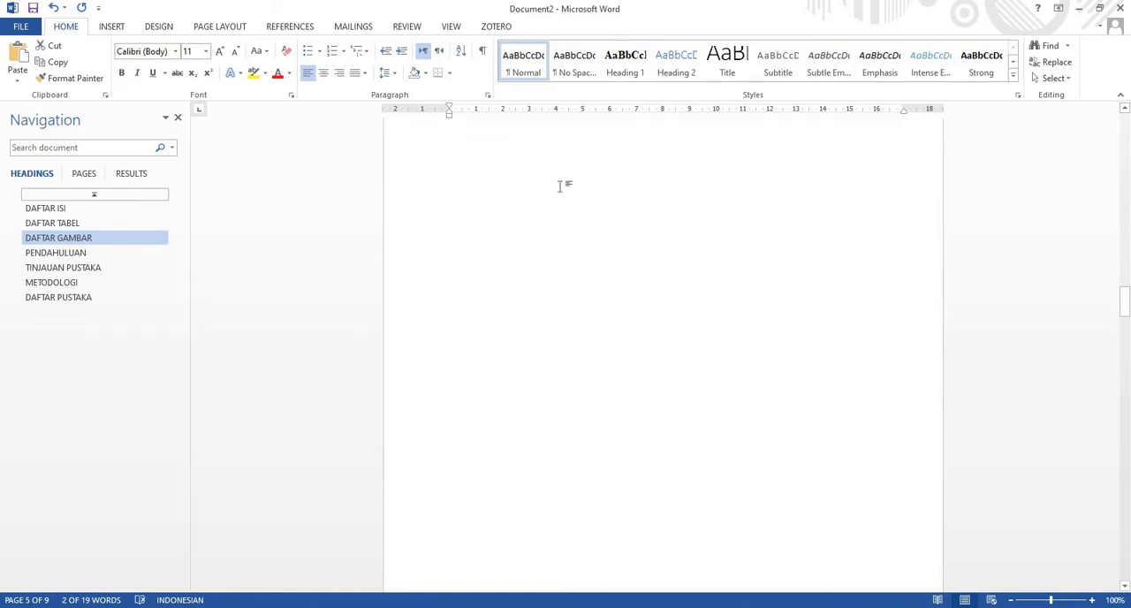
click(521, 60)
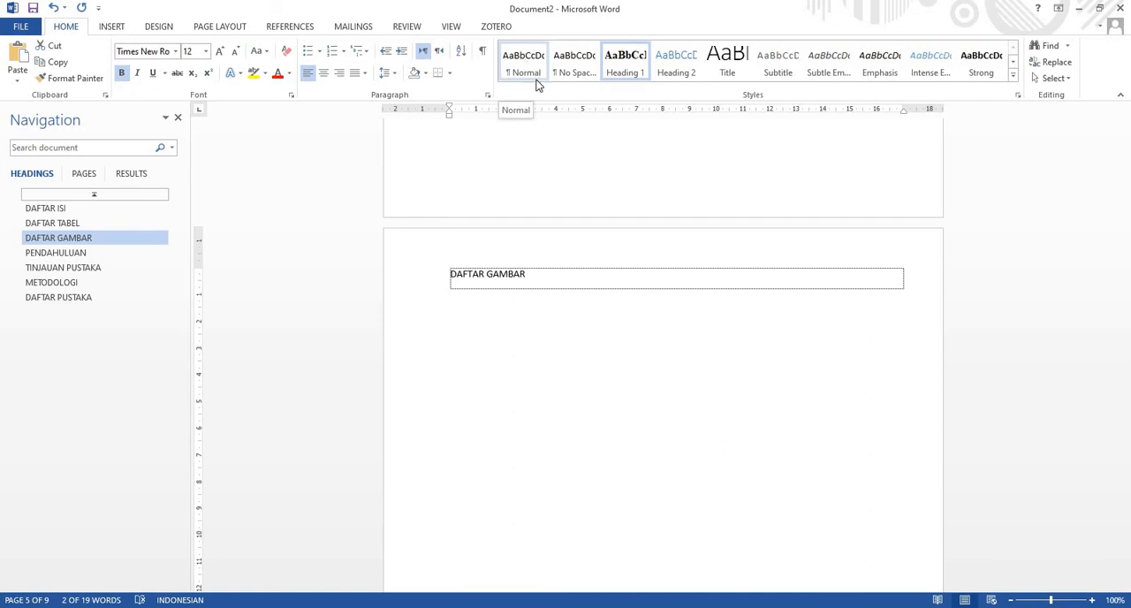
Return the "DAFTAR ISI" and "DAFTAR TABEL" titles to the Normal style
scroll(549, 241, up, 3)
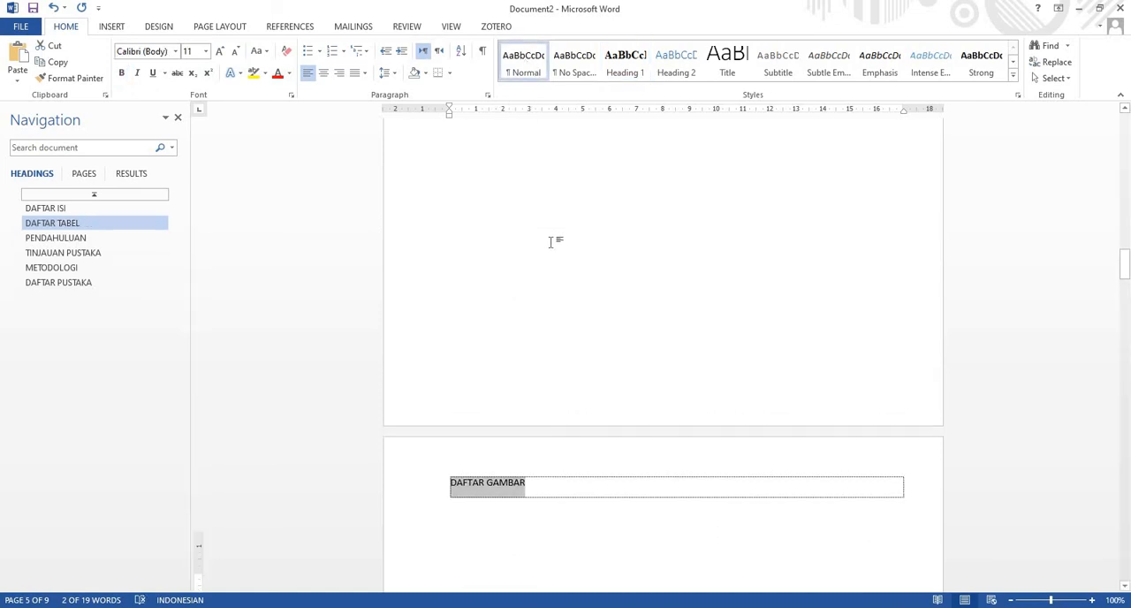
click(36, 208)
click(358, 129)
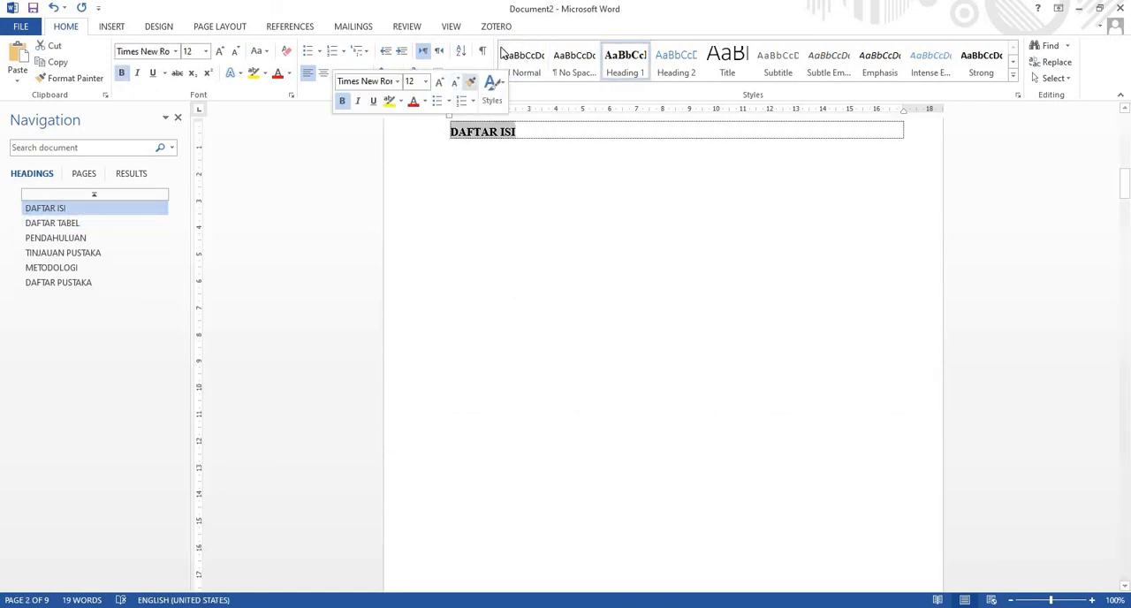
click(523, 60)
click(79, 211)
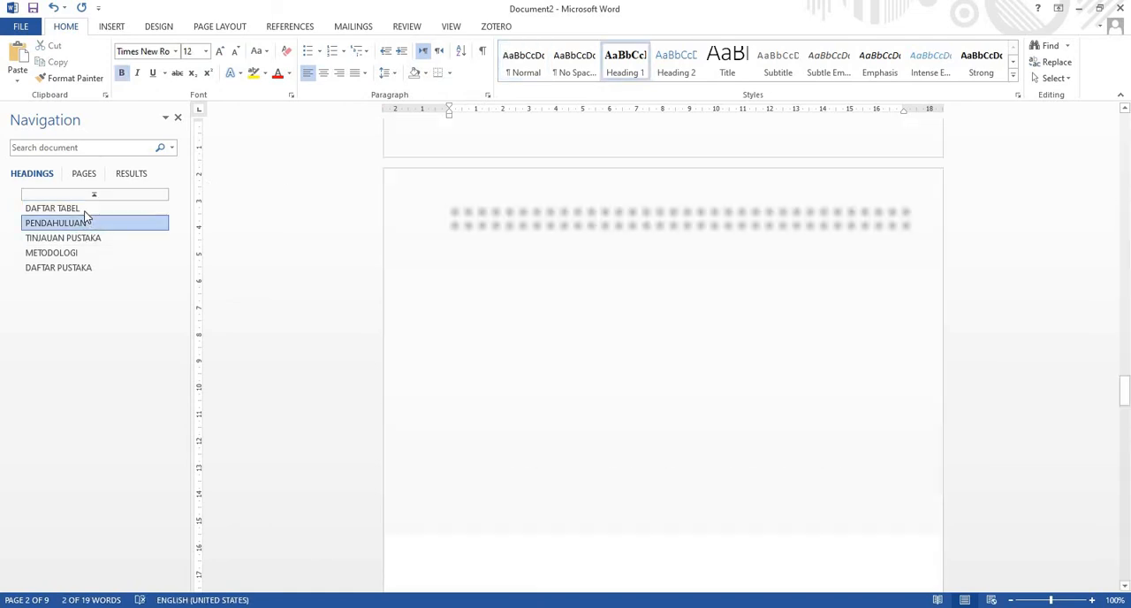
triple_click(530, 128)
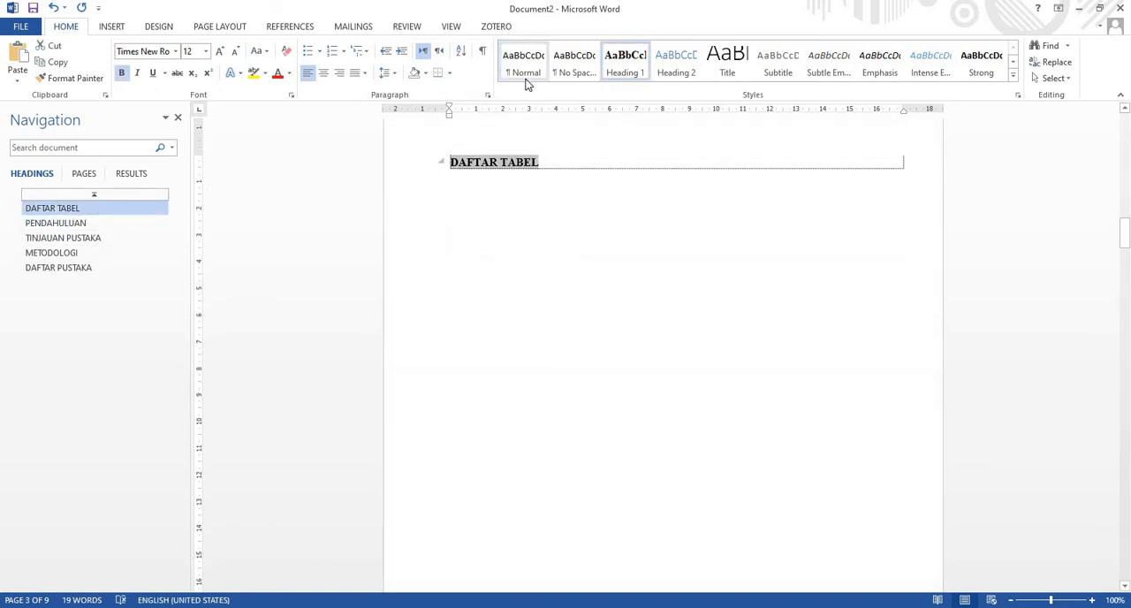
click(523, 60)
Number the headings from "PENDAHULUAN" with the "1 Heading 1, 1.1 Heading 2, 1.1.1 Heading 3" multilevel list
click(71, 209)
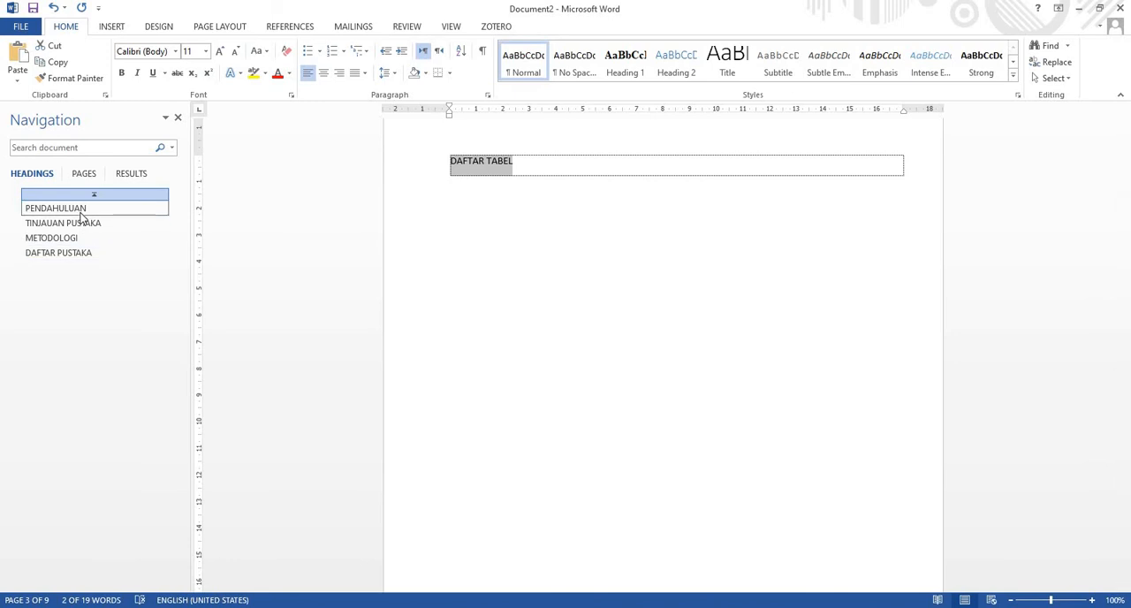
scroll(558, 265, up, 1)
click(549, 199)
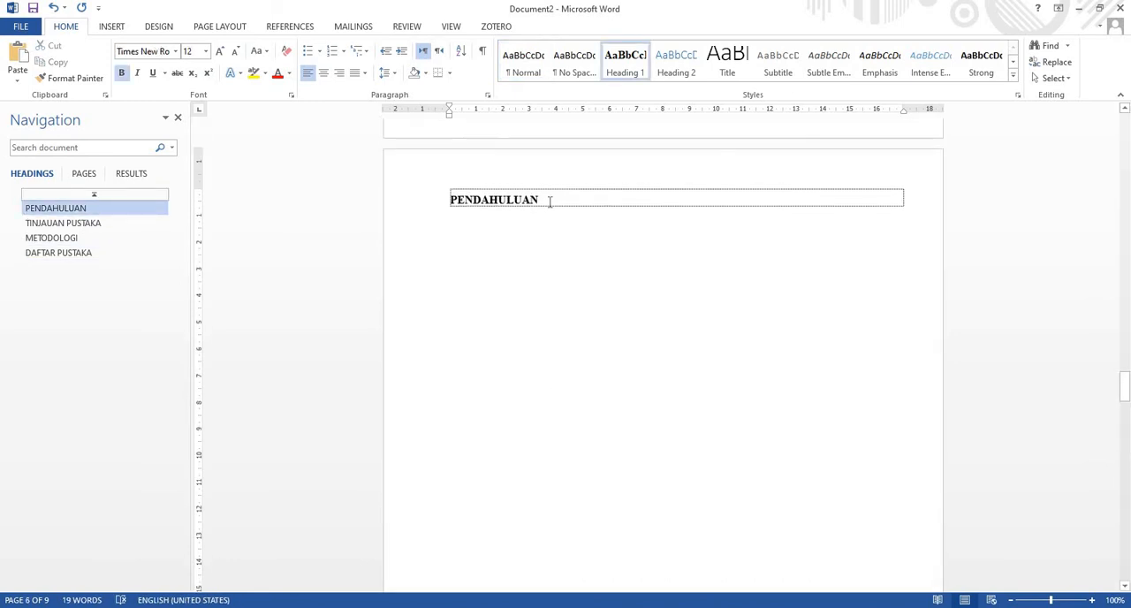
click(360, 50)
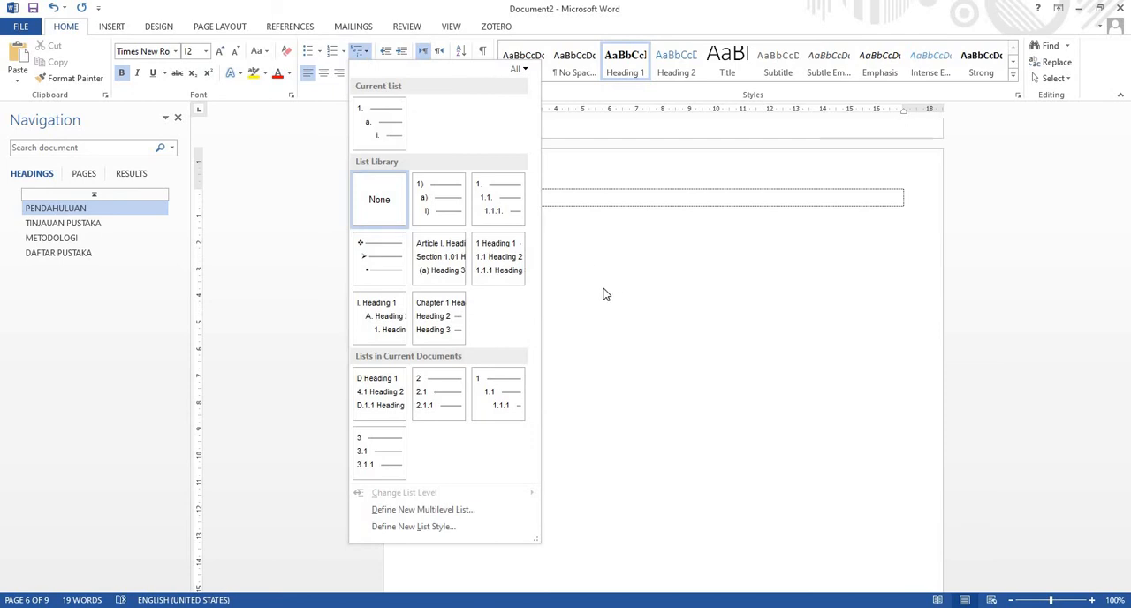
mouse_move(493, 269)
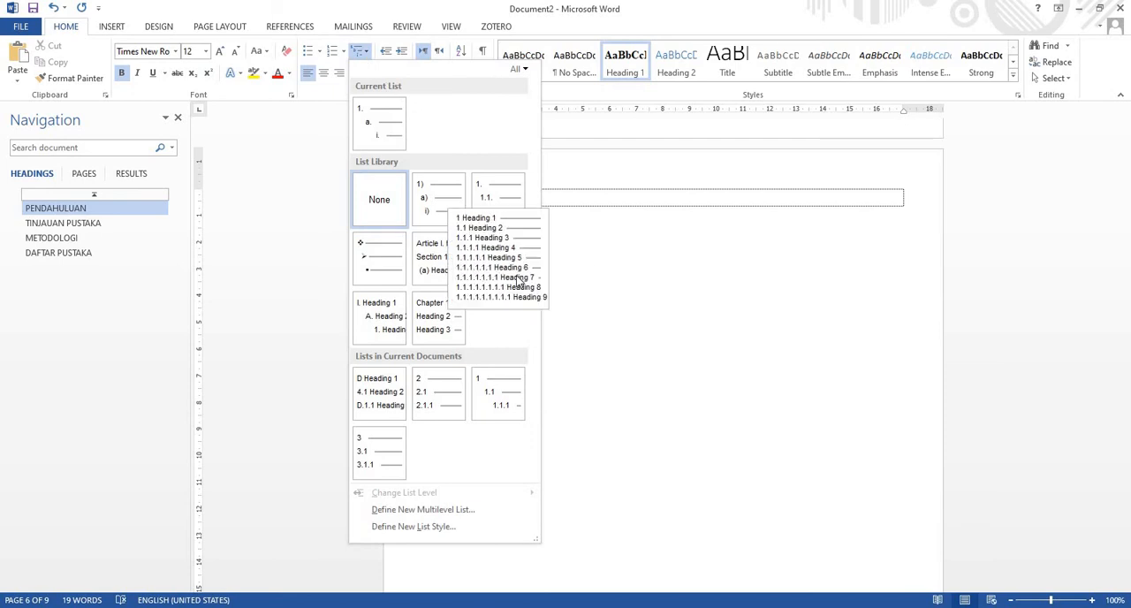
click(519, 281)
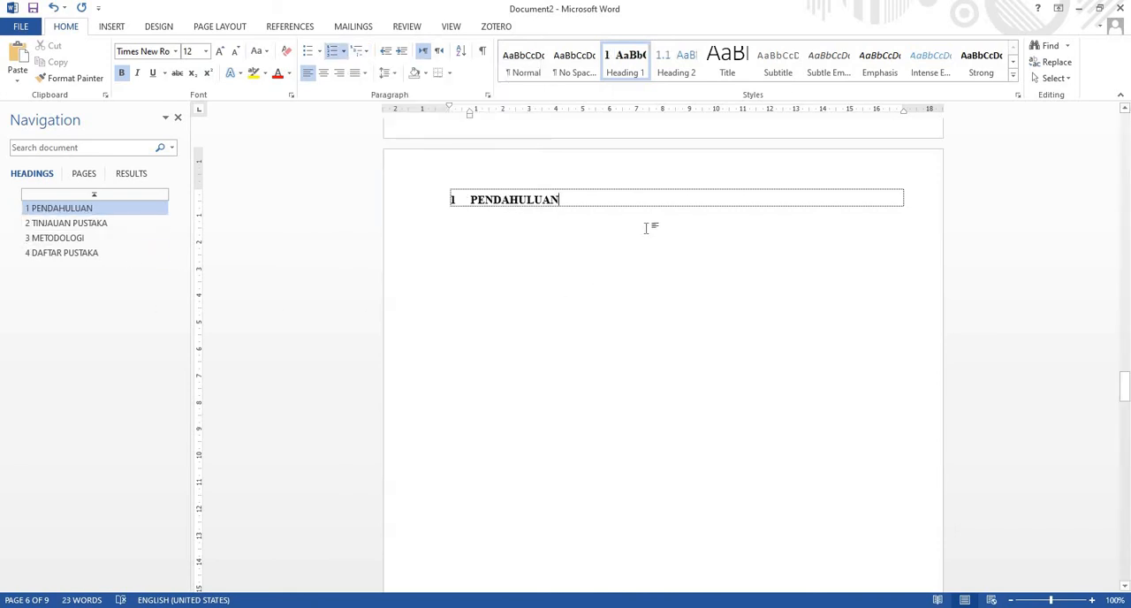
Define a new multilevel list whose level 1 uses I, II, III numbering preceded by the word "BAB"
click(365, 53)
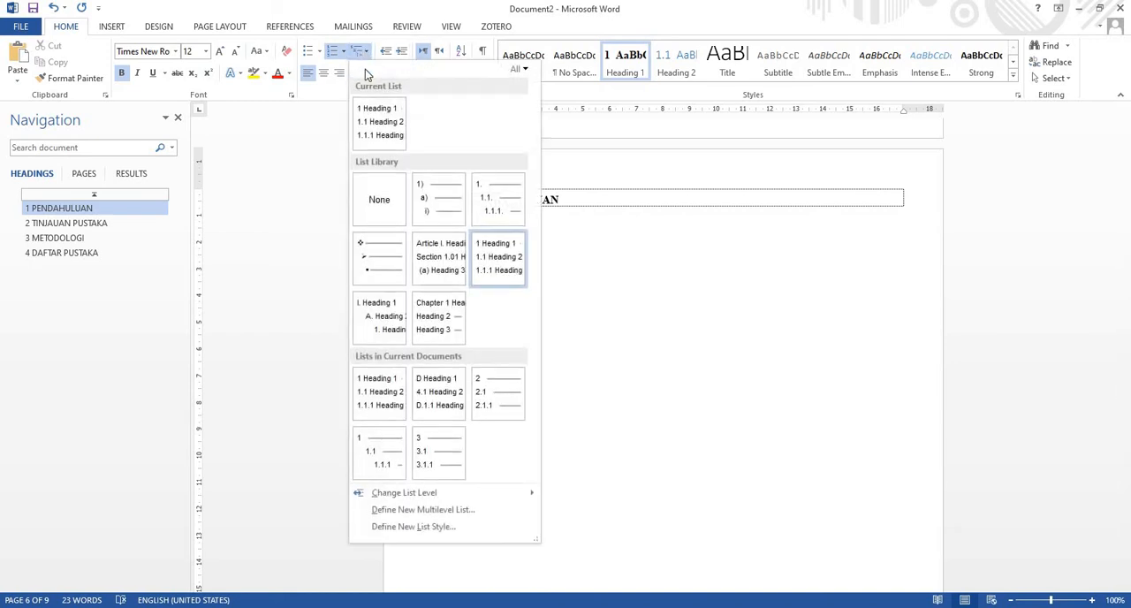
click(482, 511)
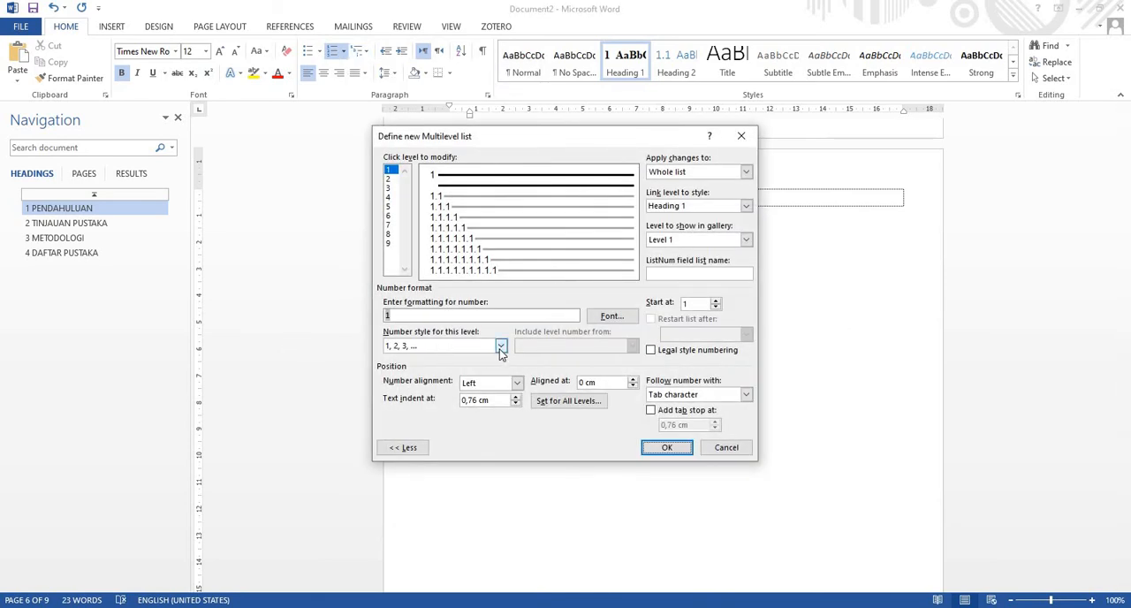
click(499, 347)
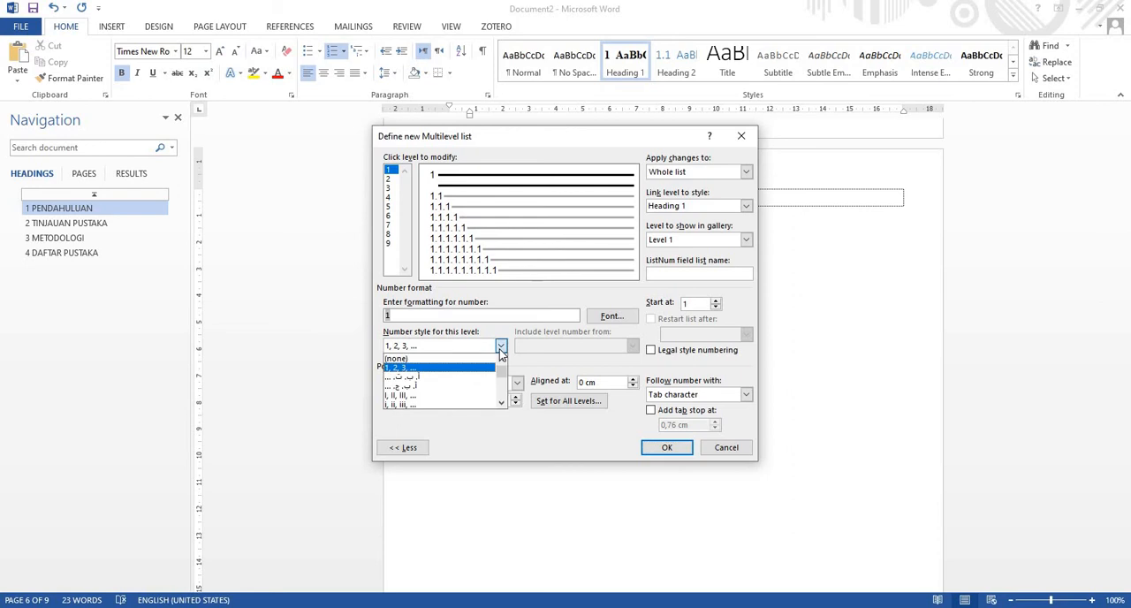
click(482, 398)
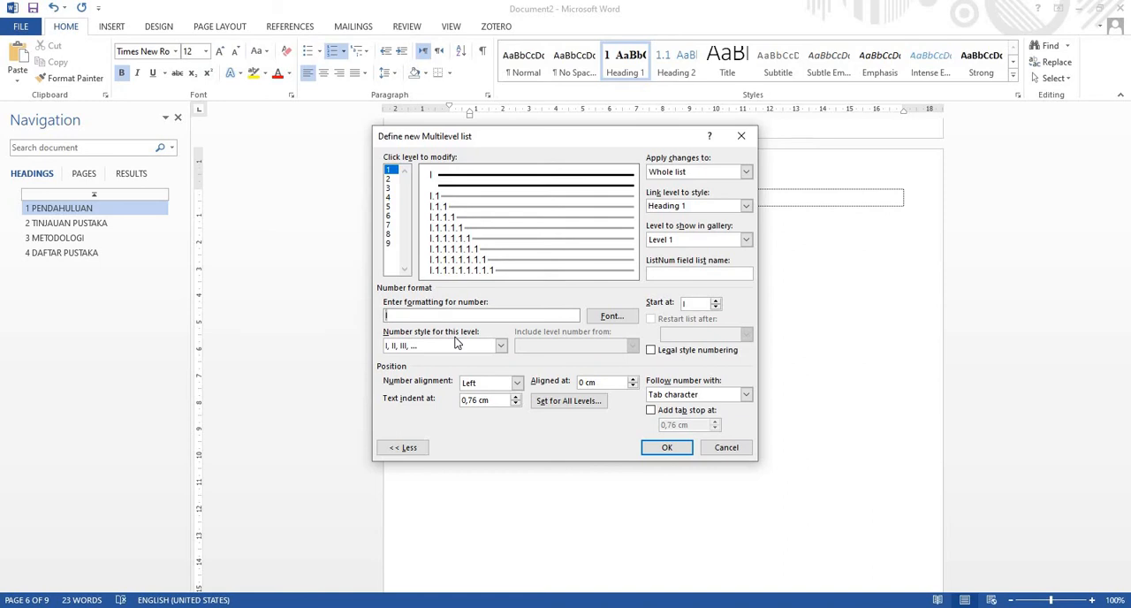
text(bab)
key(BackSpace)
key(BackSpace)
key(BackSpace)
text(BAB)
click(667, 448)
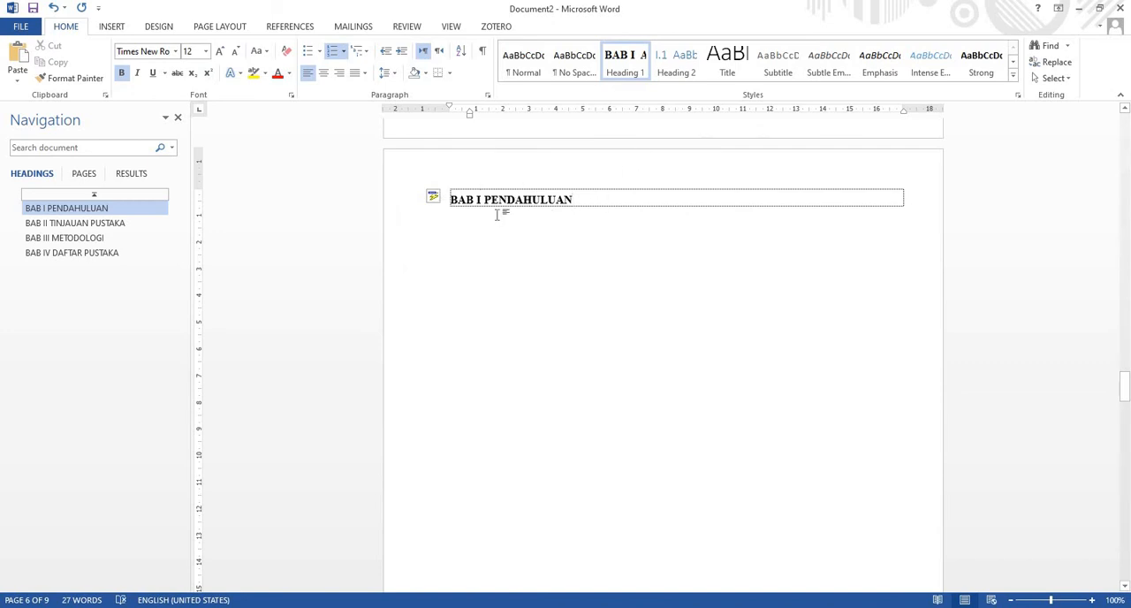
Modify the Heading 1 style to use double line spacing after comparing the single and 1.5 spacing options
right_click(621, 59)
click(654, 80)
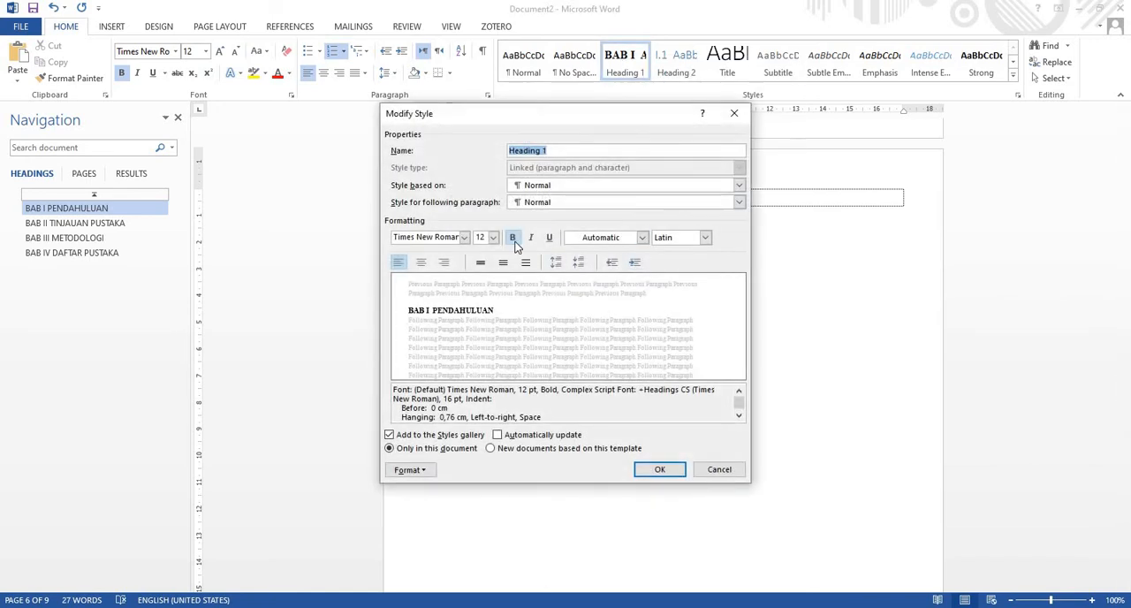
click(505, 260)
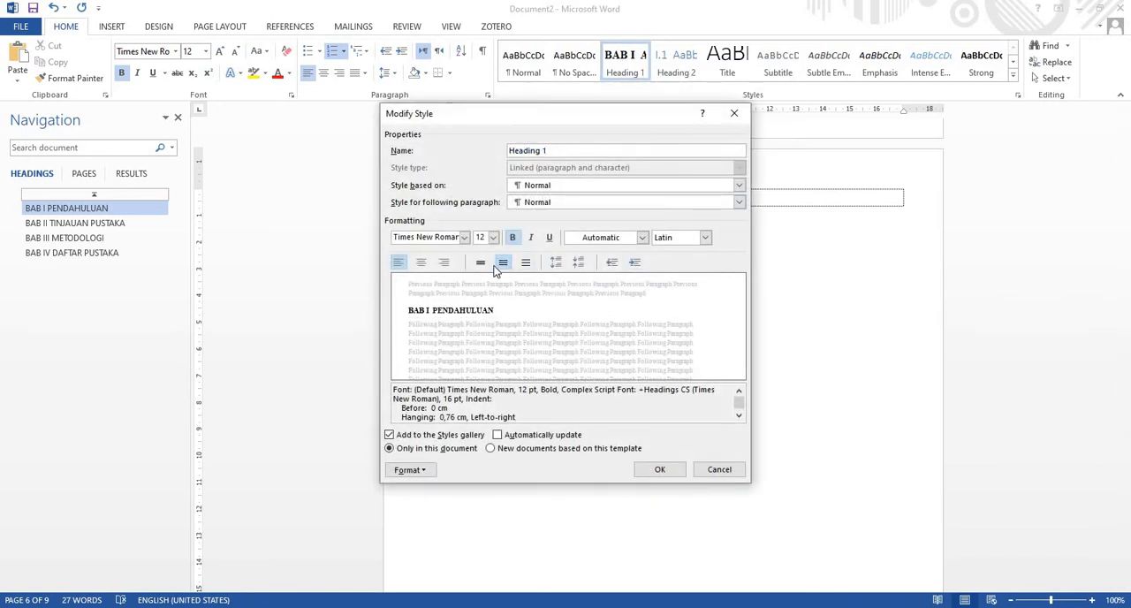
click(482, 264)
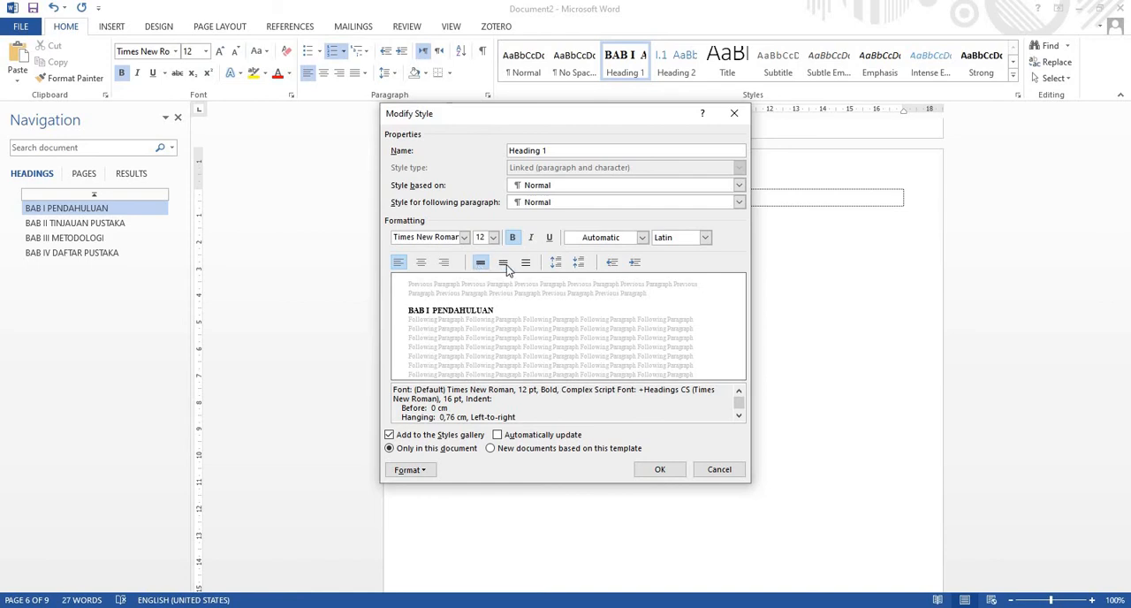
click(505, 263)
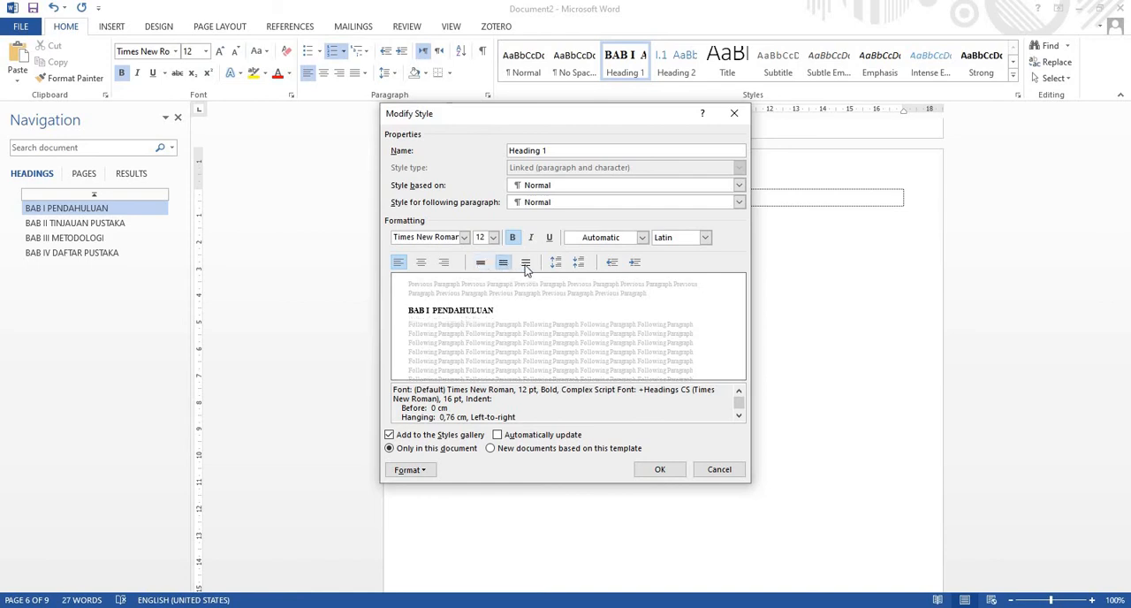
click(525, 264)
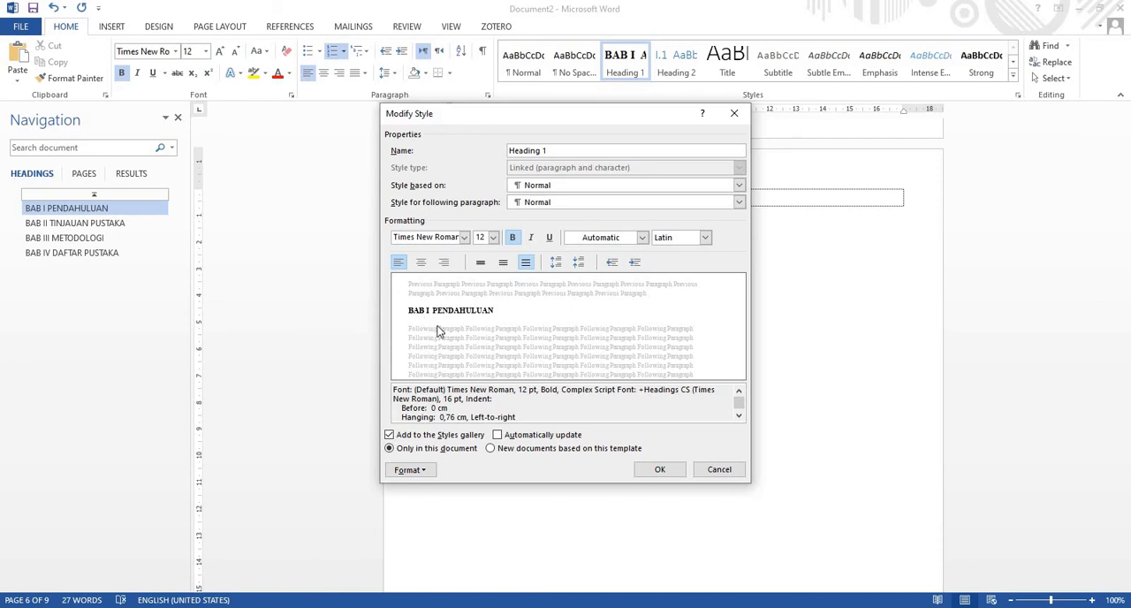
click(485, 262)
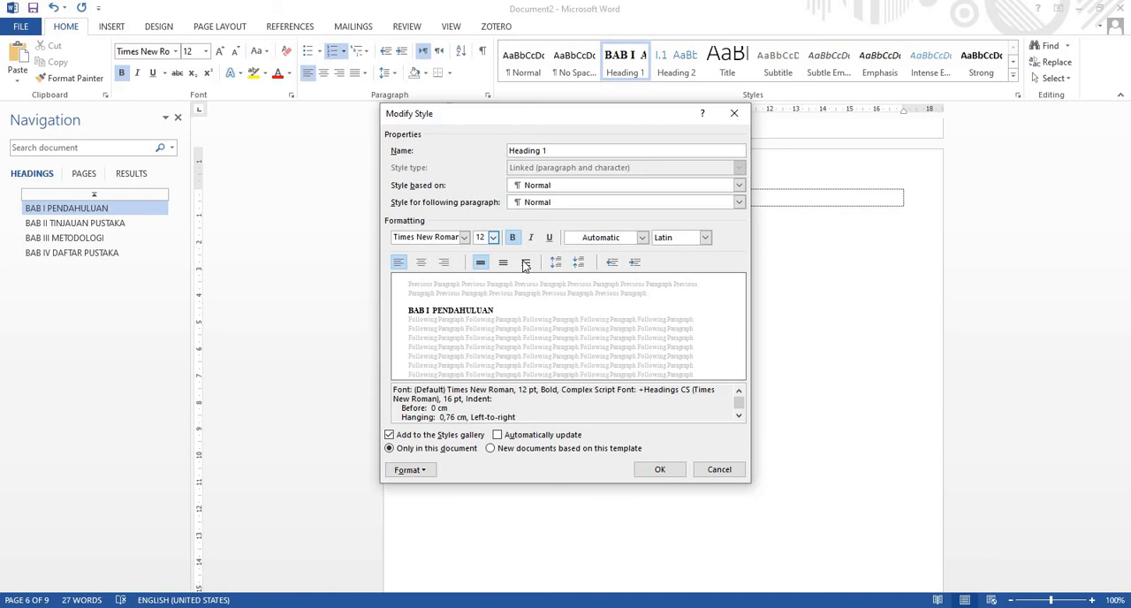
click(524, 262)
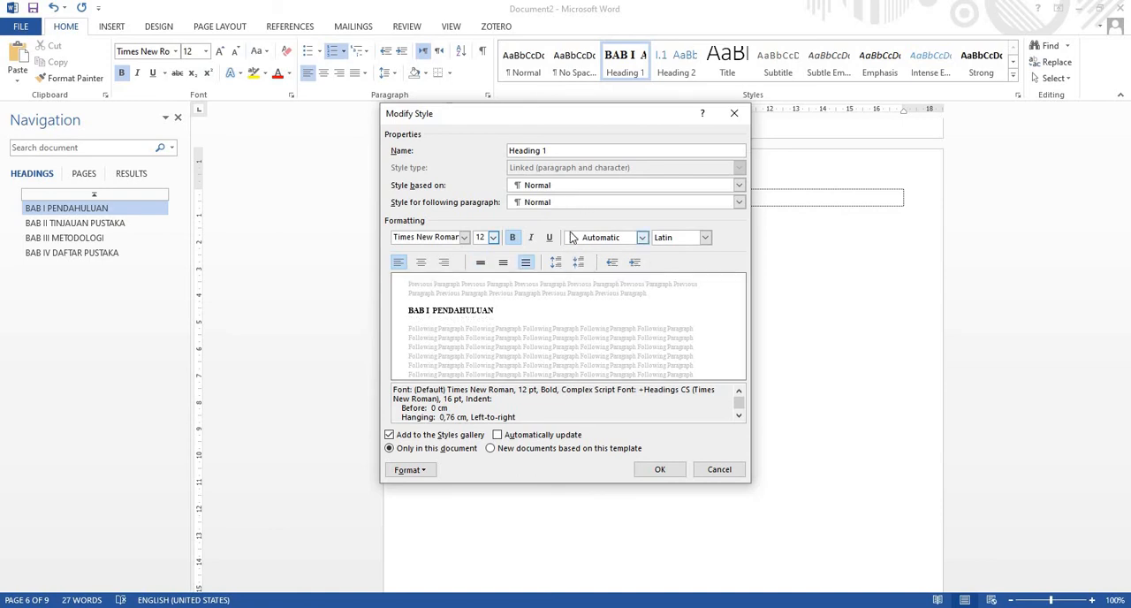
click(662, 470)
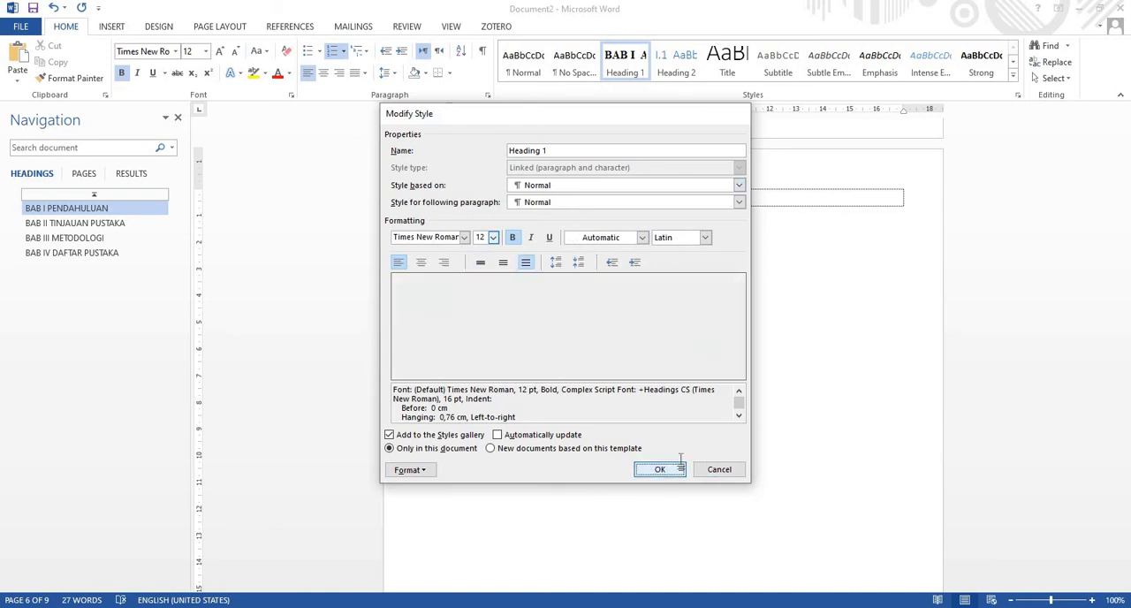
Modify the Heading 1 style to use centred alignment
right_click(625, 55)
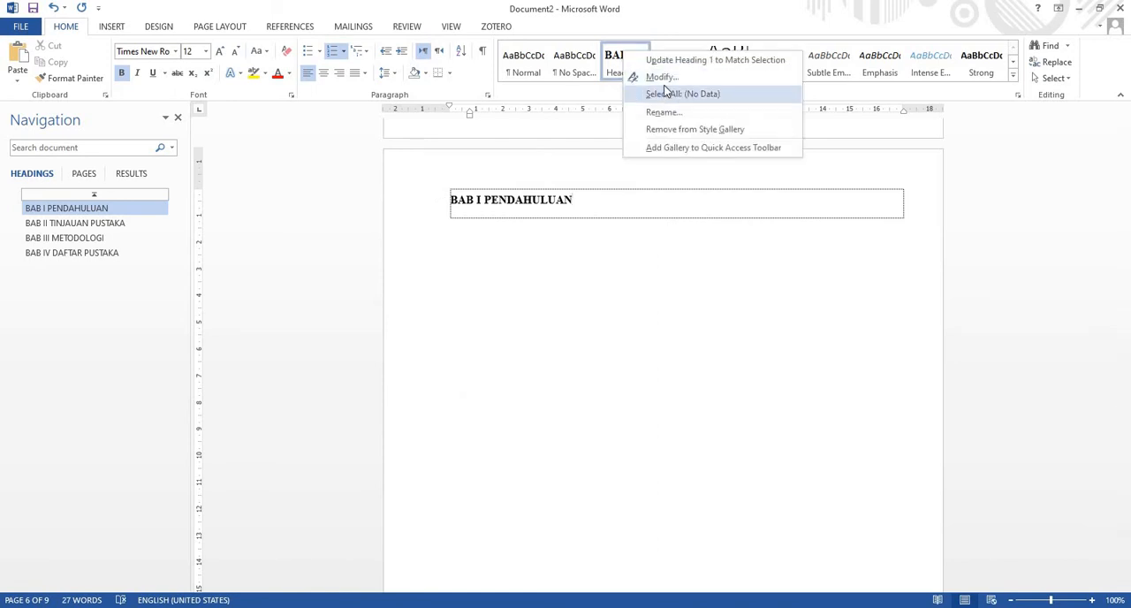
click(662, 77)
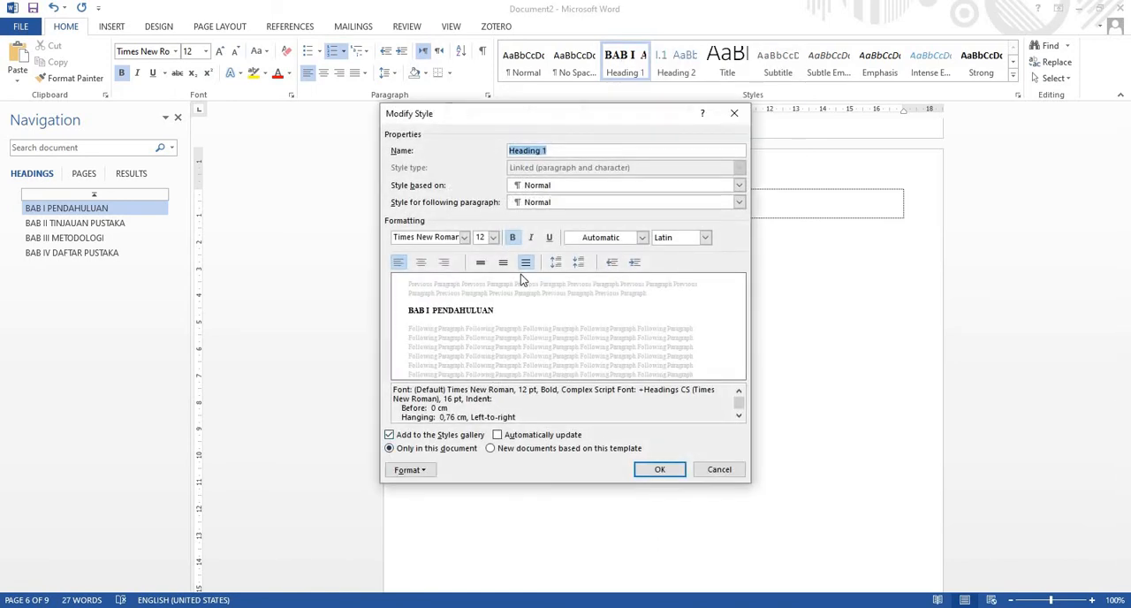
click(420, 262)
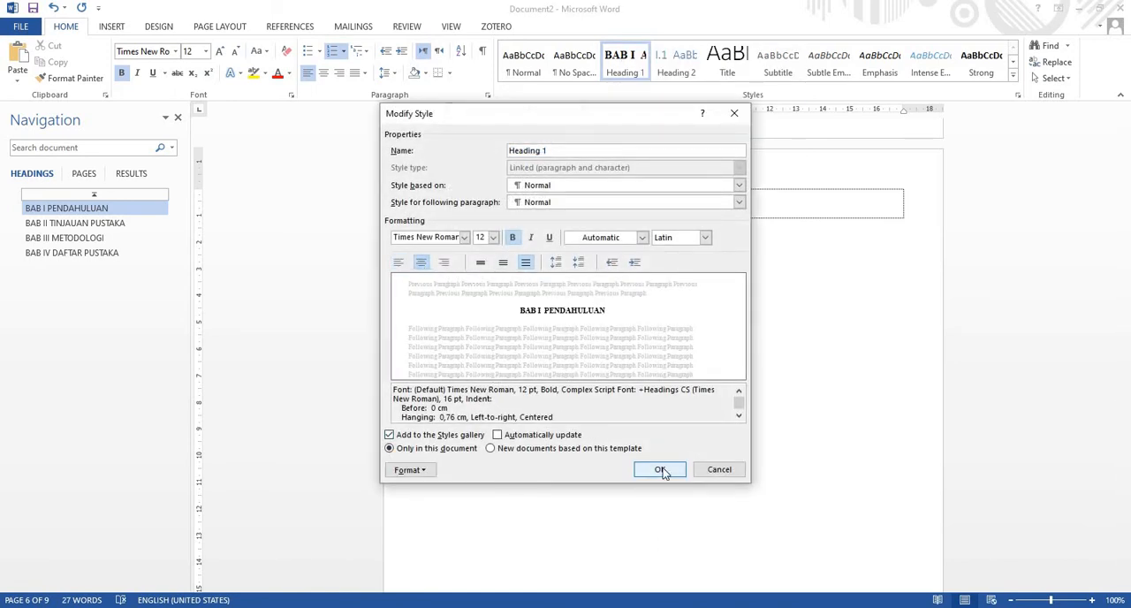
click(659, 469)
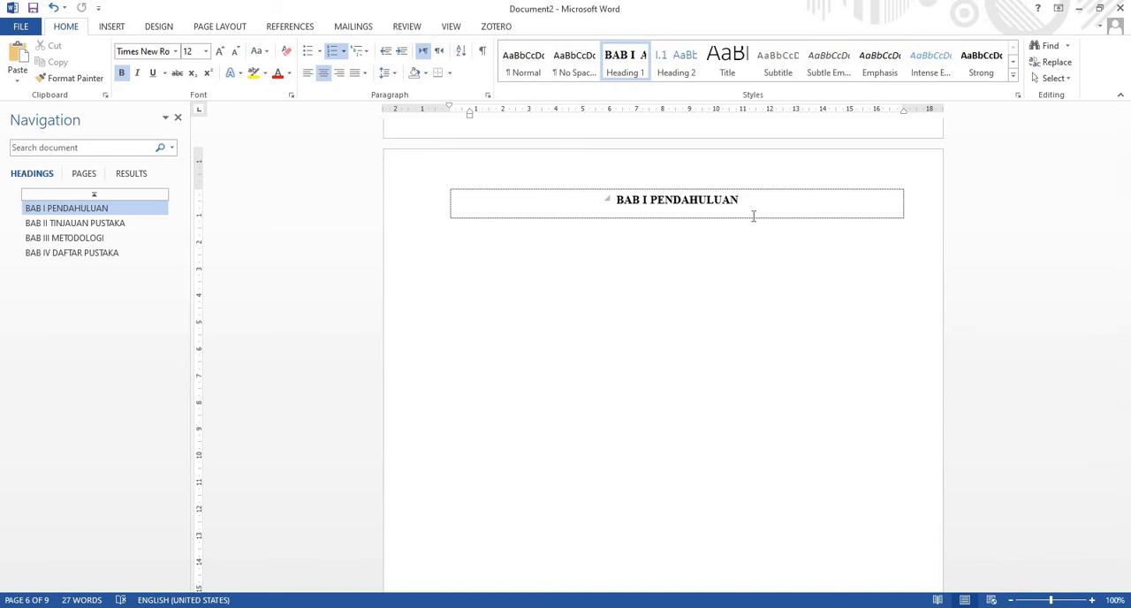
Insert line breaks after the "BAB I PENDAHULUAN" heading text and undo the extra numbered heading paragraph
key(shift+Return)
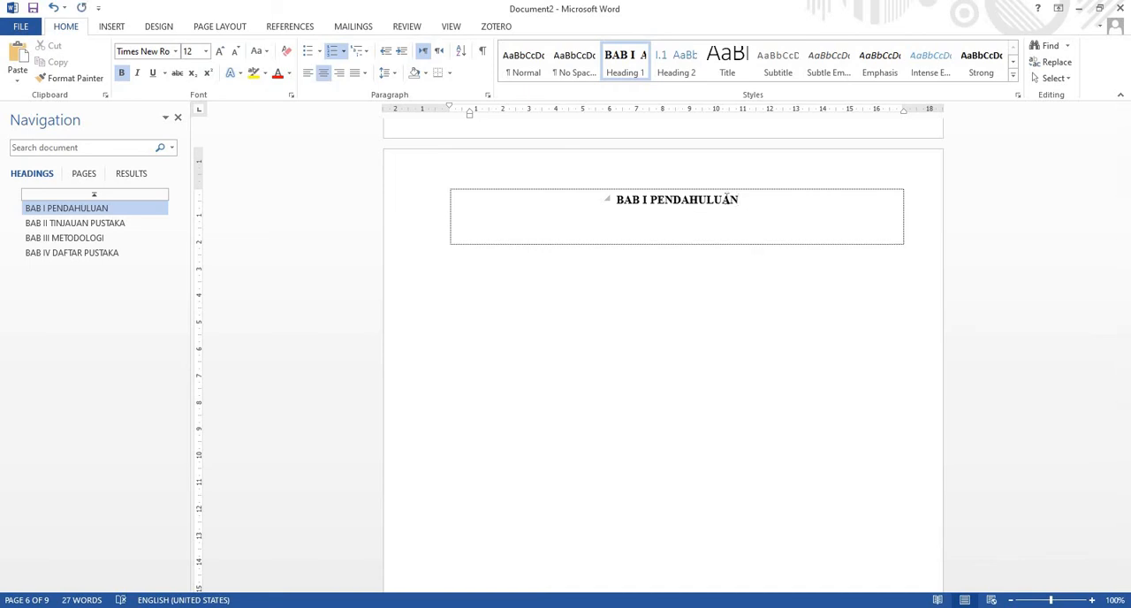
click(725, 197)
key(Return)
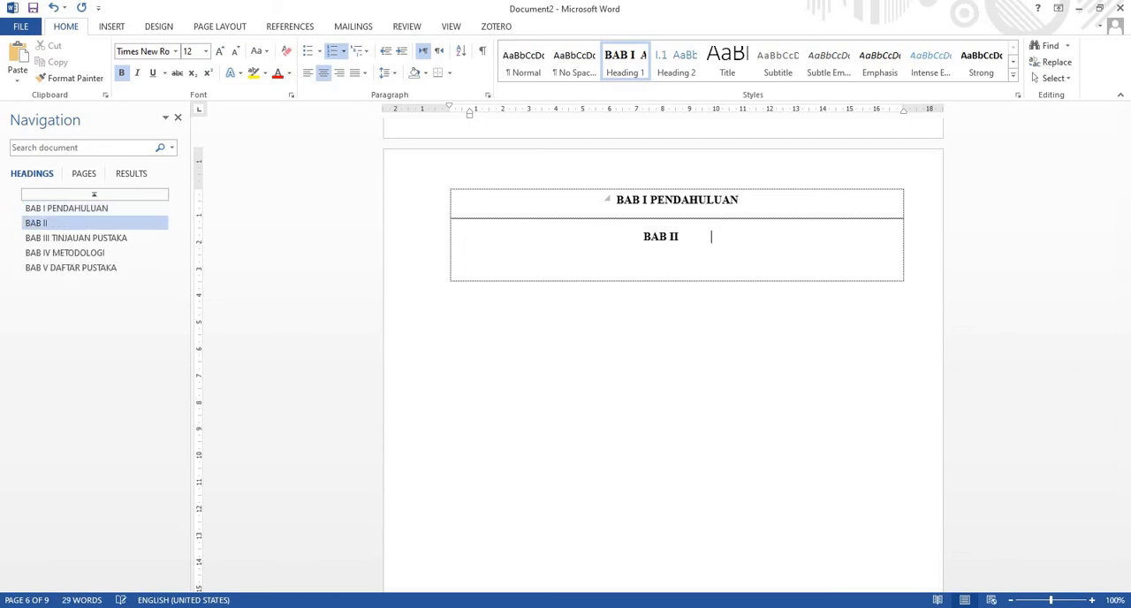
click(53, 7)
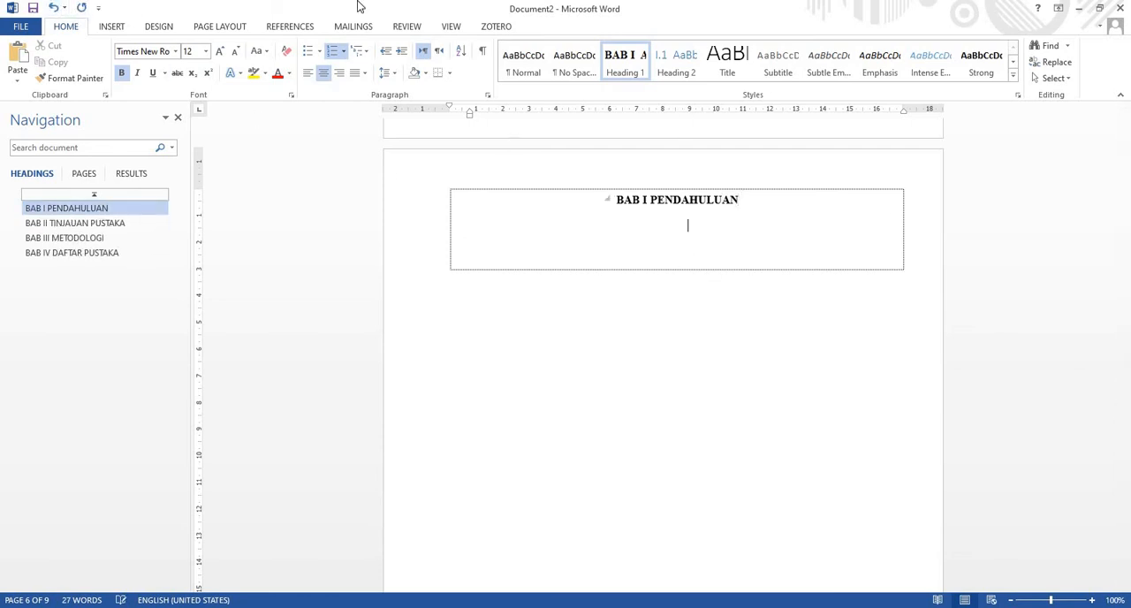
Undo the trailing line break in the BAB I heading, then try a line break before PENDAHULUAN and undo it too
click(53, 7)
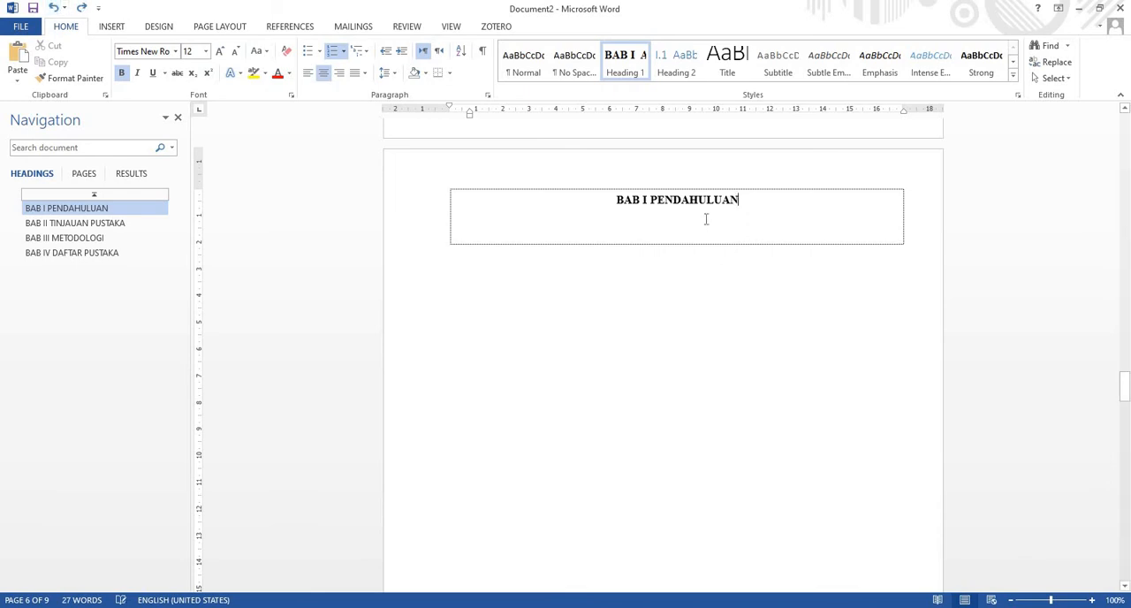
click(650, 200)
key(shift+Return)
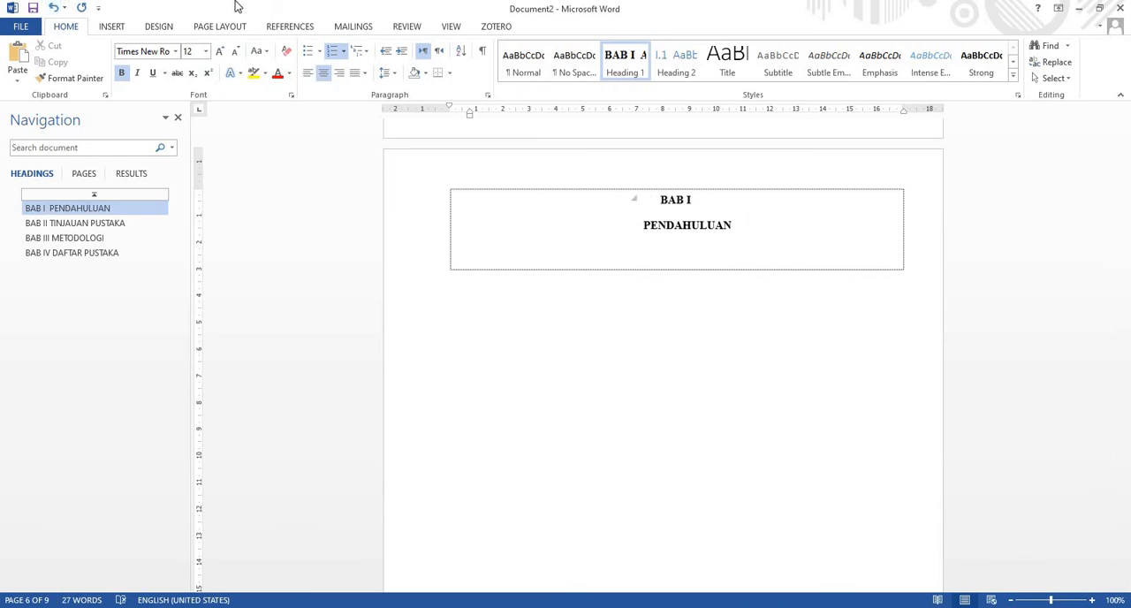
click(58, 8)
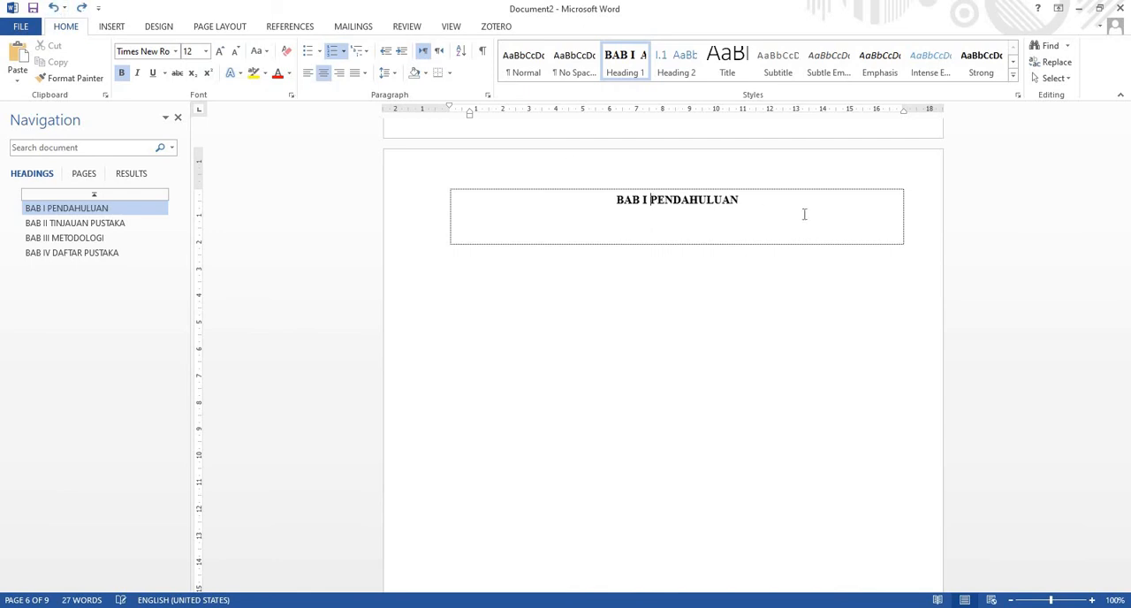
Insert a line break before PENDAHULUAN in the BAB I heading and set its first-line indent to about 1 cm
click(651, 201)
key(shift+Return)
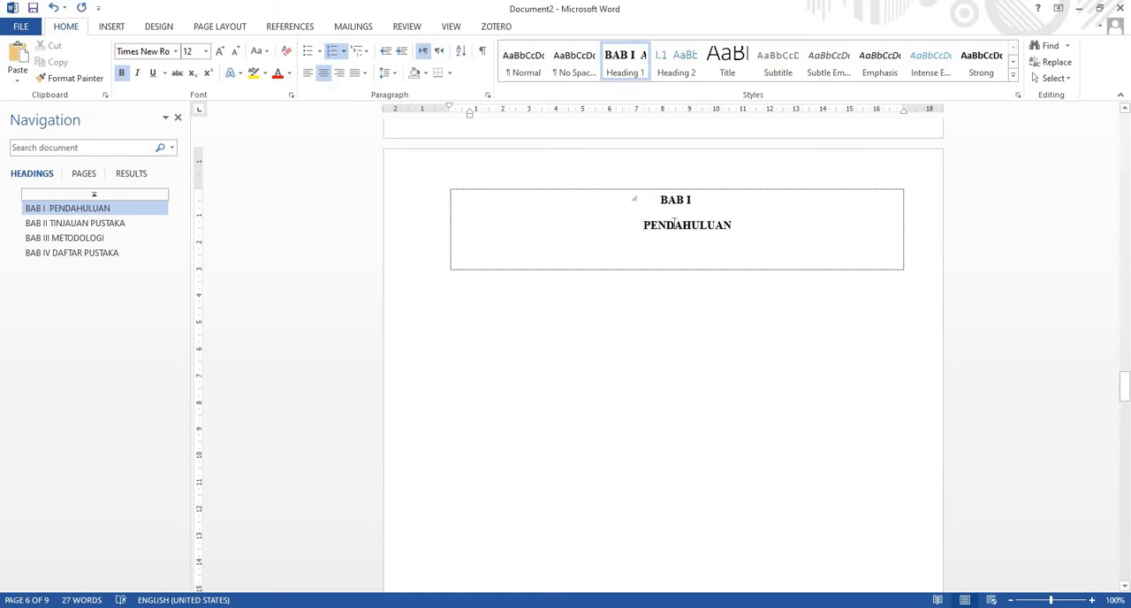
drag(448, 108, 477, 114)
Put TINJAUAN PUSTAKA on its own line below BAB II and set the heading's first-line indent to about 1 cm
scroll(730, 265, down, 15)
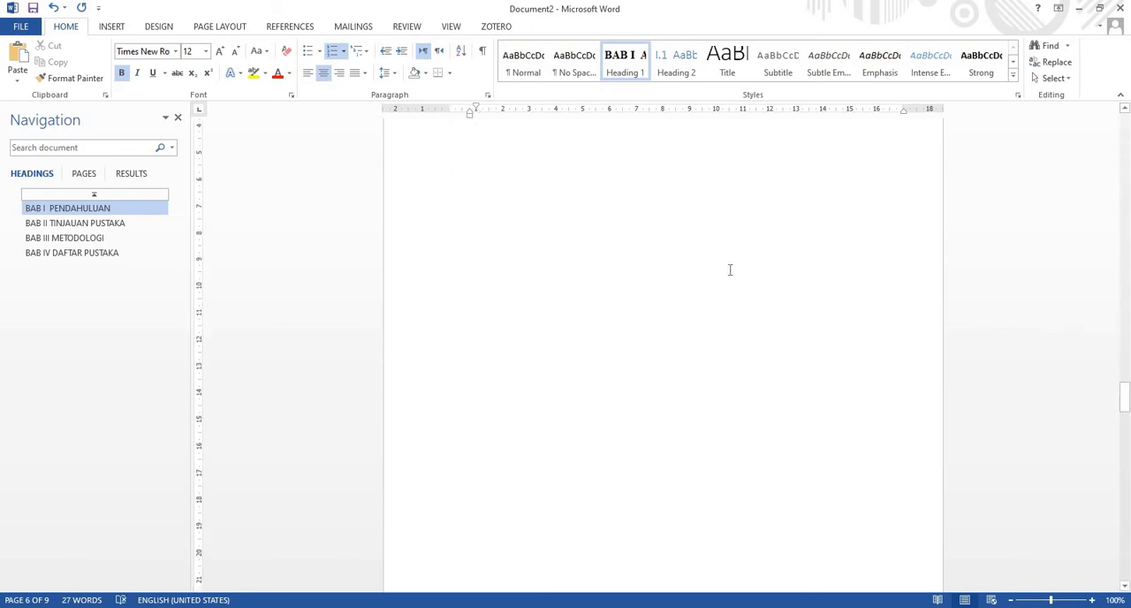
click(653, 286)
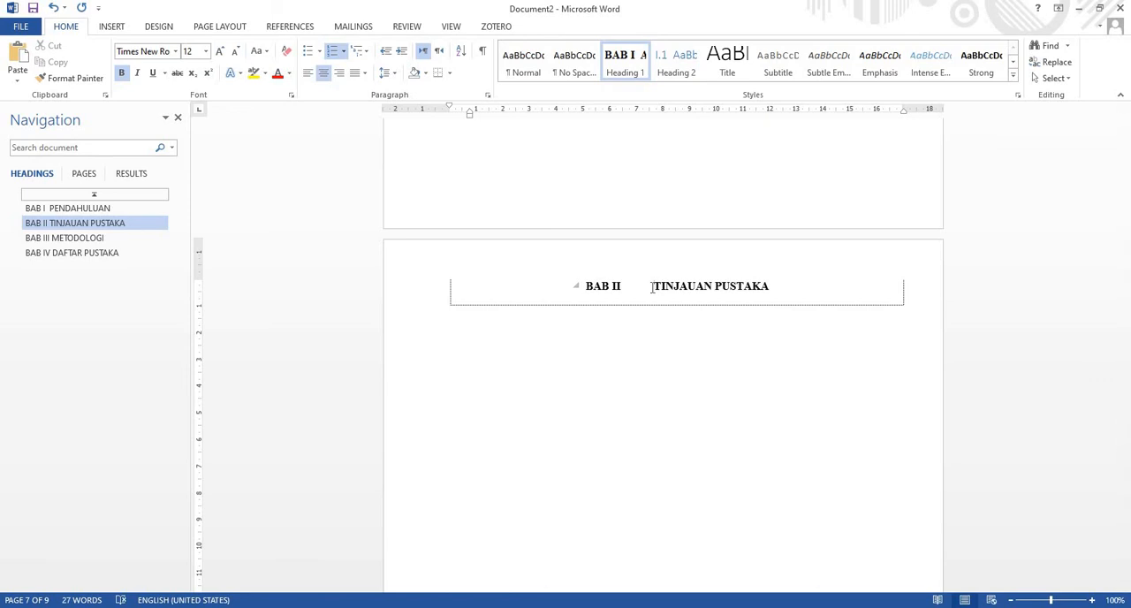
key(shift+Return)
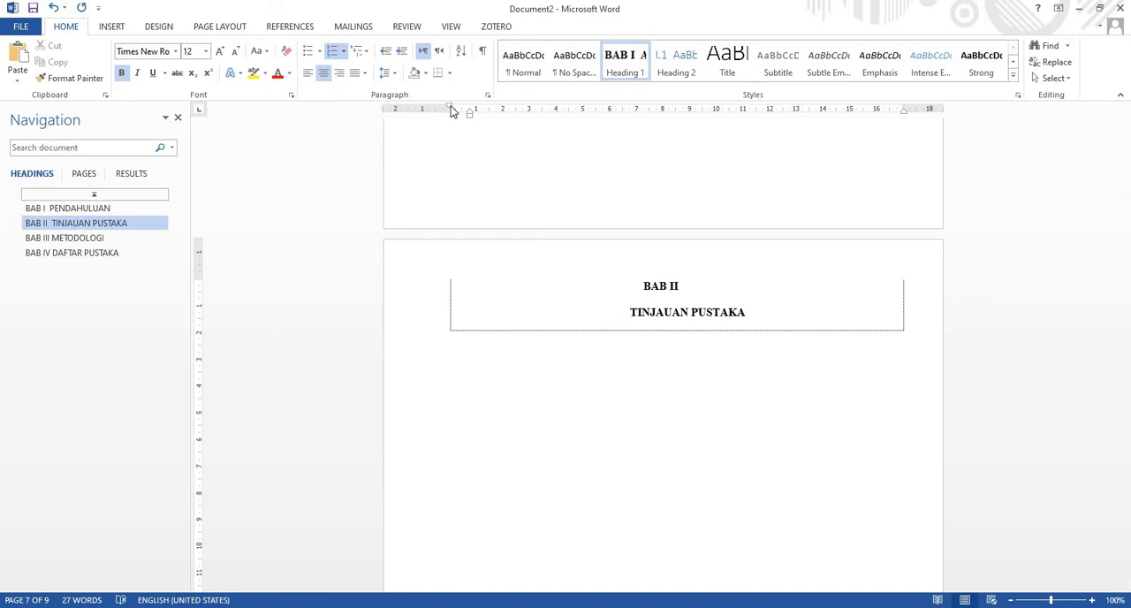
drag(450, 107, 474, 106)
Put METODOLOGI on its own line below BAB III and set the heading's first-line indent to about 1 cm
scroll(585, 258, down, 20)
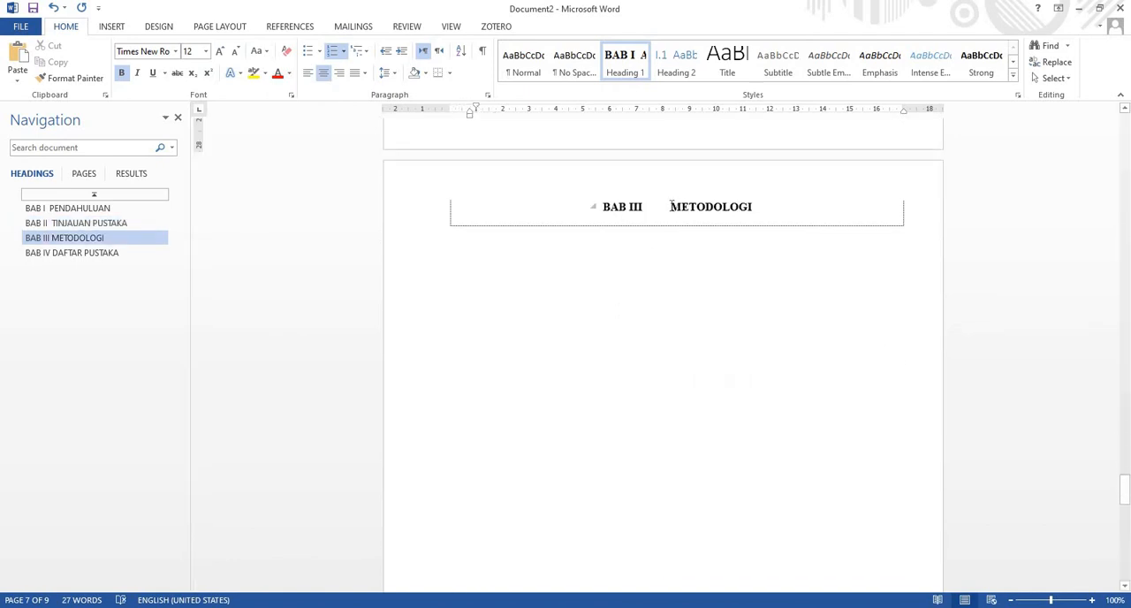
click(671, 207)
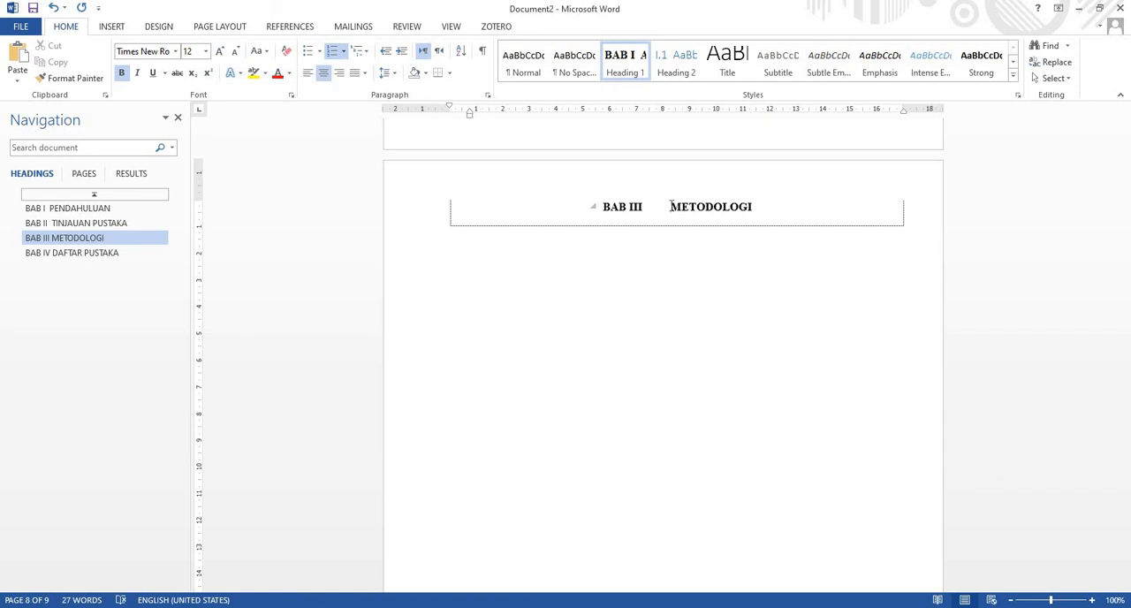
key(Return)
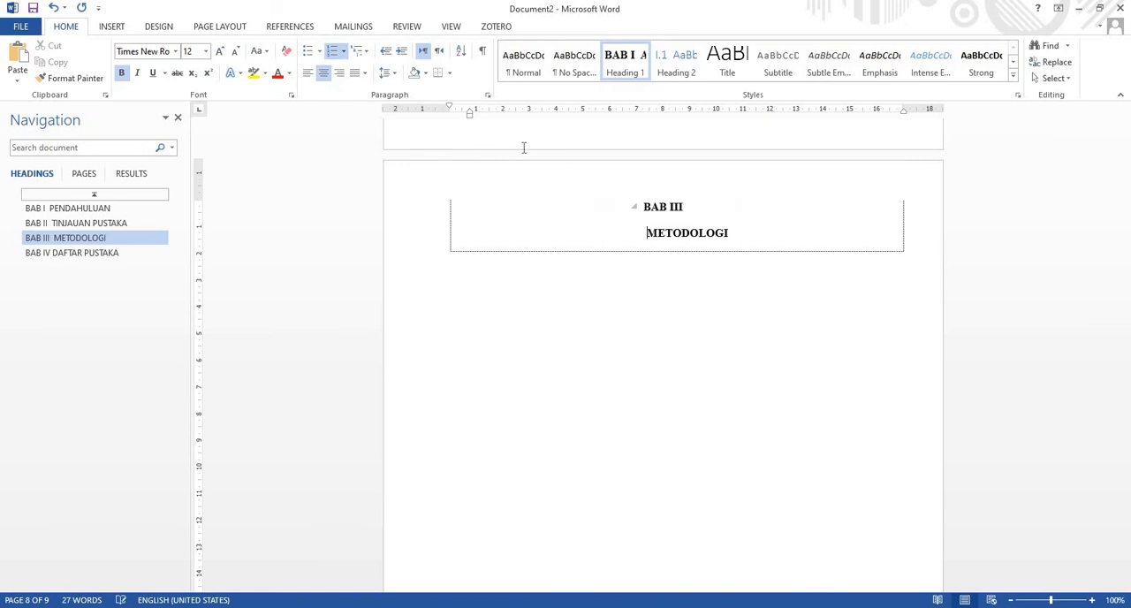
drag(449, 108, 478, 112)
Try putting DAFTAR PUSTAKA on its own line below BAB IV with the first-line indent at about 1 cm
scroll(593, 198, up, 20)
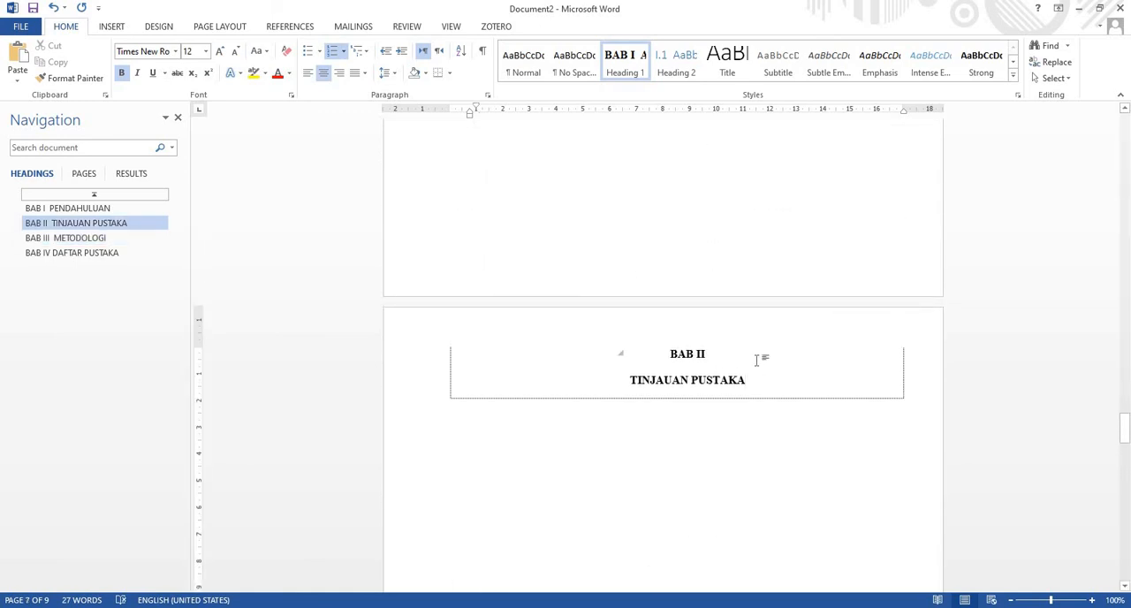
scroll(757, 358, up, 10)
scroll(757, 358, down, 20)
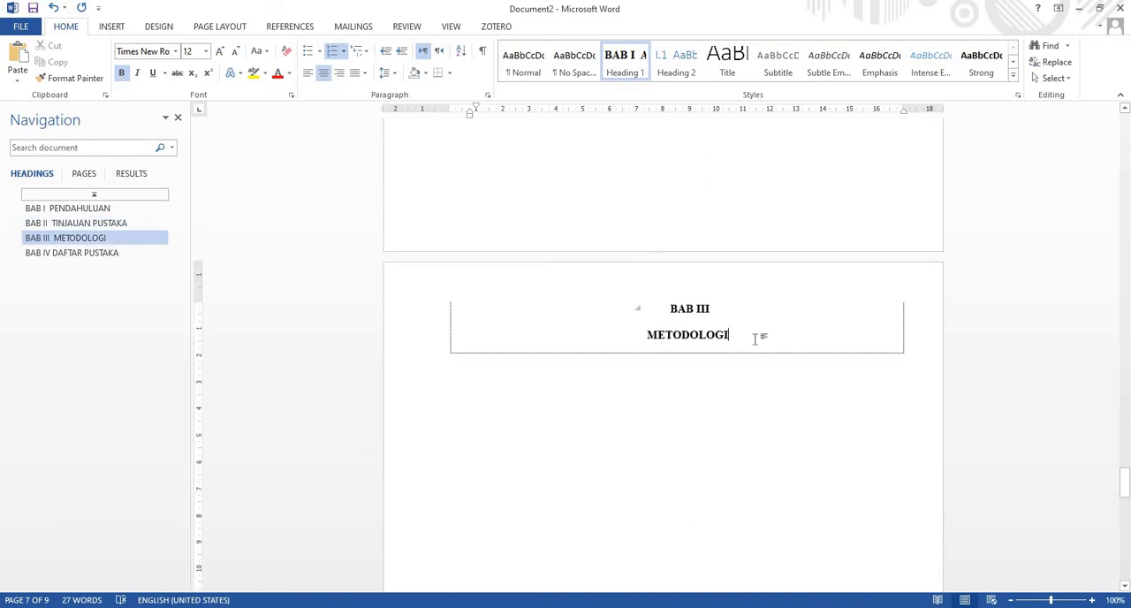
scroll(755, 338, down, 10)
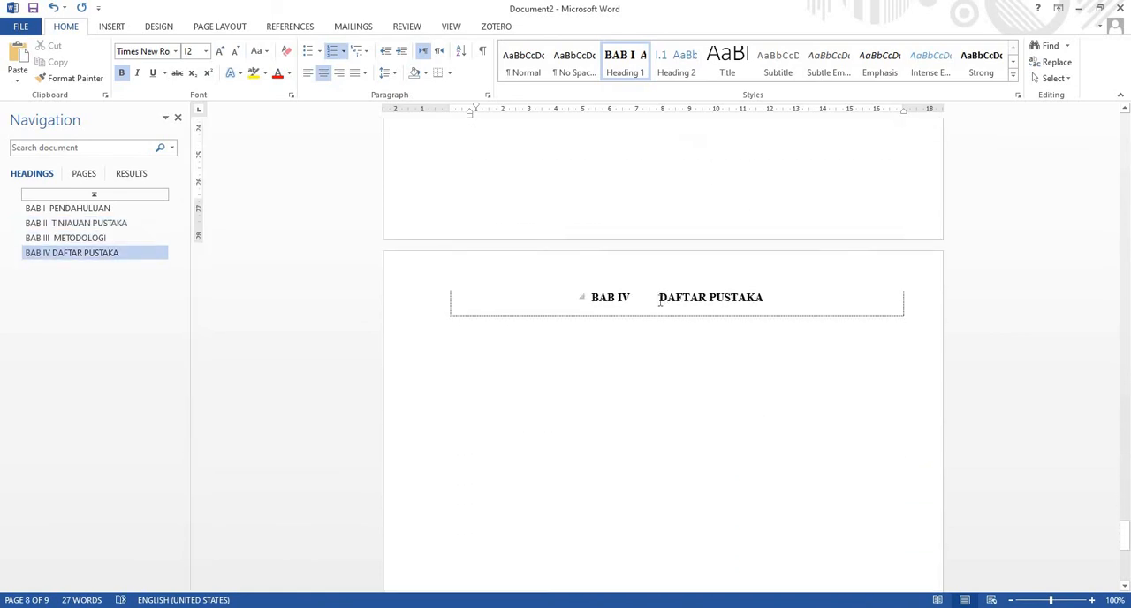
key(shift+Return)
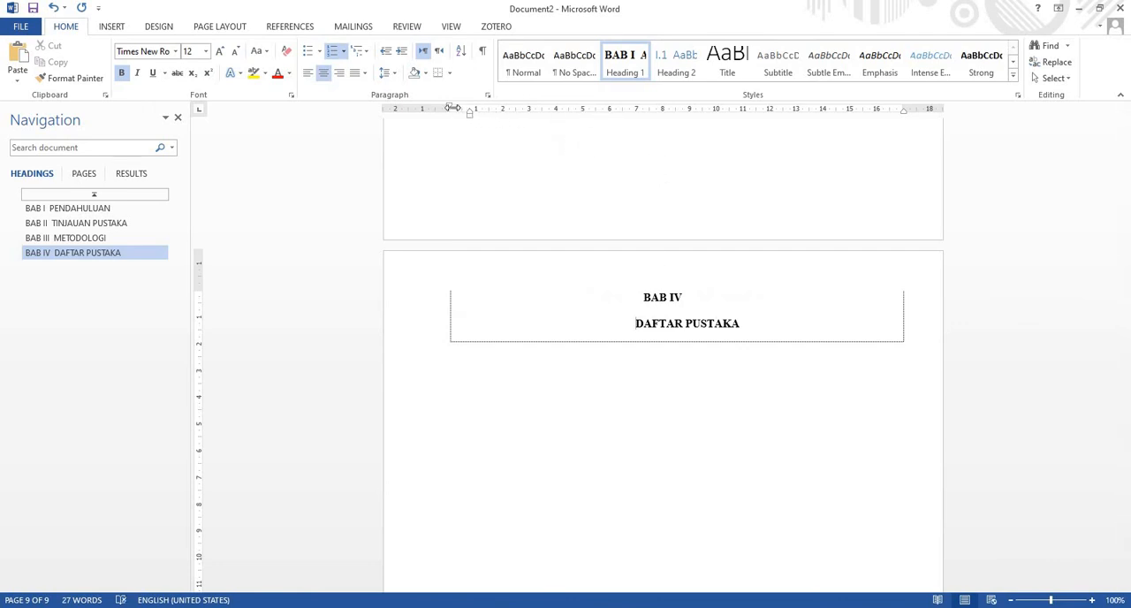
drag(449, 107, 474, 110)
Undo the indent change and the line break in the BAB IV DAFTAR PUSTAKA heading
scroll(656, 389, down, 3)
scroll(599, 295, up, 2)
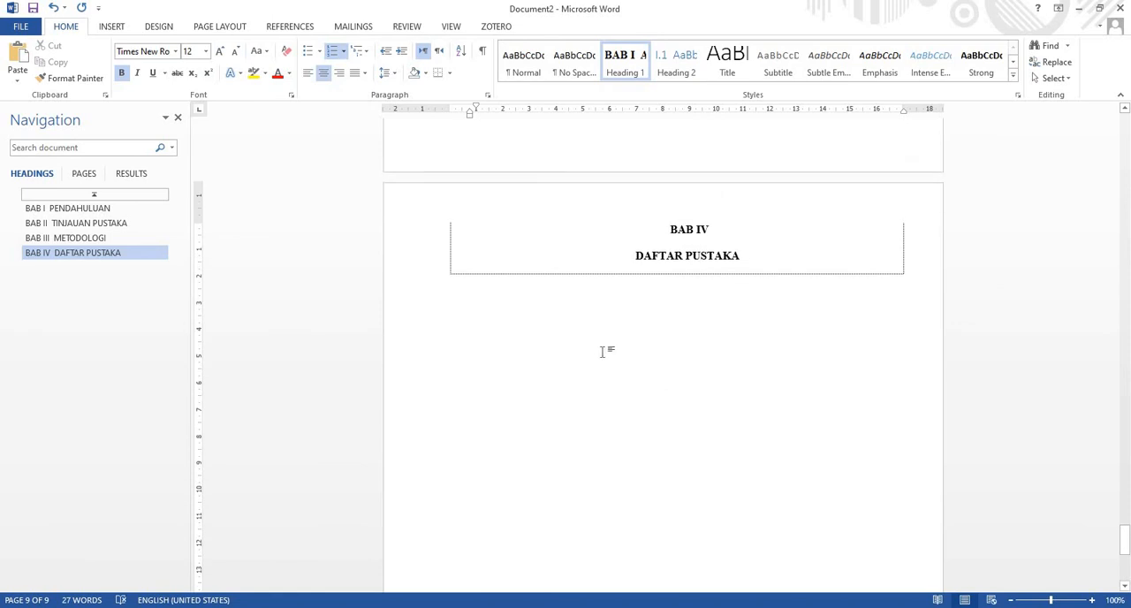
scroll(613, 350, down, 8)
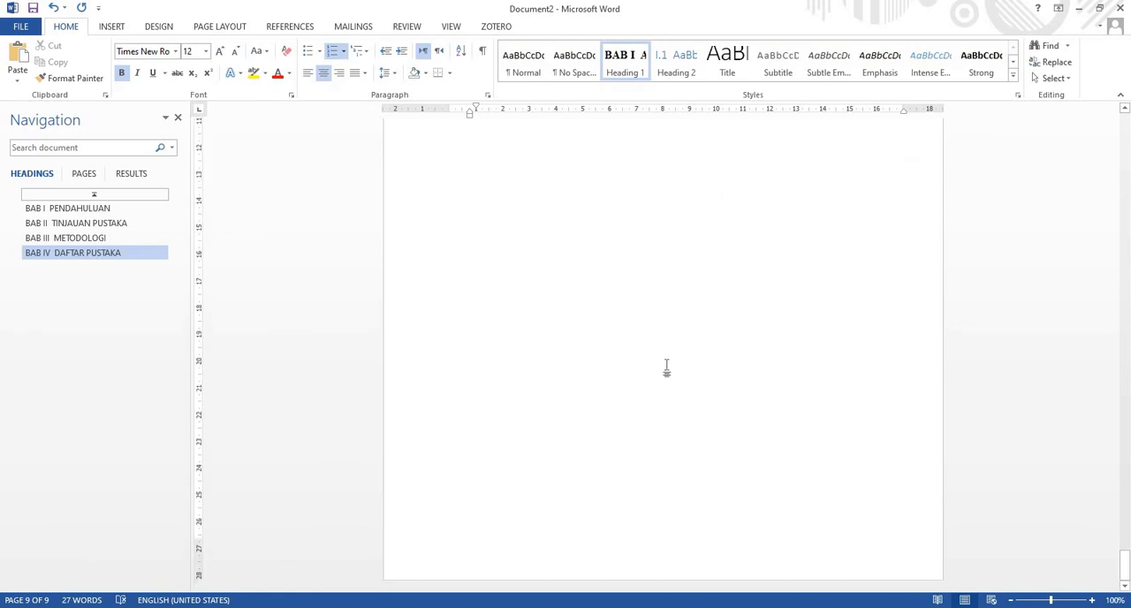
scroll(669, 371, up, 4)
scroll(668, 369, up, 8)
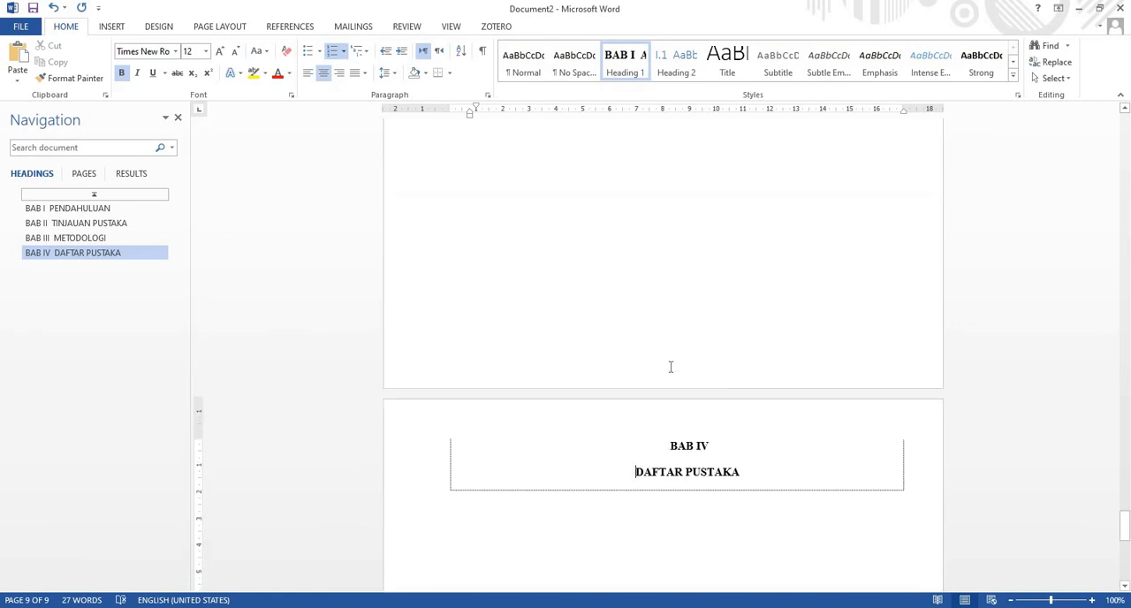
click(54, 8)
click(54, 8)
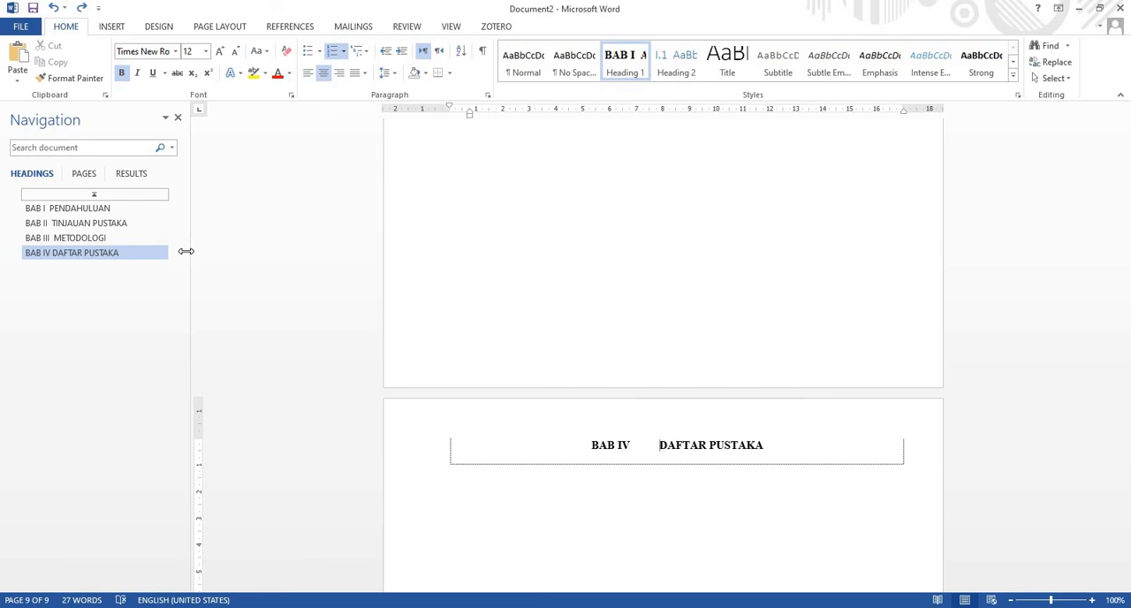
Remove the BAB IV numbering from the DAFTAR PUSTAKA heading and centre the heading on the page
key(BackSpace)
key(BackSpace)
key(BackSpace)
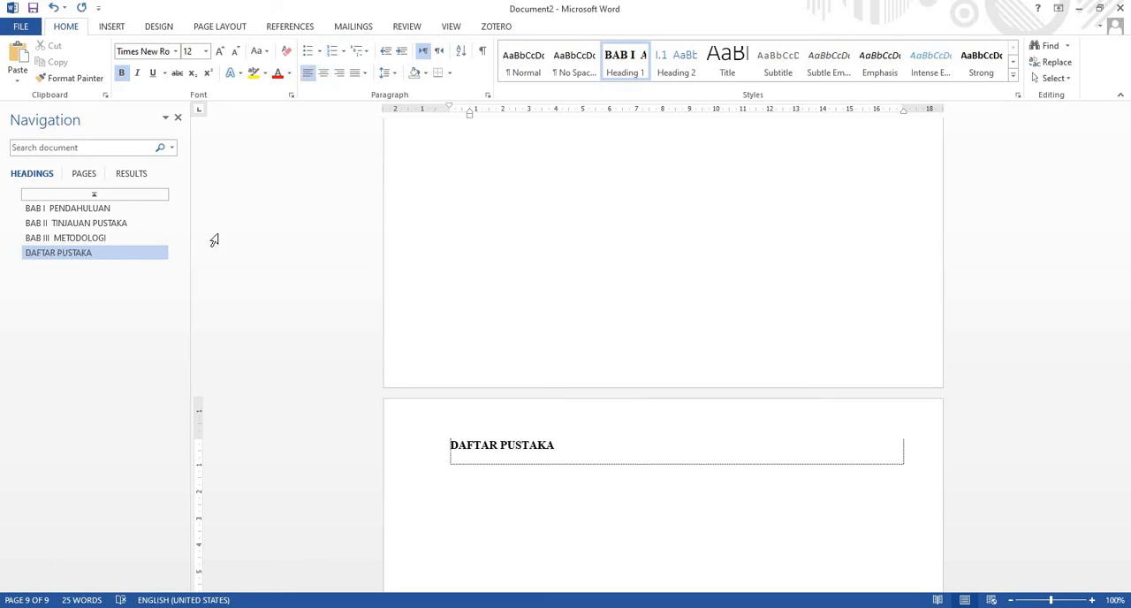
click(323, 72)
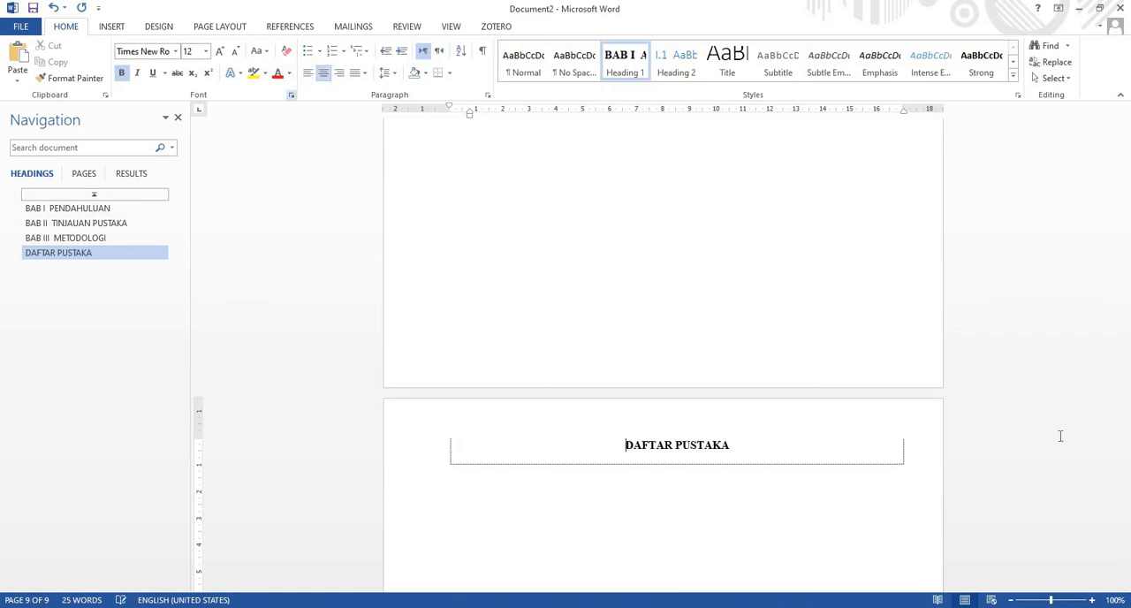
Apply the Heading 1 style to the DAFTAR GAMBAR title and remove its BAB numbering, keeping the title text intact
drag(1125, 526, 1122, 277)
click(393, 309)
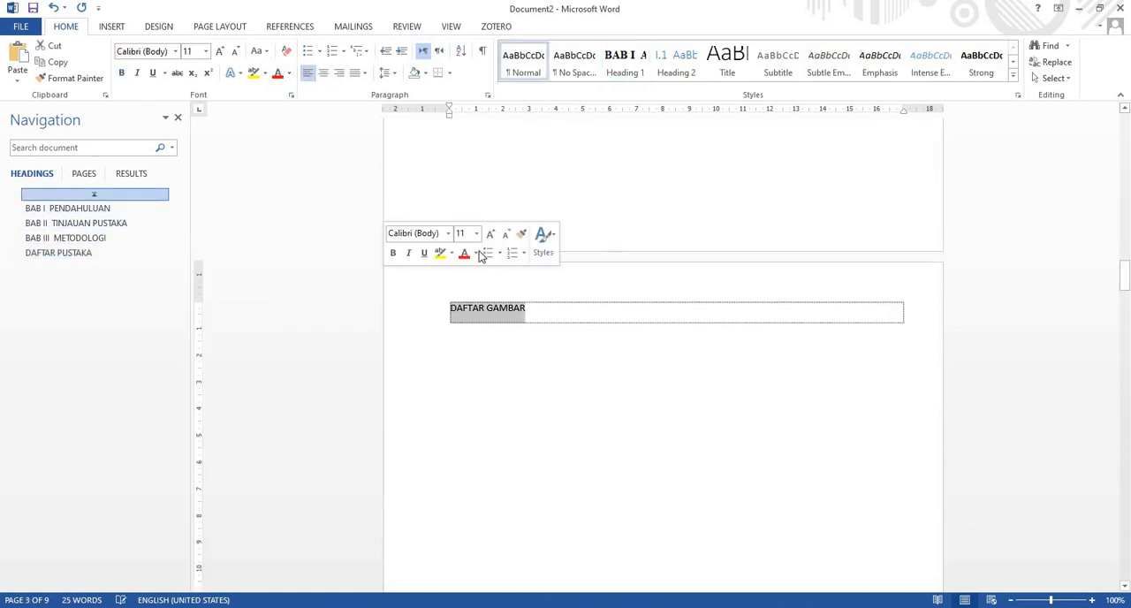
click(622, 57)
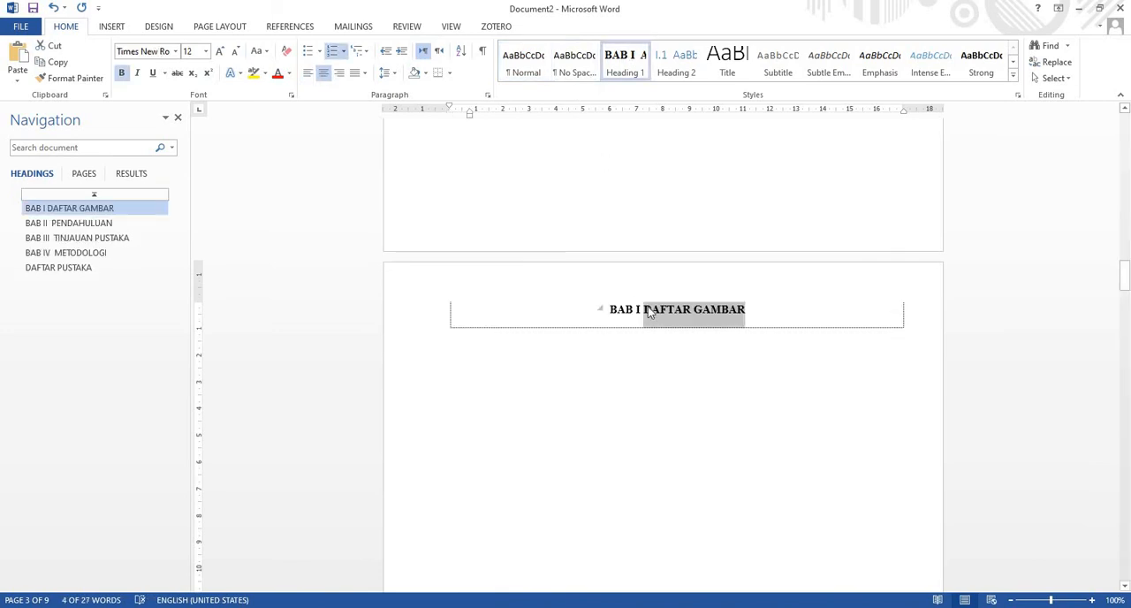
click(650, 308)
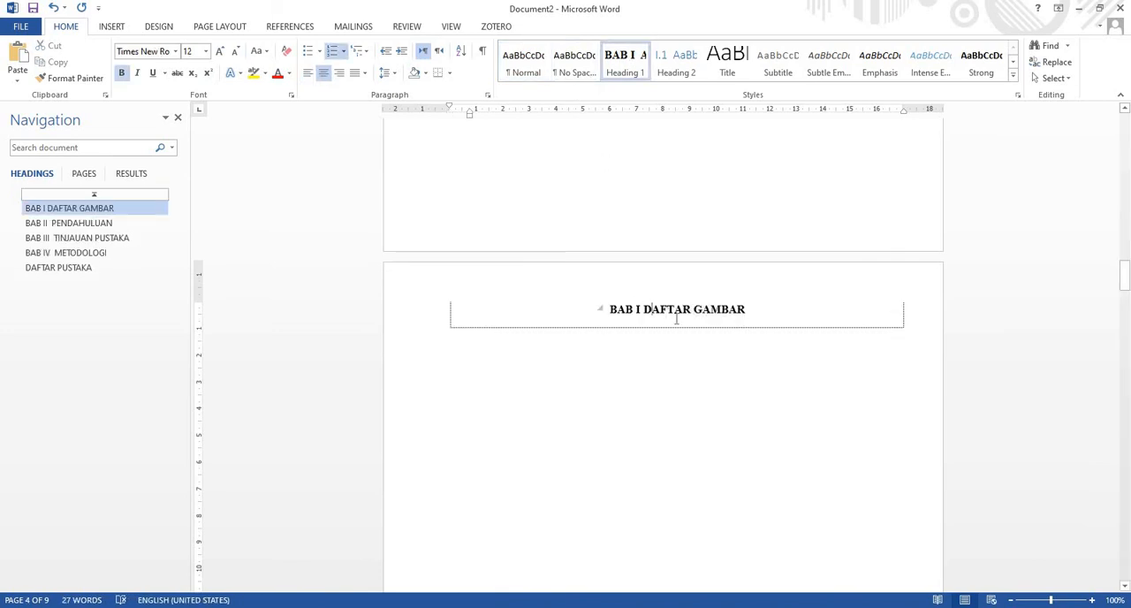
key(BackSpace)
key(BackSpace)
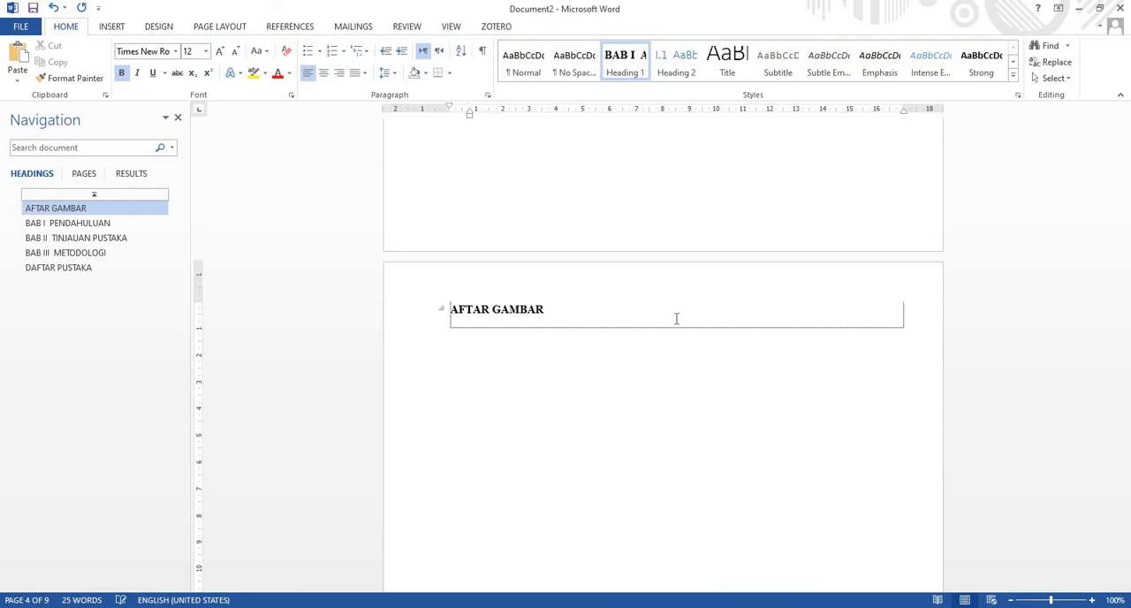
text(d)
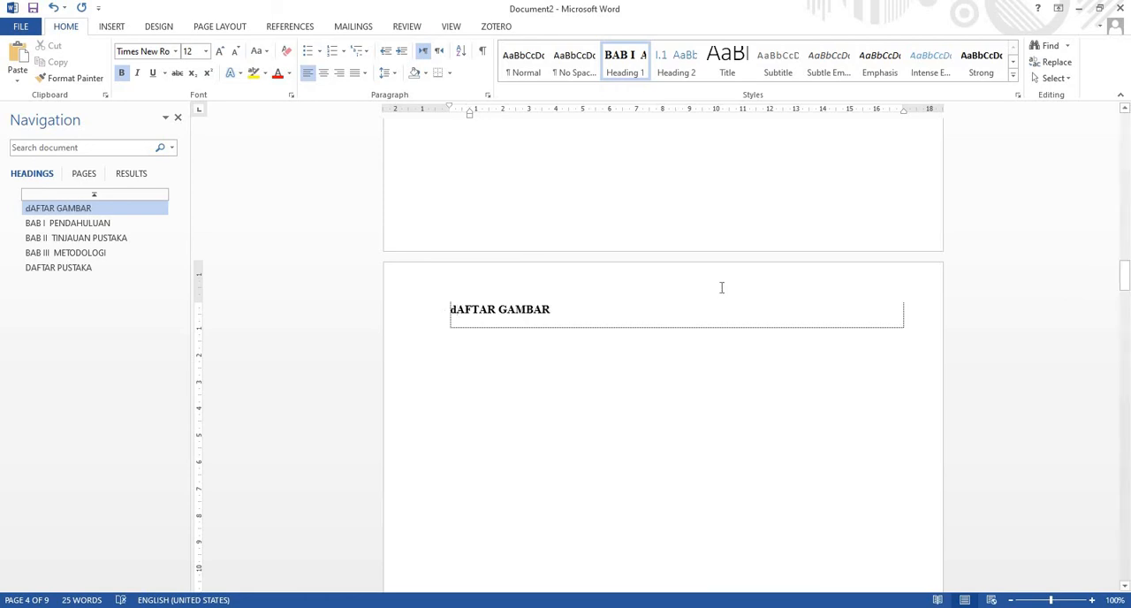
key(BackSpace)
text(D)
Apply the Heading 1 style to the DAFTAR TABEL title and remove its BAB numbering
scroll(724, 263, up, 6)
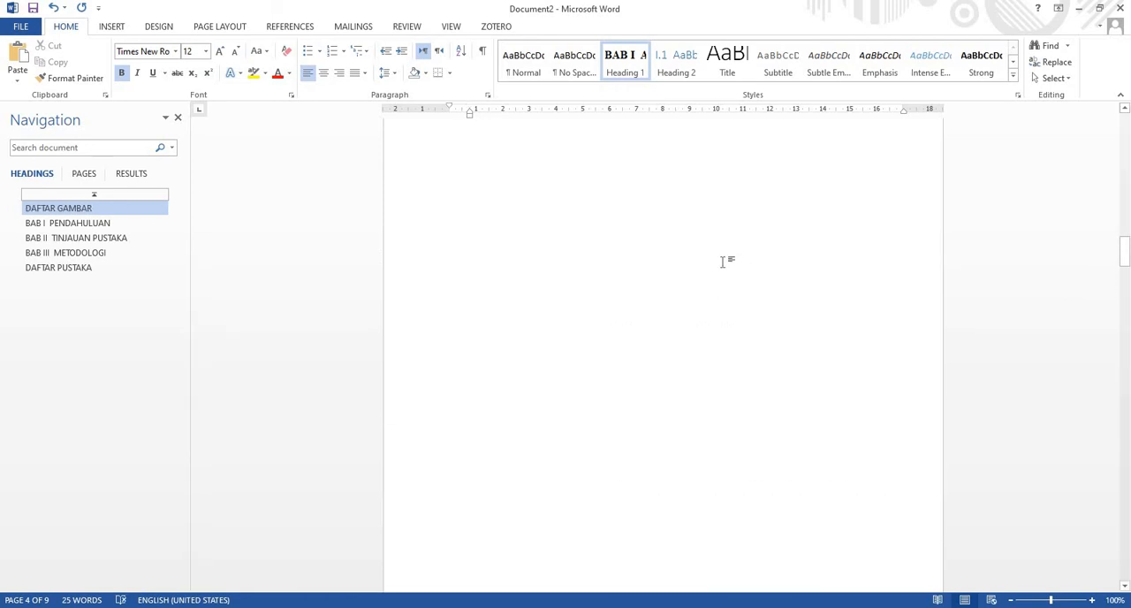
scroll(721, 262, up, 10)
drag(532, 252, 416, 233)
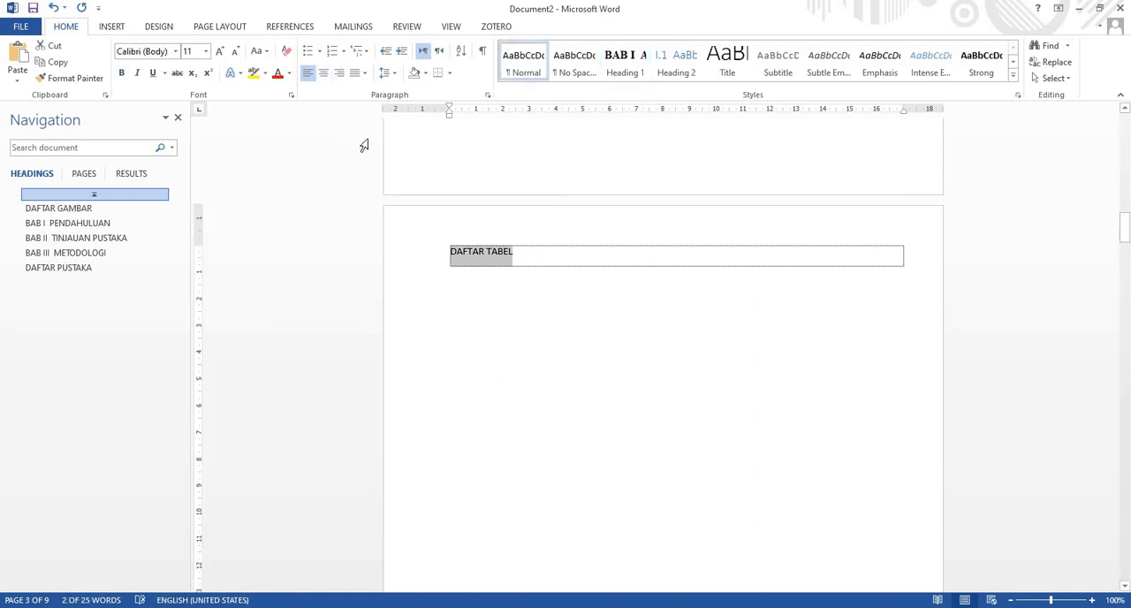
click(122, 73)
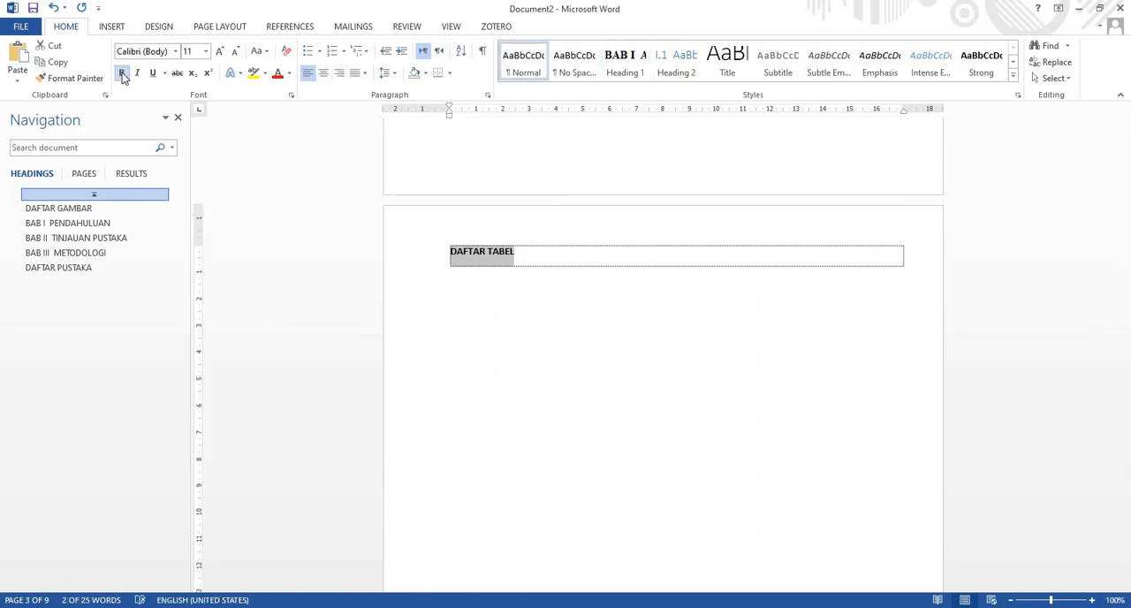
click(122, 73)
click(623, 73)
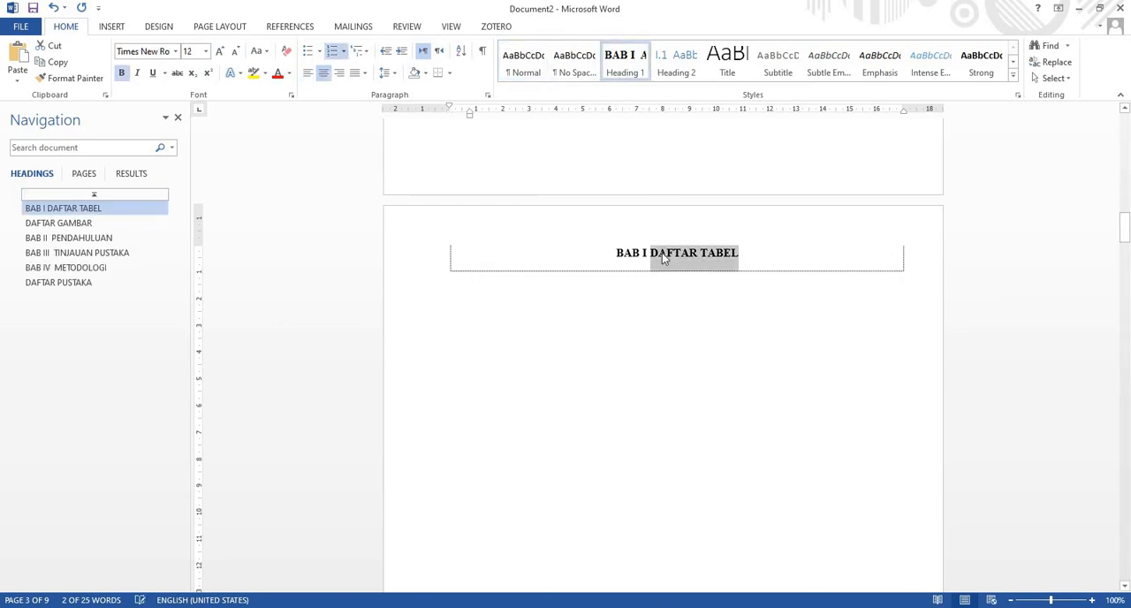
click(650, 250)
key(BackSpace)
key(BackSpace)
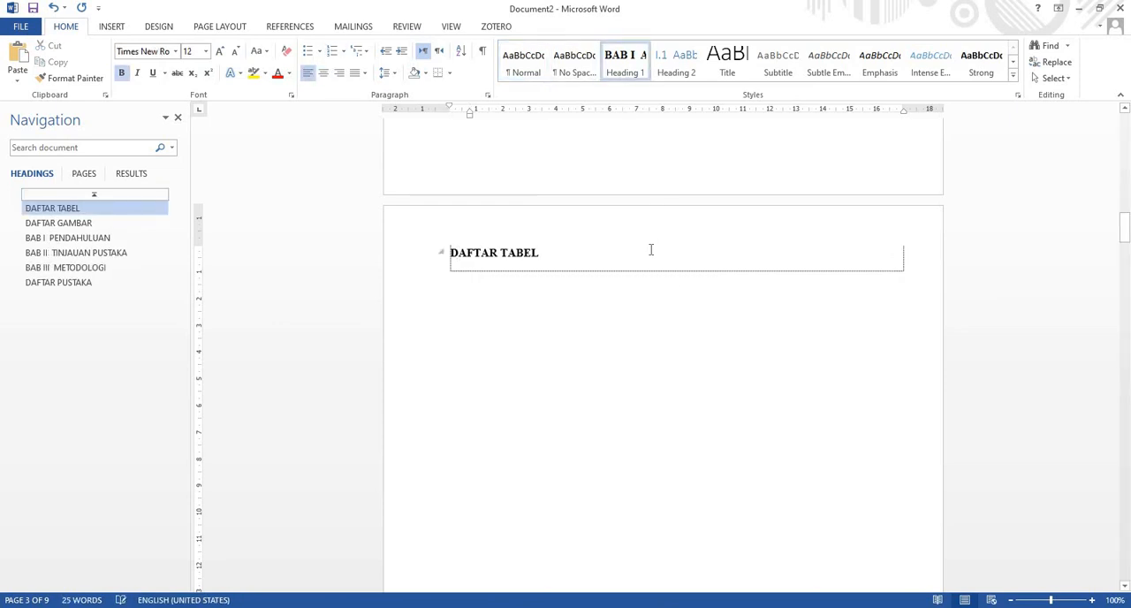
Apply the Heading 1 style to the DAFTAR ISI title and remove its BAB numbering and indent
scroll(744, 235, up, 15)
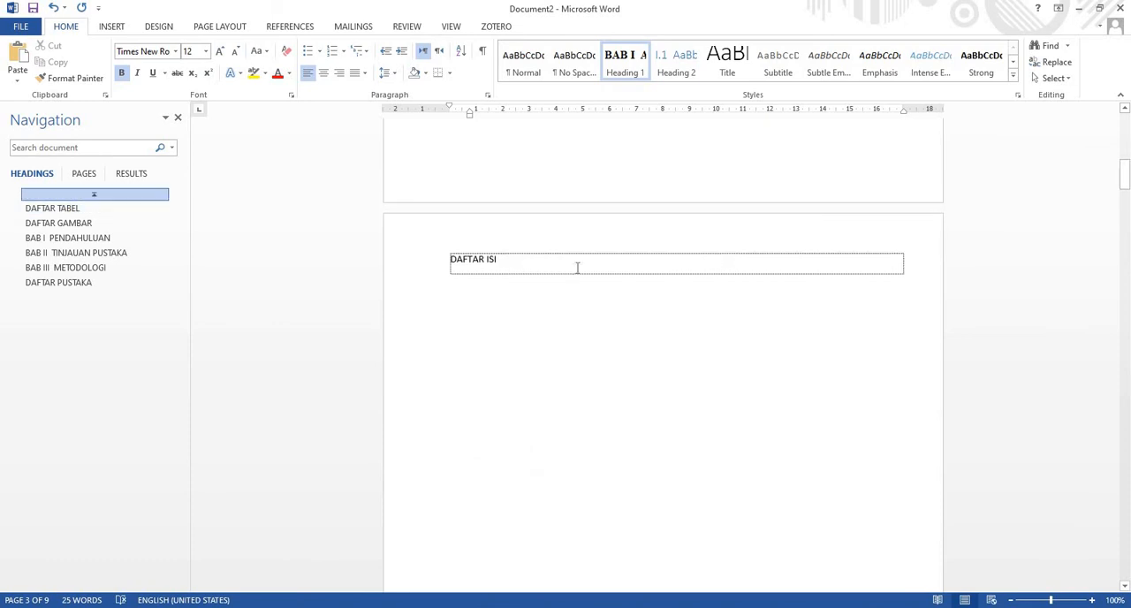
triple_click(462, 254)
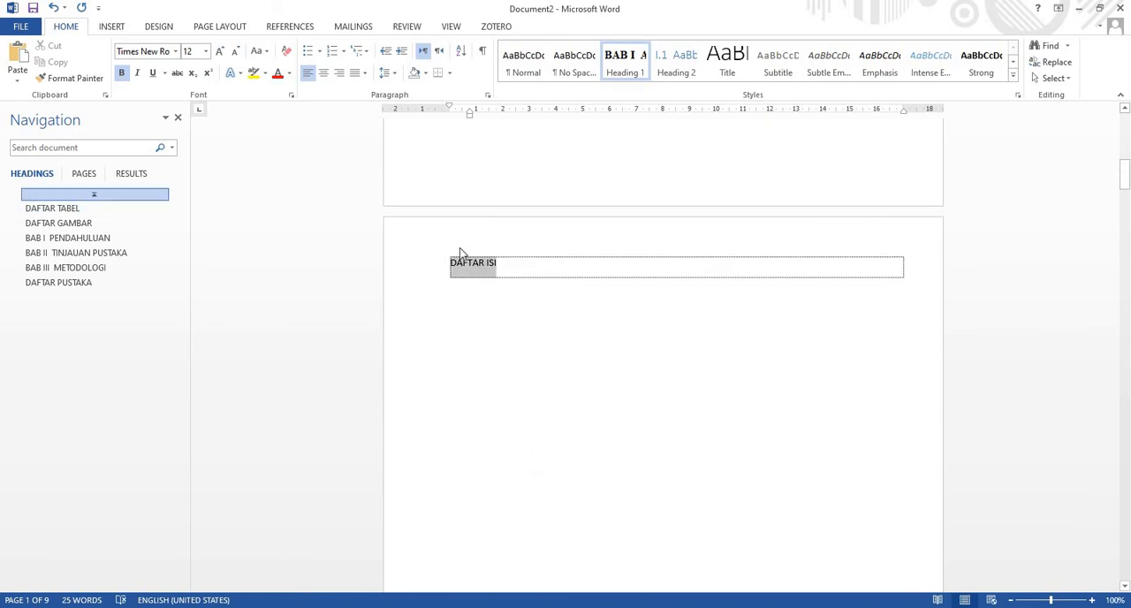
click(624, 73)
click(662, 272)
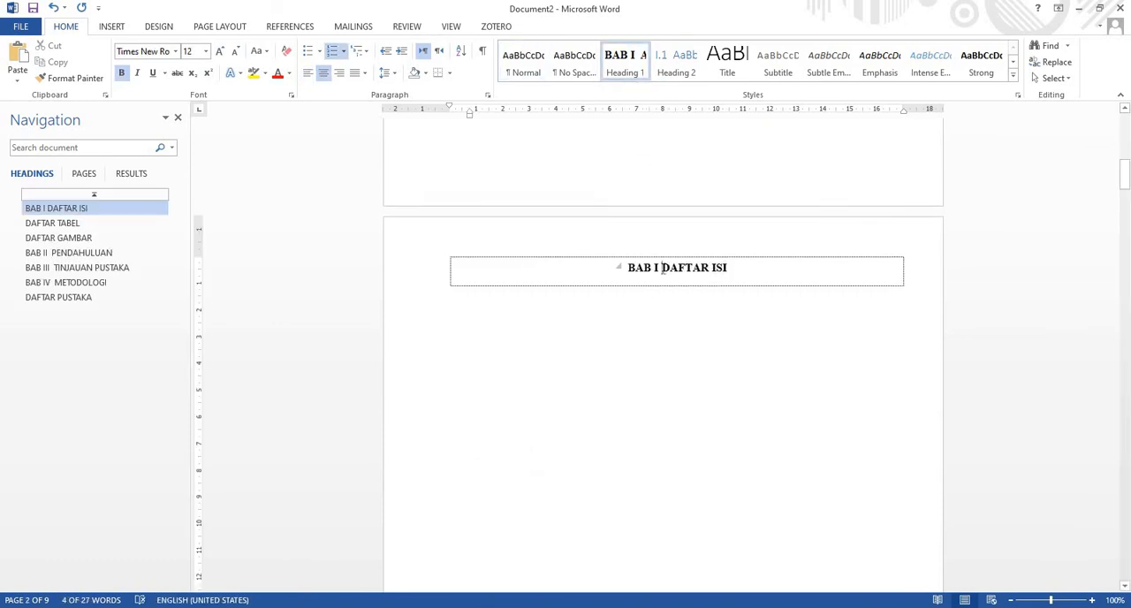
key(BackSpace)
key(BackSpace)
key(BackSpace)
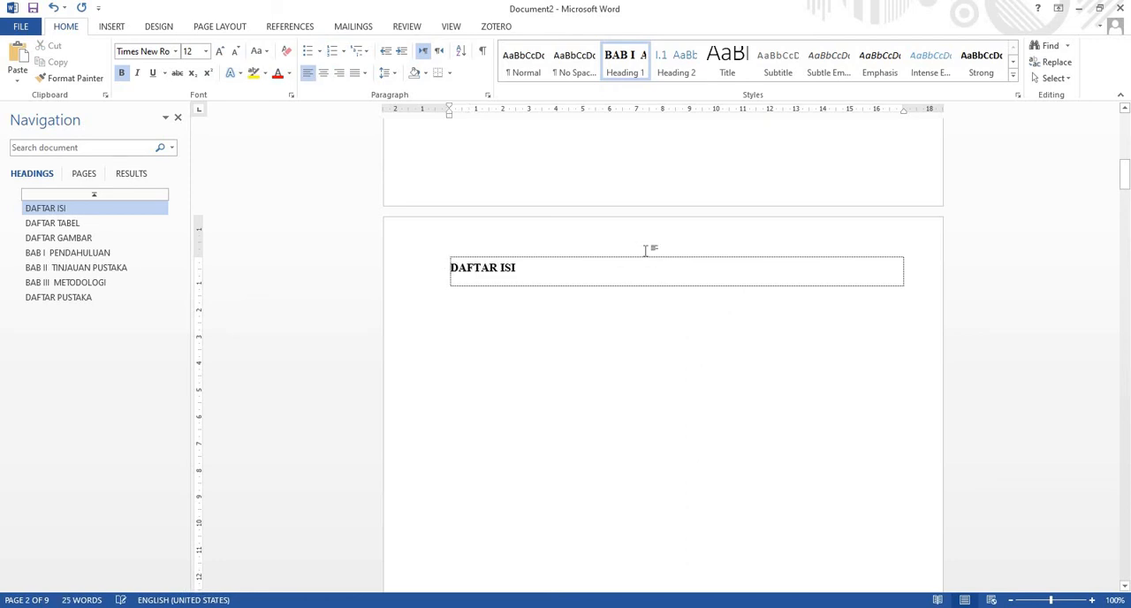
scroll(646, 251, up, 10)
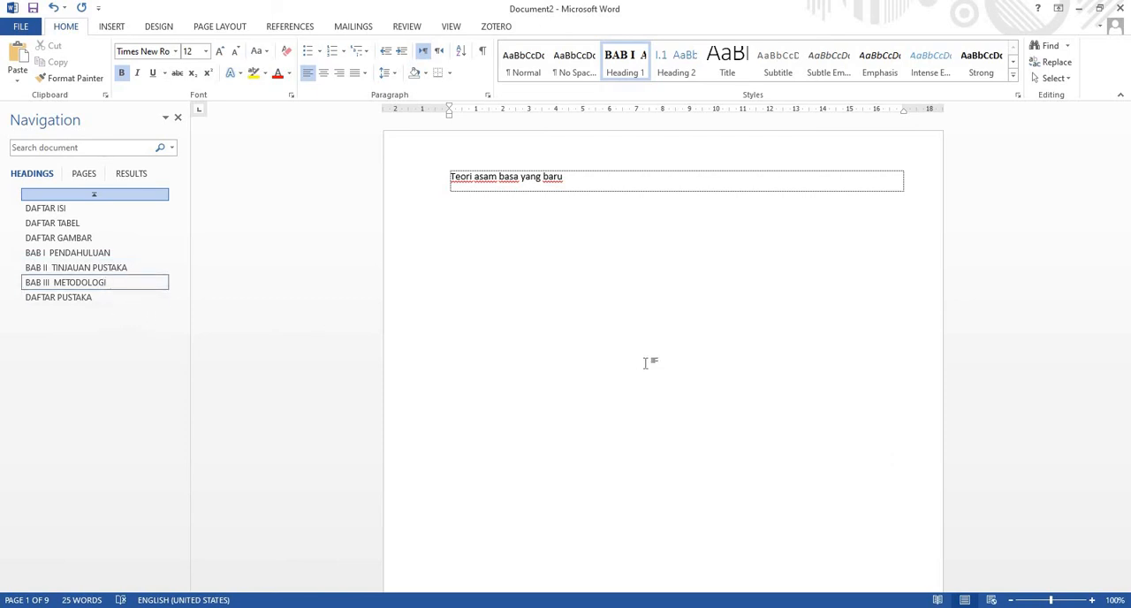
scroll(645, 362, down, 15)
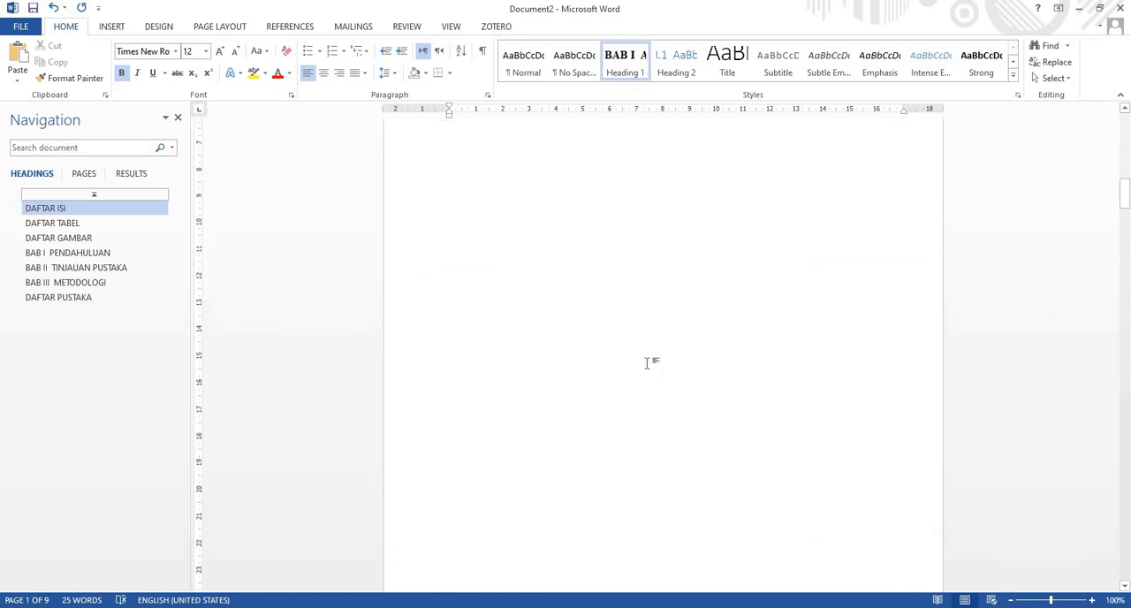
scroll(645, 362, down, 8)
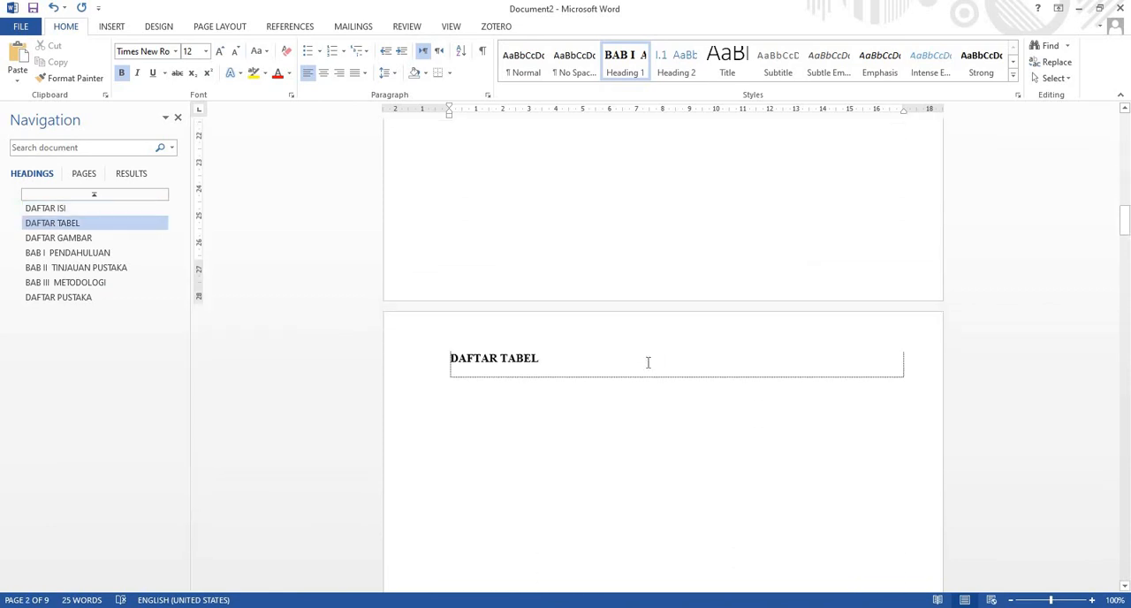
scroll(648, 362, down, 6)
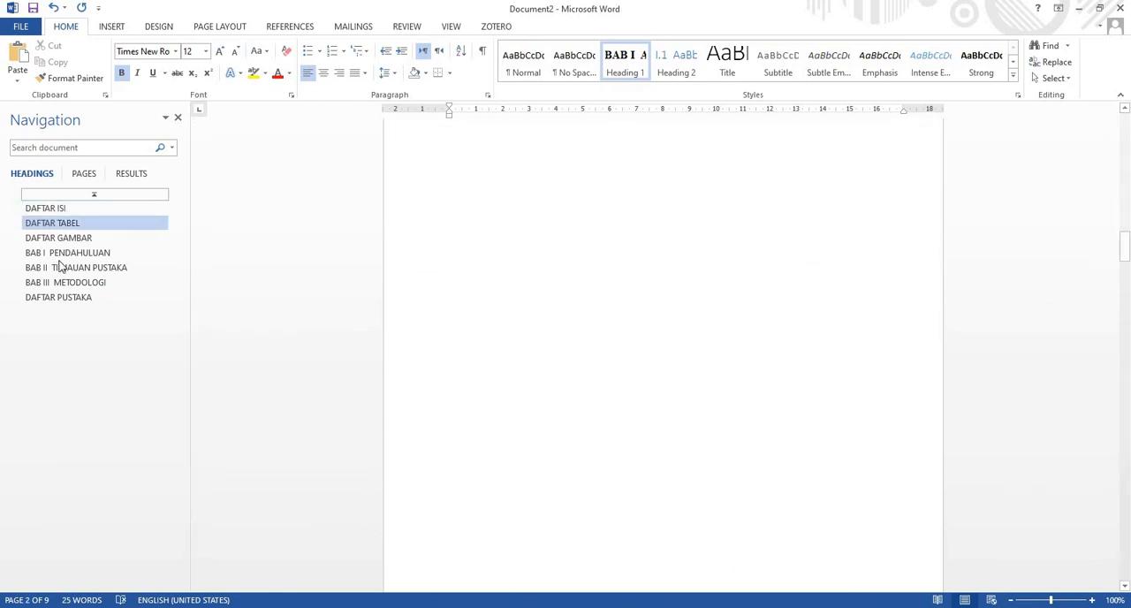
Go to the BAB I PENDAHULUAN heading and examine how the PENDAHULUAN chapter heading is numbered in the other open thesis proposal
click(90, 254)
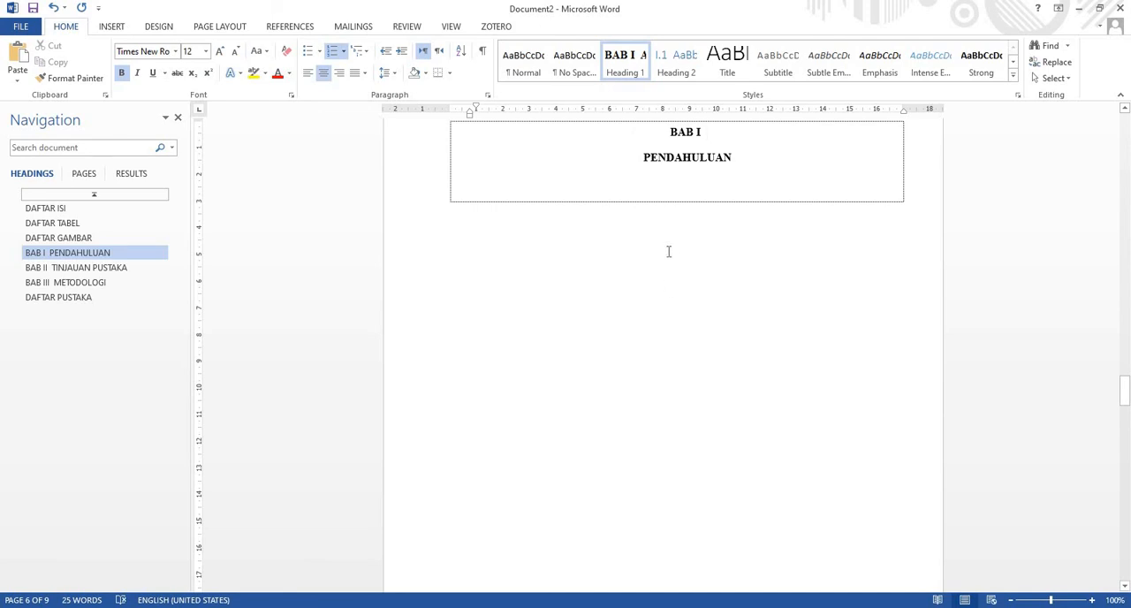
mouse_move(696, 595)
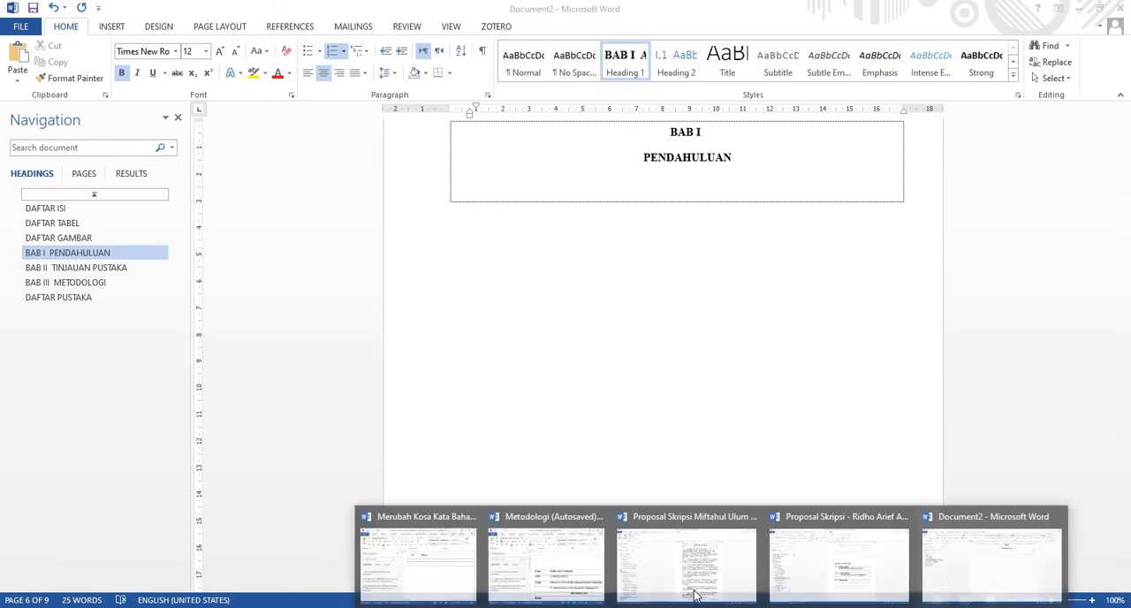
click(741, 585)
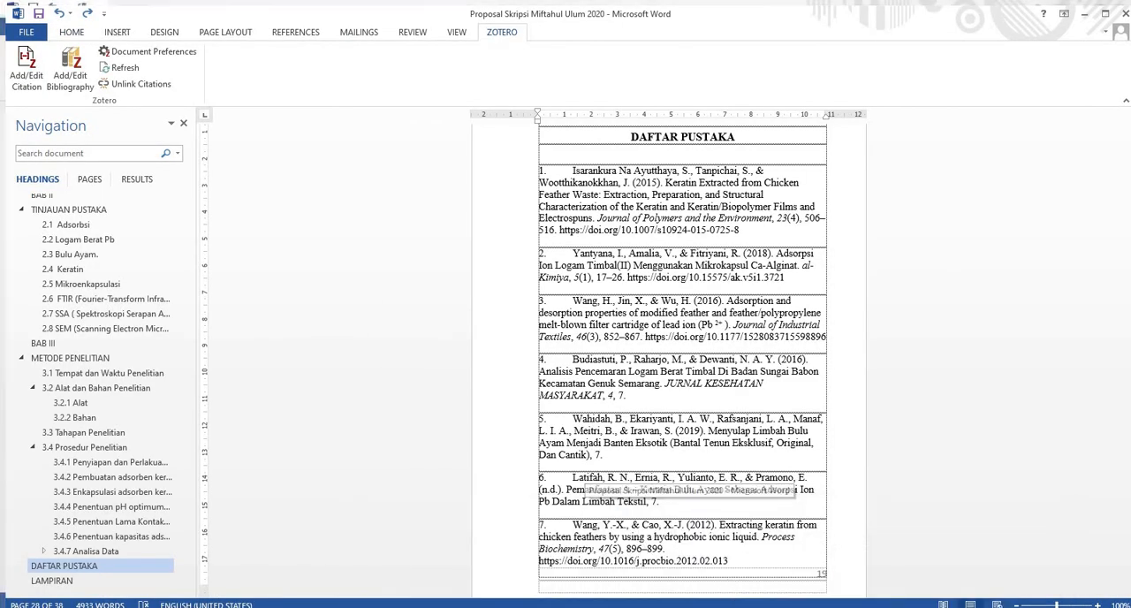
mouse_move(667, 576)
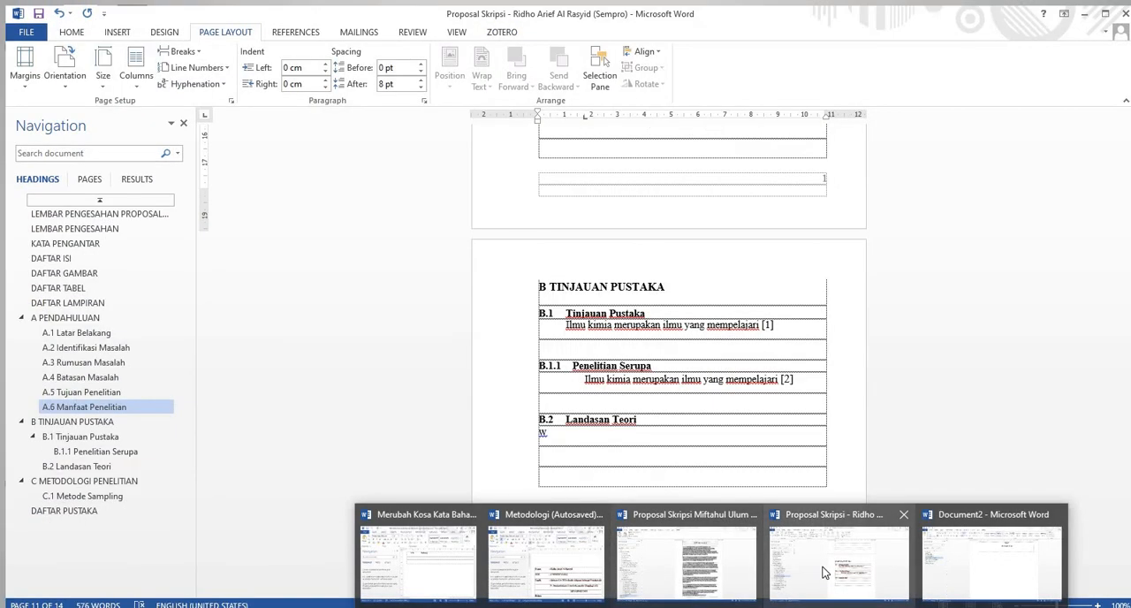
click(839, 561)
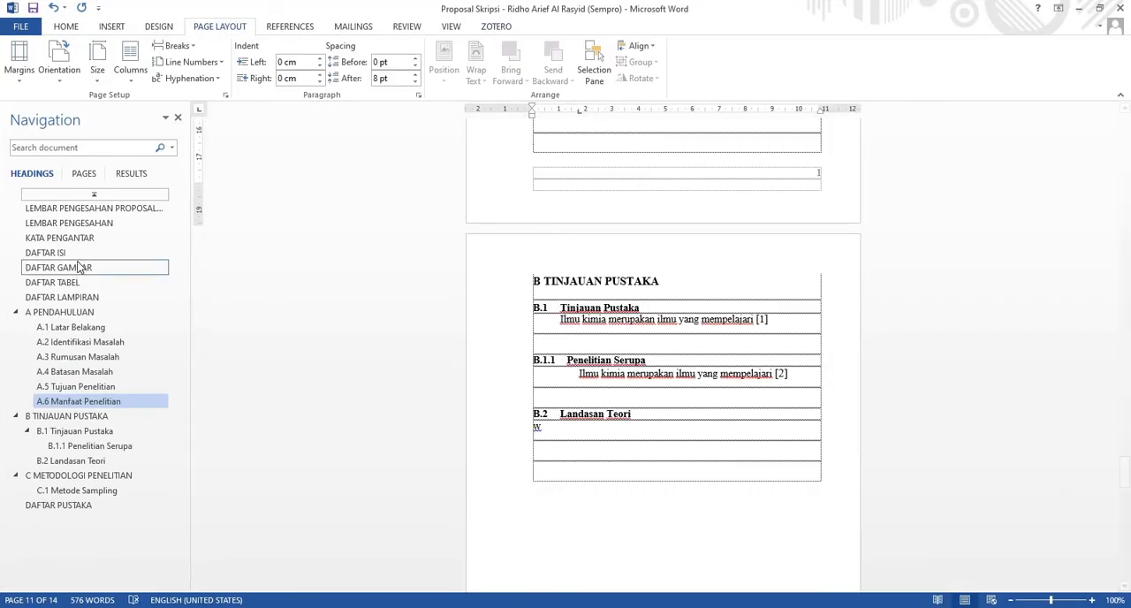
click(93, 312)
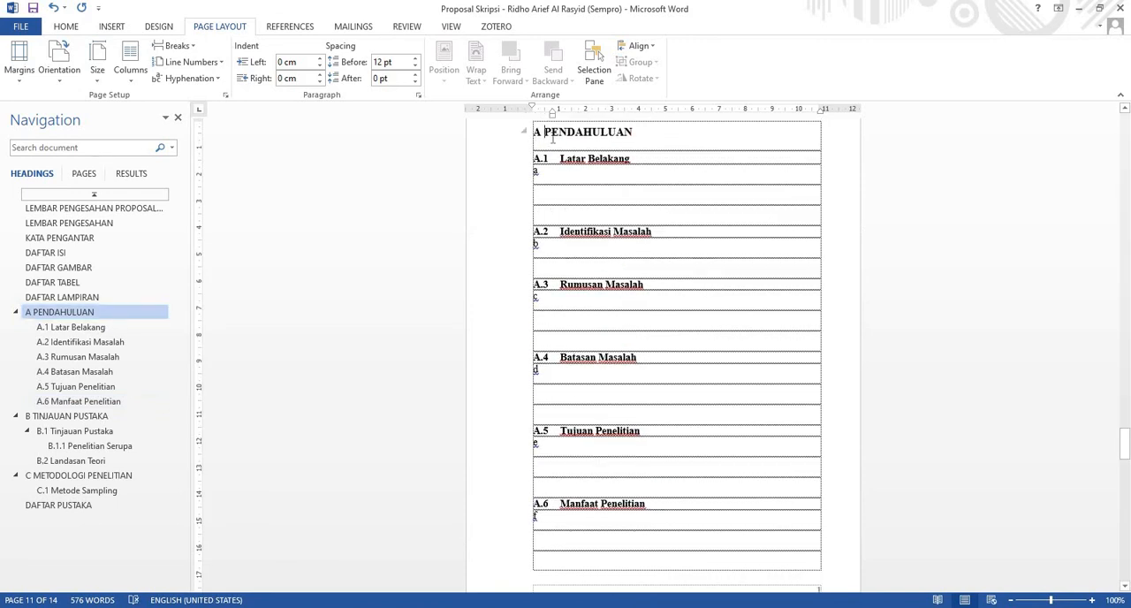
click(1079, 8)
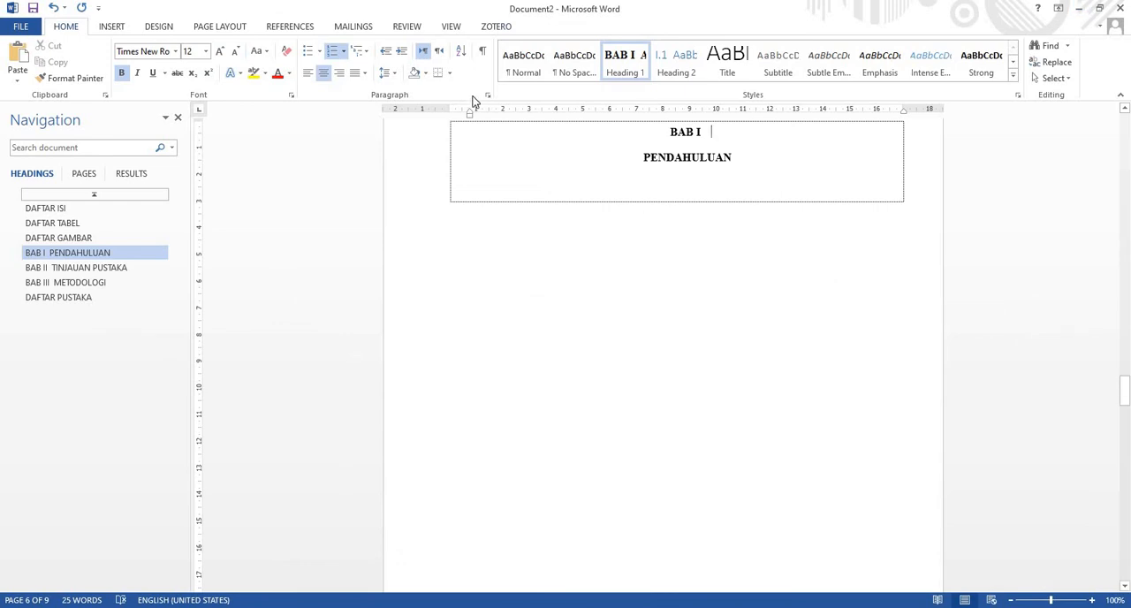
Redefine level 1 of the multilevel list to drop the "BAB" prefix and number chapters with the A, B, C style
click(362, 51)
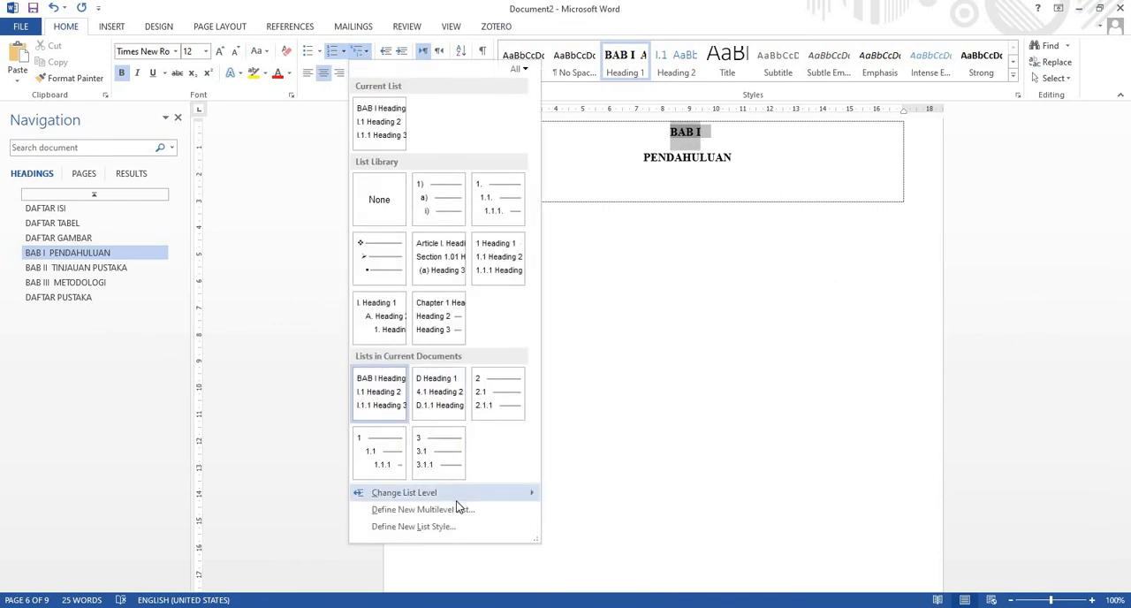
click(459, 509)
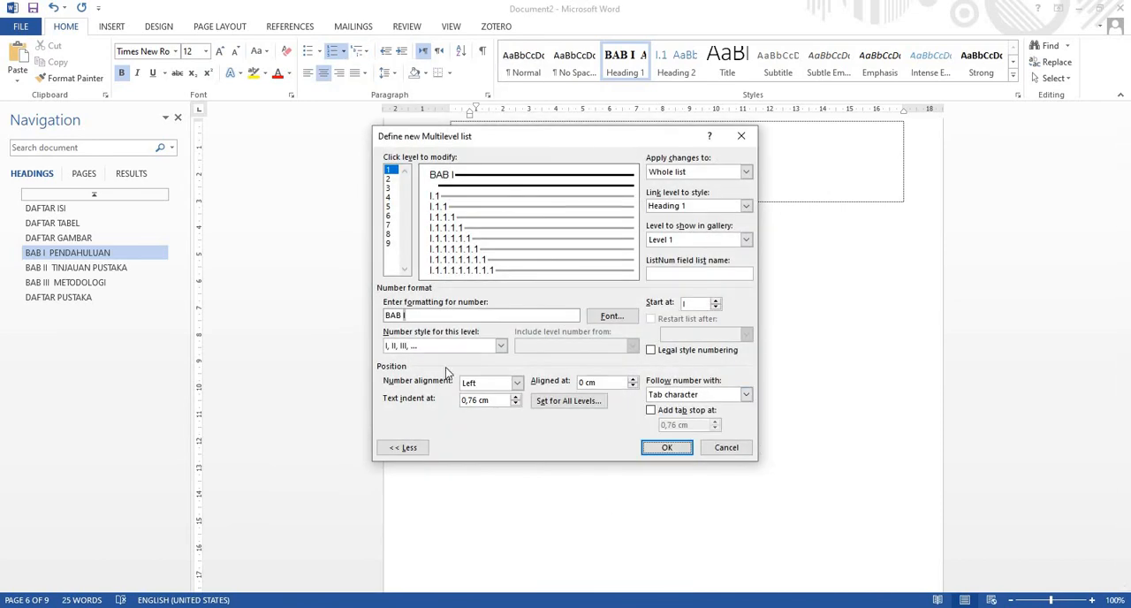
click(403, 315)
drag(404, 316, 364, 311)
click(403, 315)
key(BackSpace)
key(BackSpace)
key(BackSpace)
key(BackSpace)
click(457, 350)
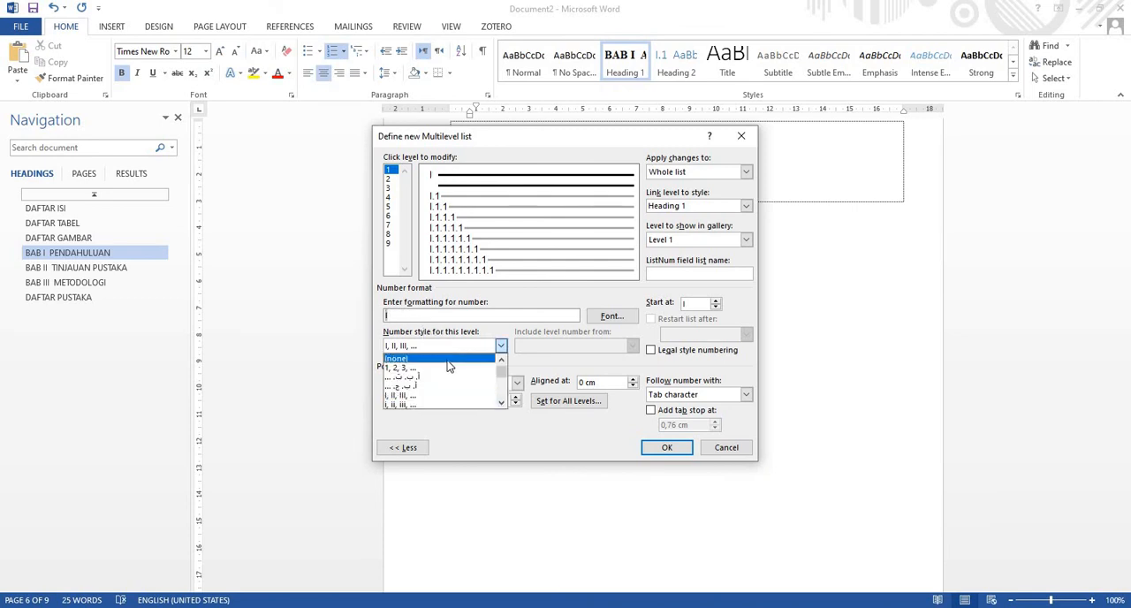
scroll(434, 389, down, 1)
click(434, 386)
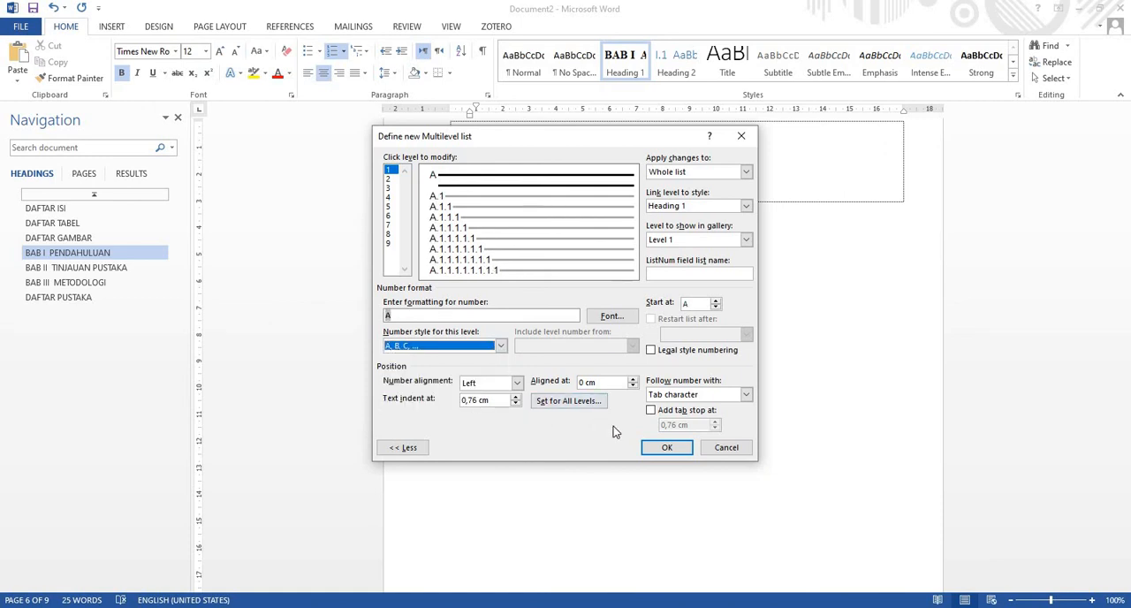
click(657, 454)
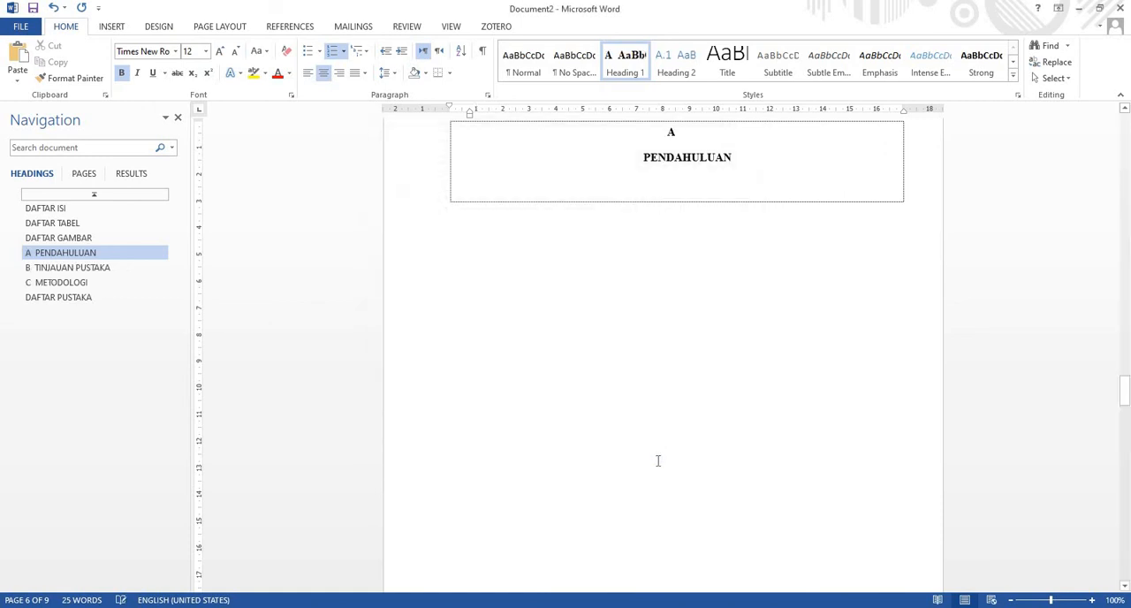
Join the PENDAHULUAN title onto the same line as its chapter letter A
scroll(685, 442, up, 2)
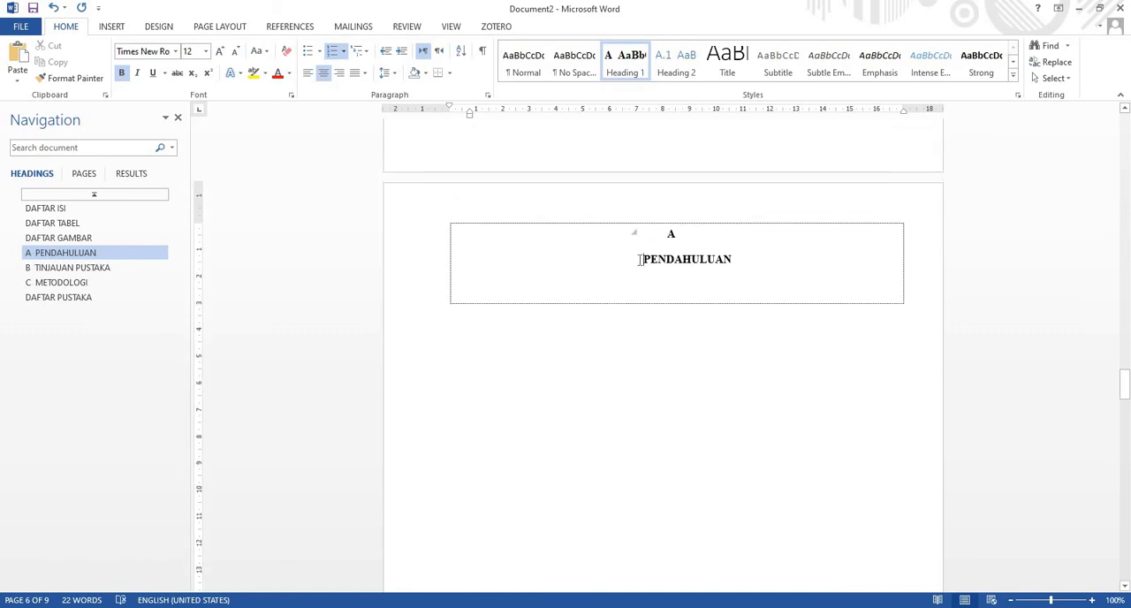
key(BackSpace)
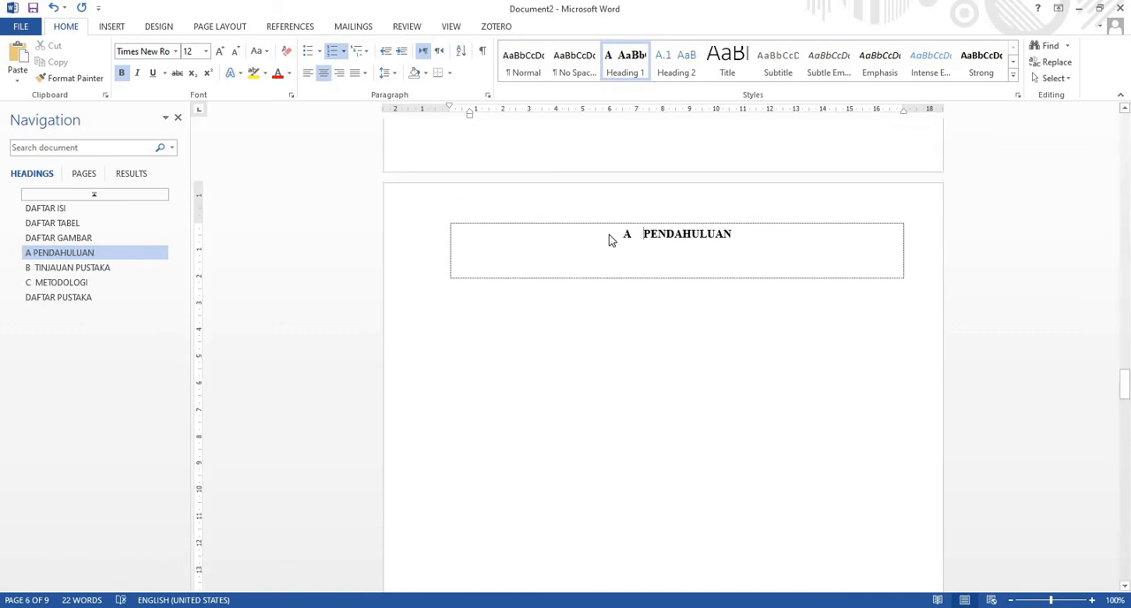
click(613, 235)
click(625, 235)
click(635, 233)
key(BackSpace)
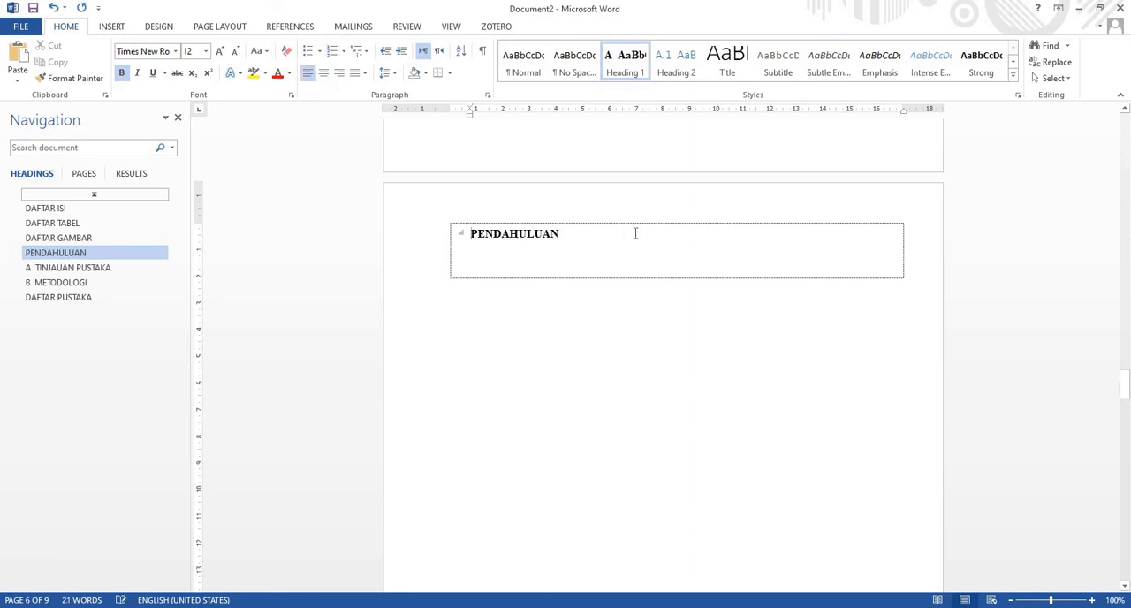
click(53, 7)
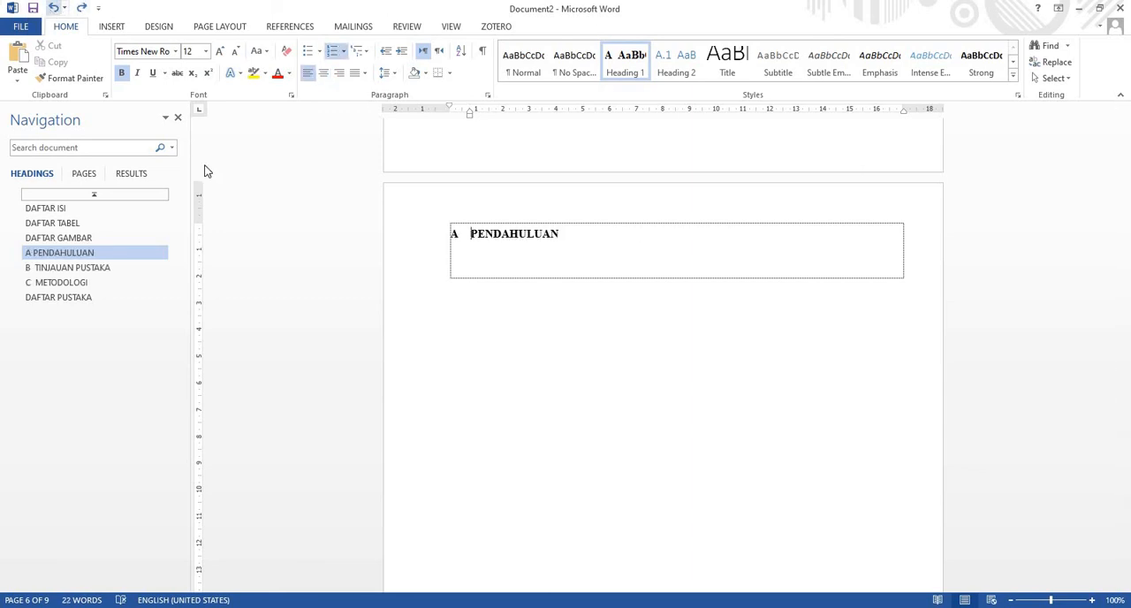
click(54, 8)
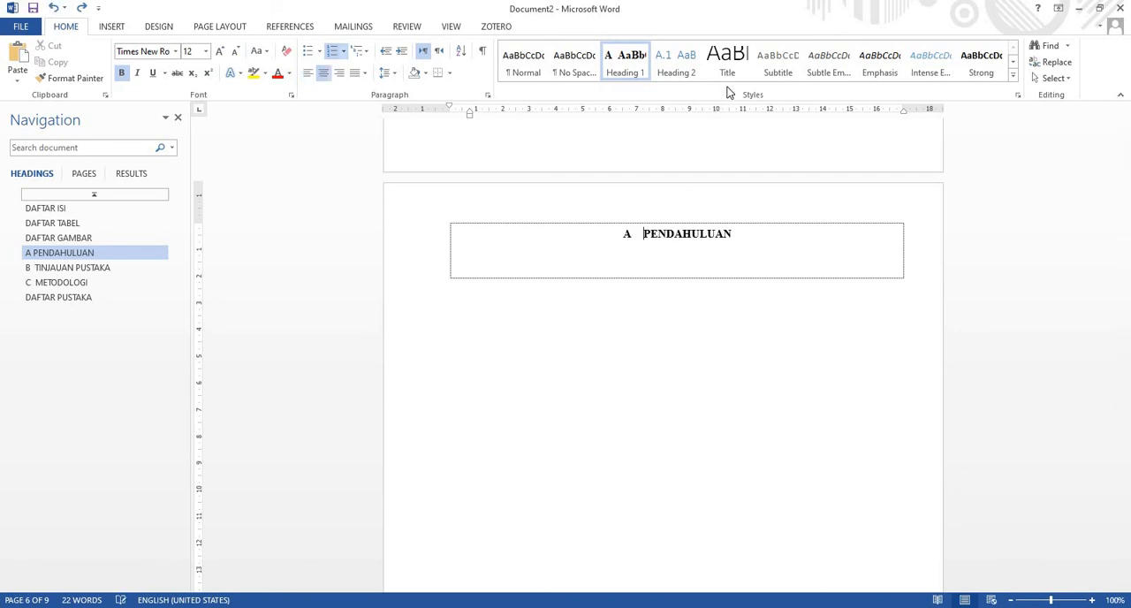
Modify the Heading 1 style to use left alignment instead of centred
right_click(617, 62)
click(641, 86)
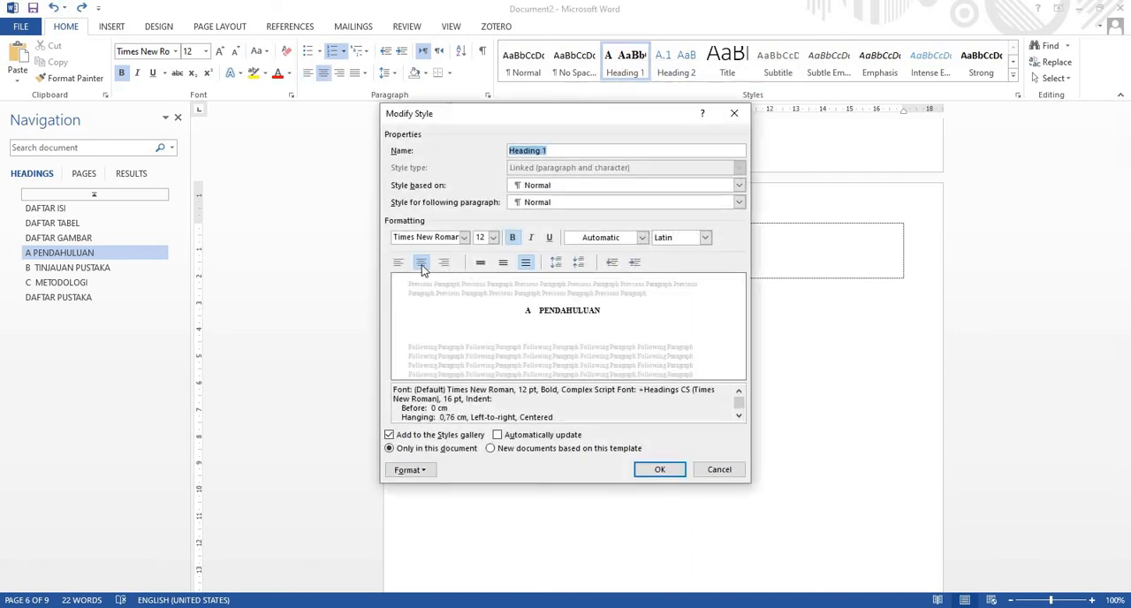
click(398, 262)
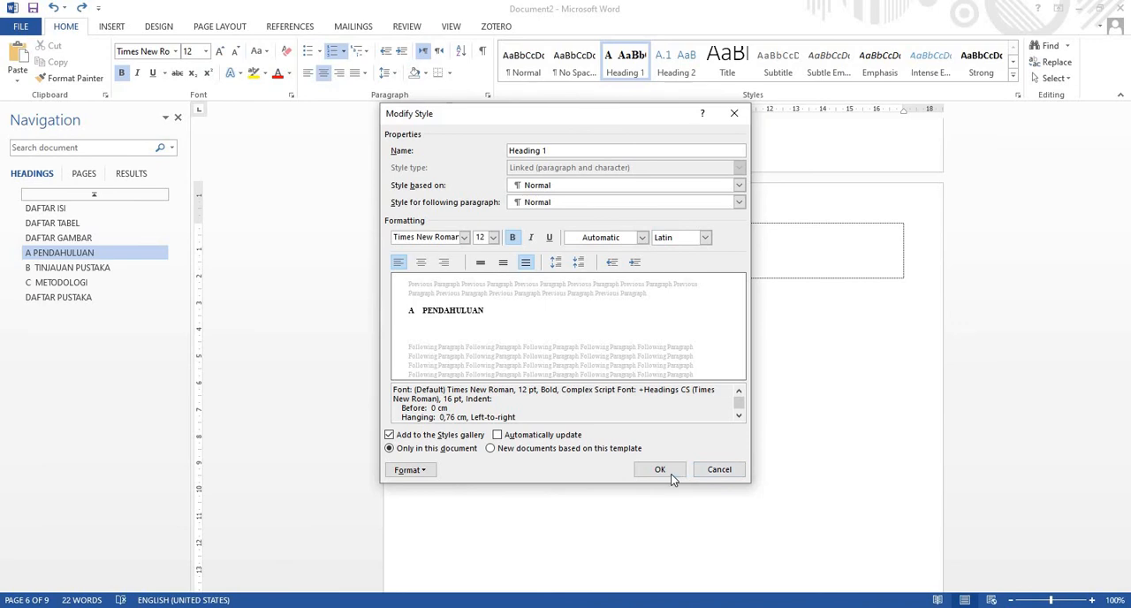
click(669, 470)
Put the TINJAUAN PUSTAKA title on one line with its letter B and reapply Heading 1 to align it at the margin
scroll(672, 445, down, 12)
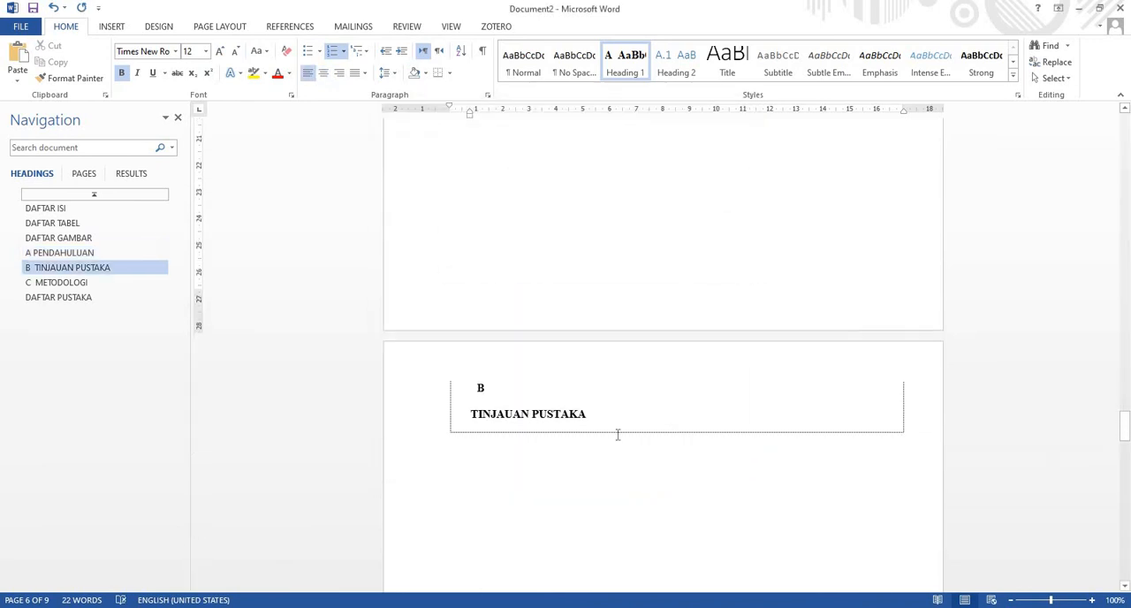
key(BackSpace)
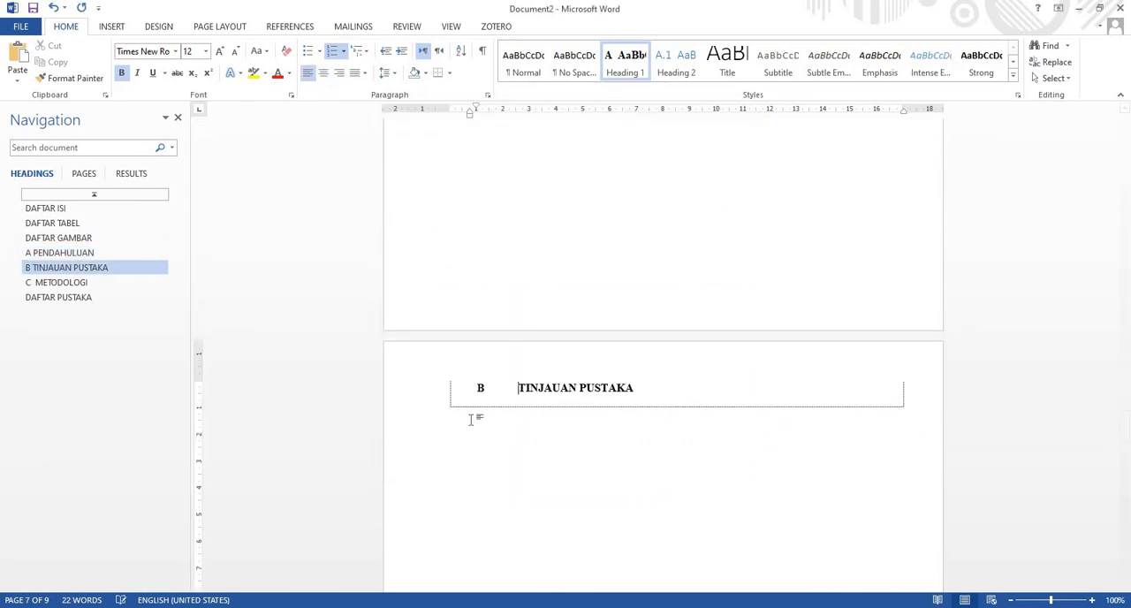
key(BackSpace)
key(BackSpace)
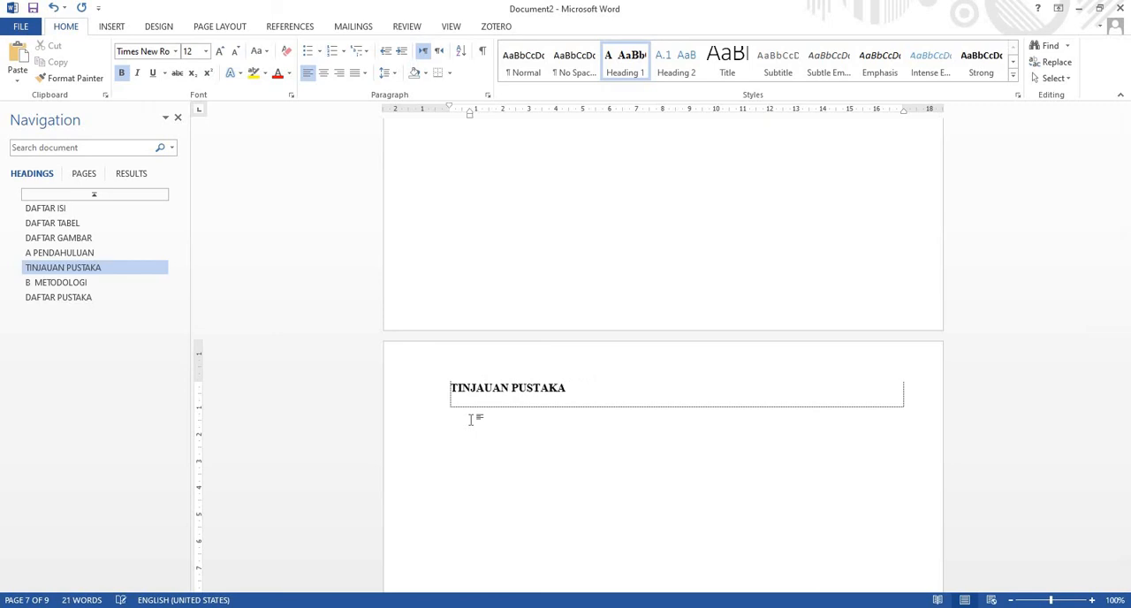
click(633, 69)
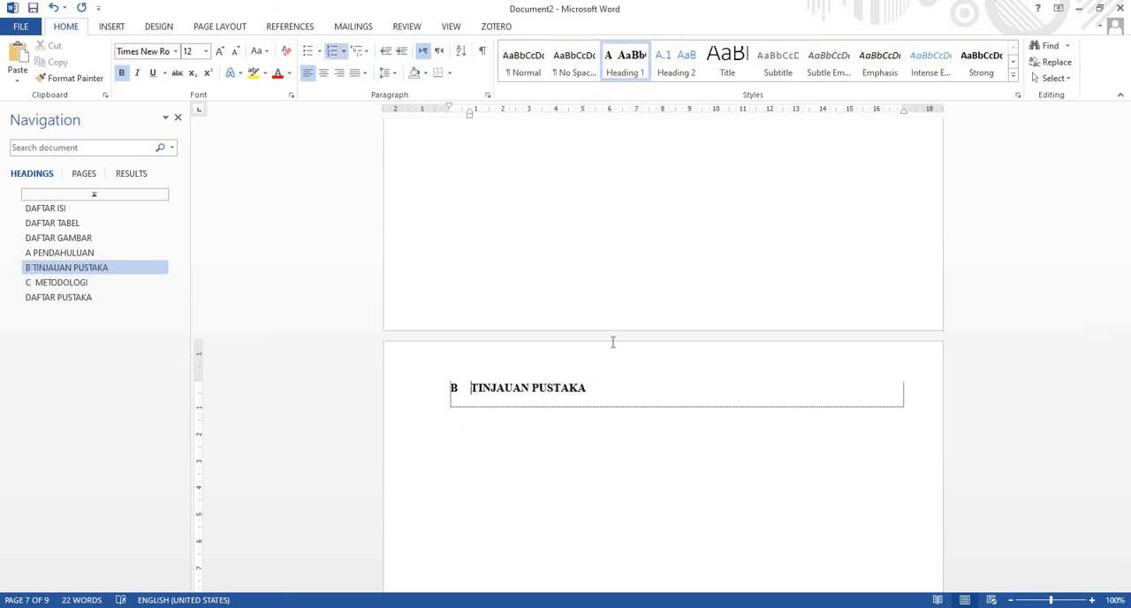
Put the METODOLOGI title on one line with its letter C and reapply Heading 1 to align it at the margin
scroll(612, 342, down, 20)
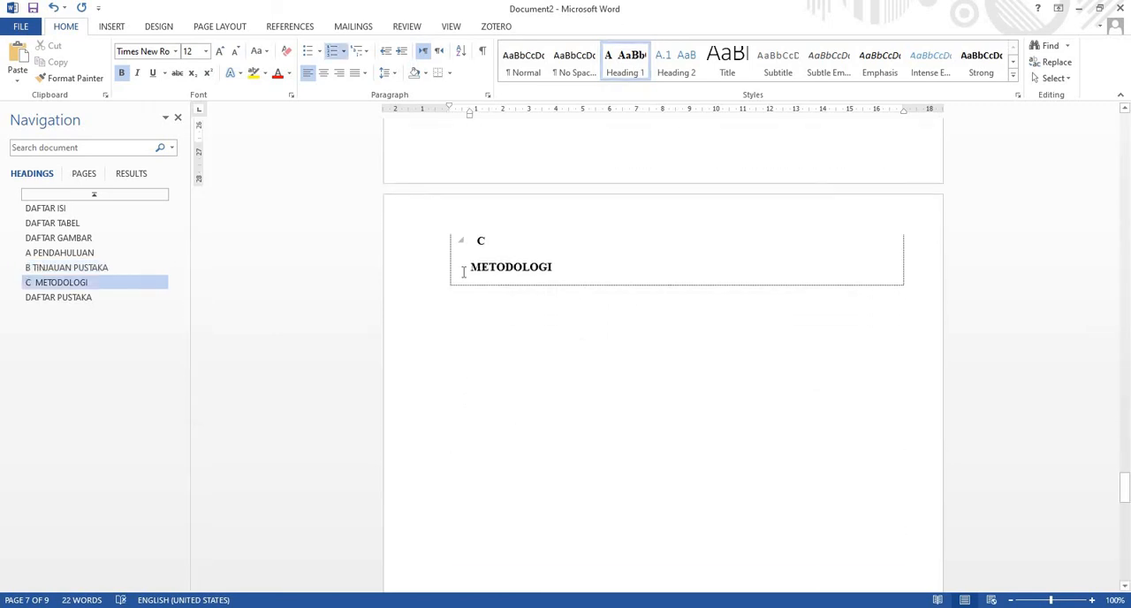
click(463, 267)
key(BackSpace)
key(BackSpace)
key(BackSpace)
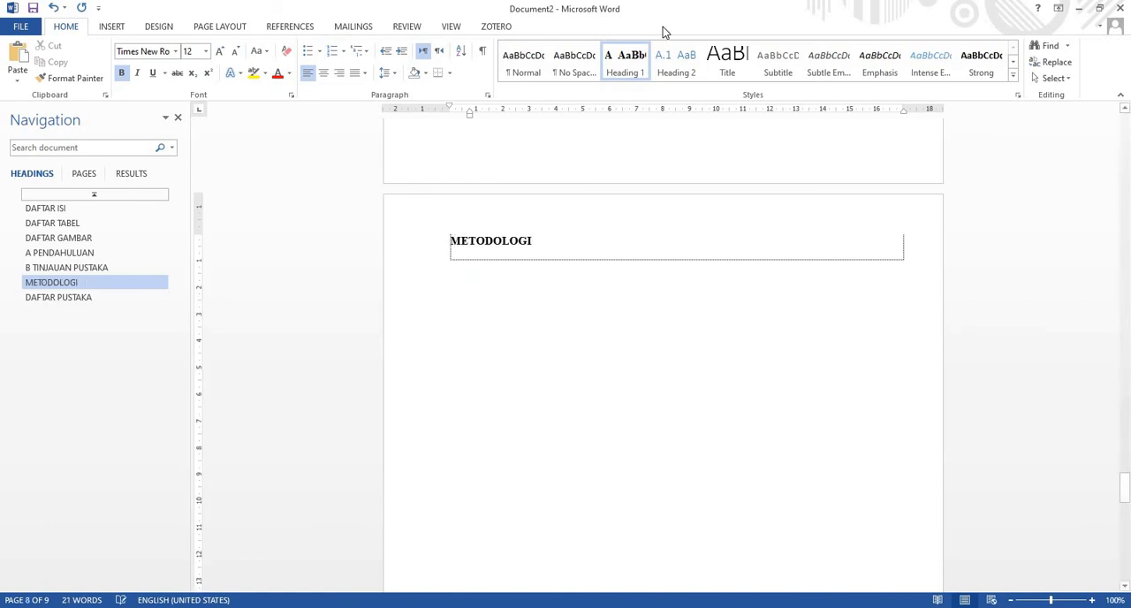
click(633, 66)
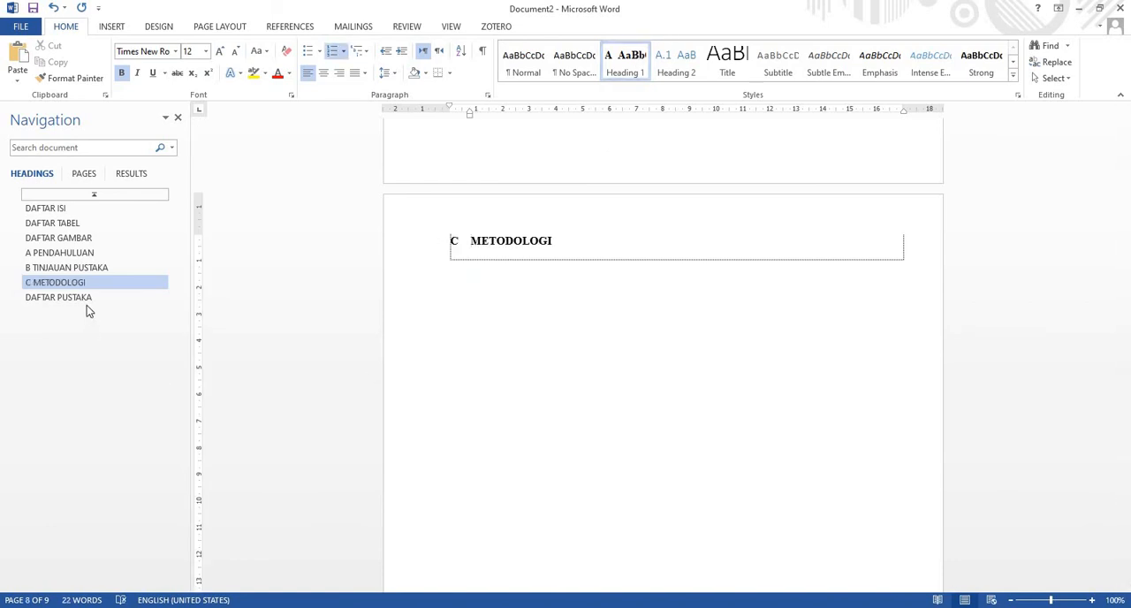
scroll(607, 310, up, 6)
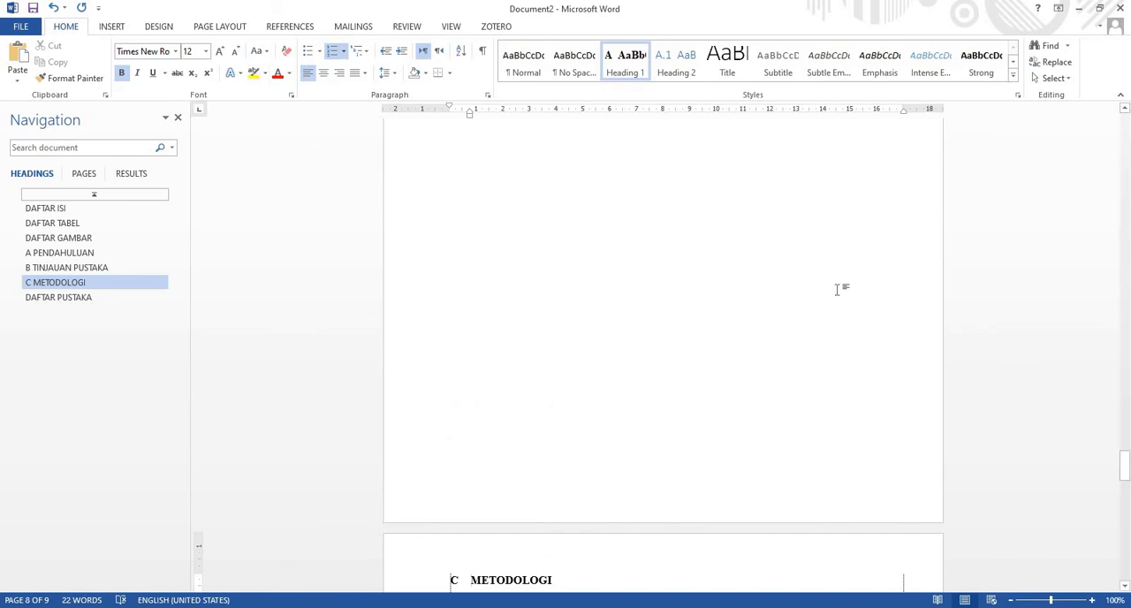
scroll(837, 288, up, 10)
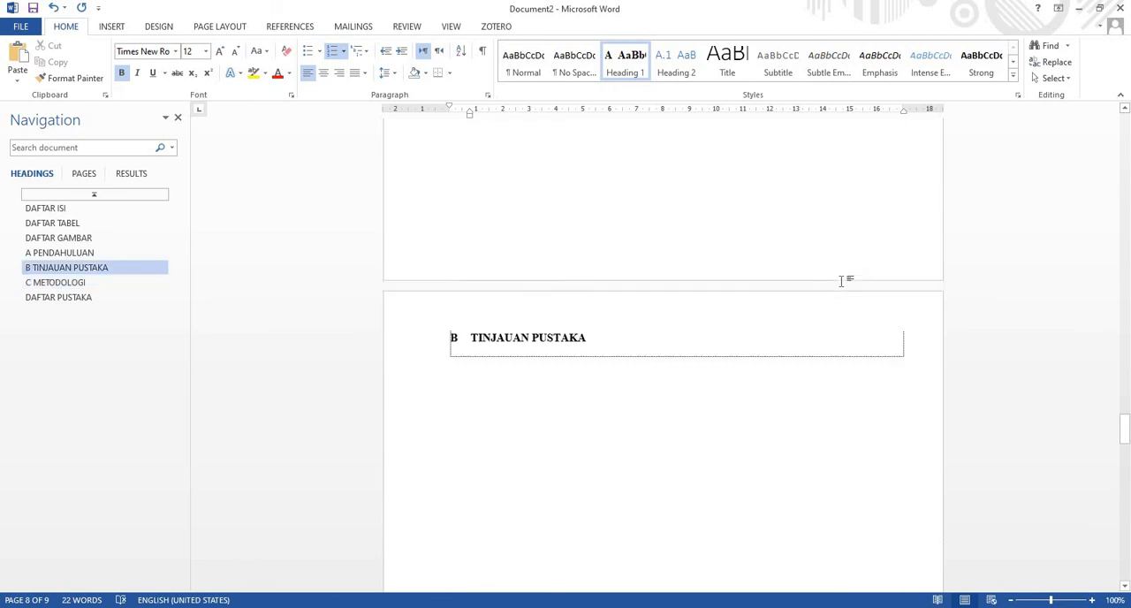
scroll(841, 281, up, 20)
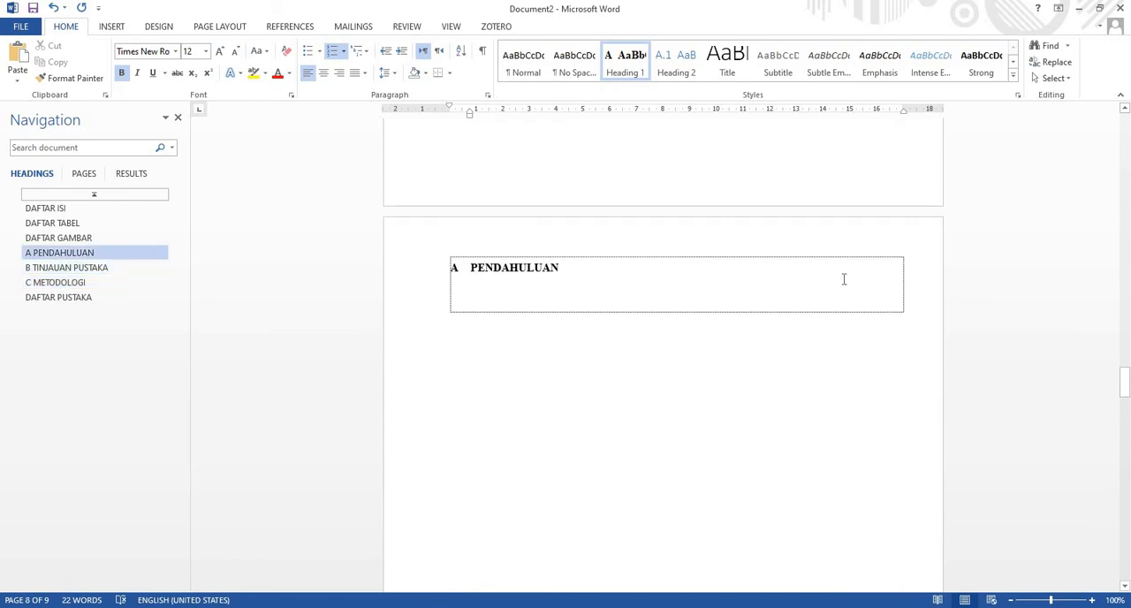